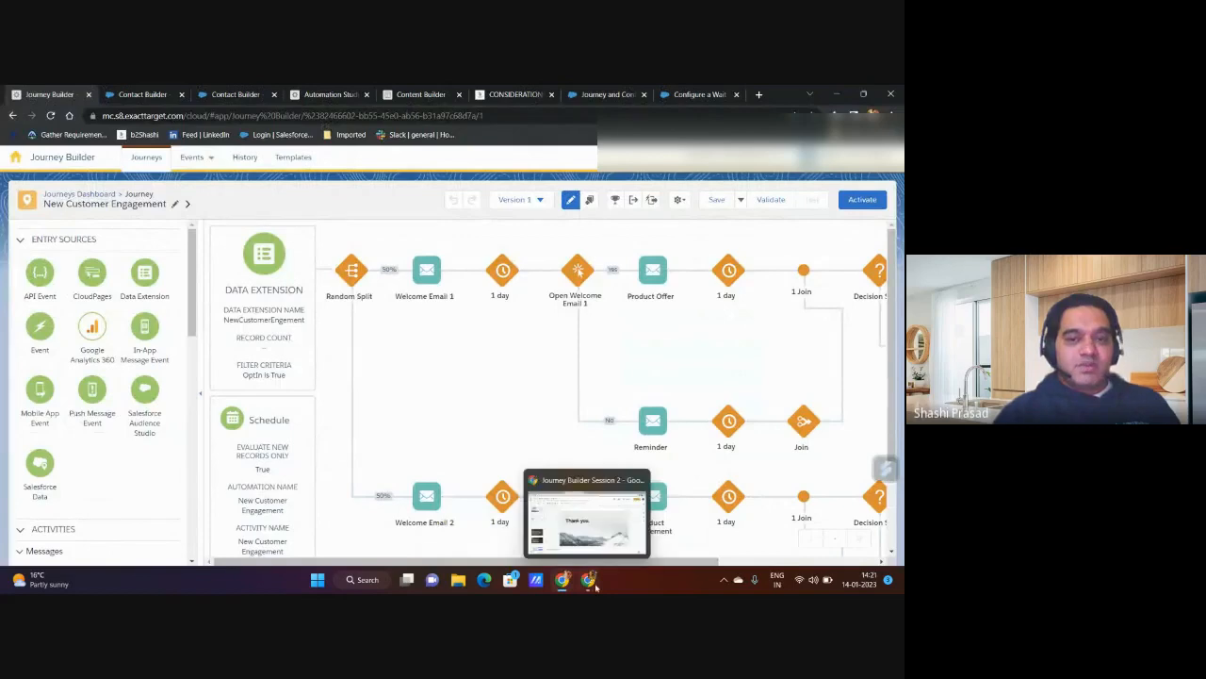
Step: Switch to the Journey Builder Session 2 presentation, look through its slides up to Deliverables, and return to the journey
{"action": "left_click", "coordinate": [622, 513]}
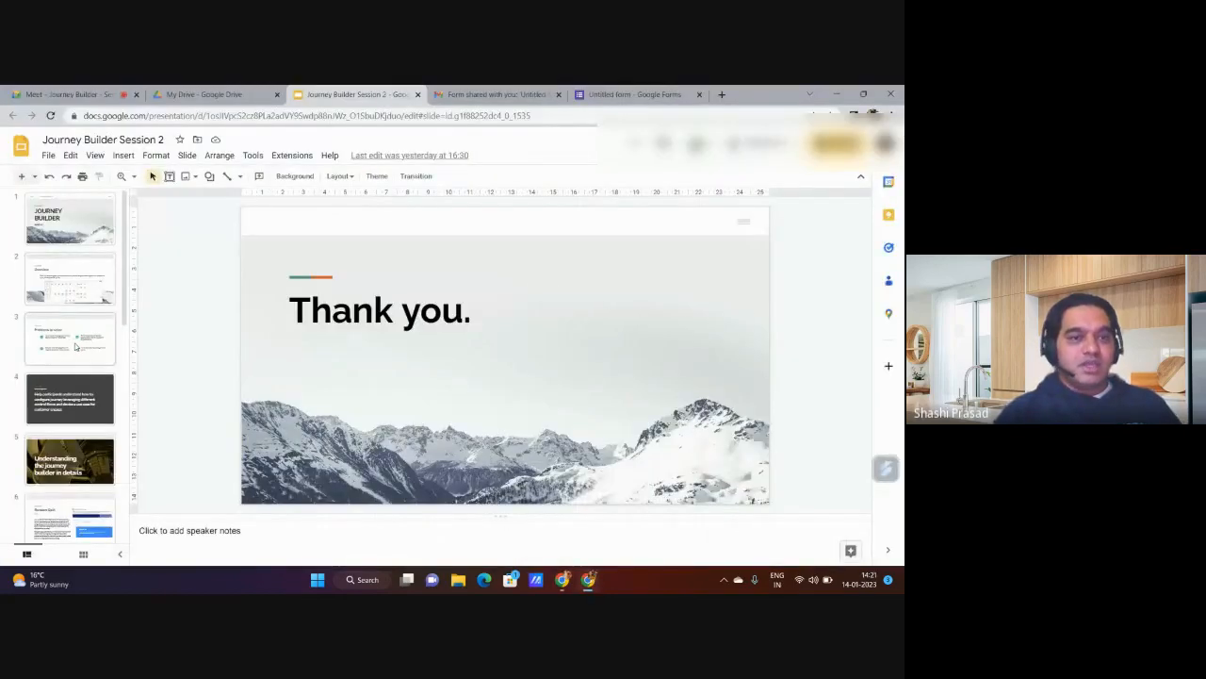
{"action": "scroll", "coordinate": [67, 411], "scroll_direction": "down", "scroll_amount": 3}
{"action": "scroll", "coordinate": [67, 411], "scroll_direction": "up", "scroll_amount": 3}
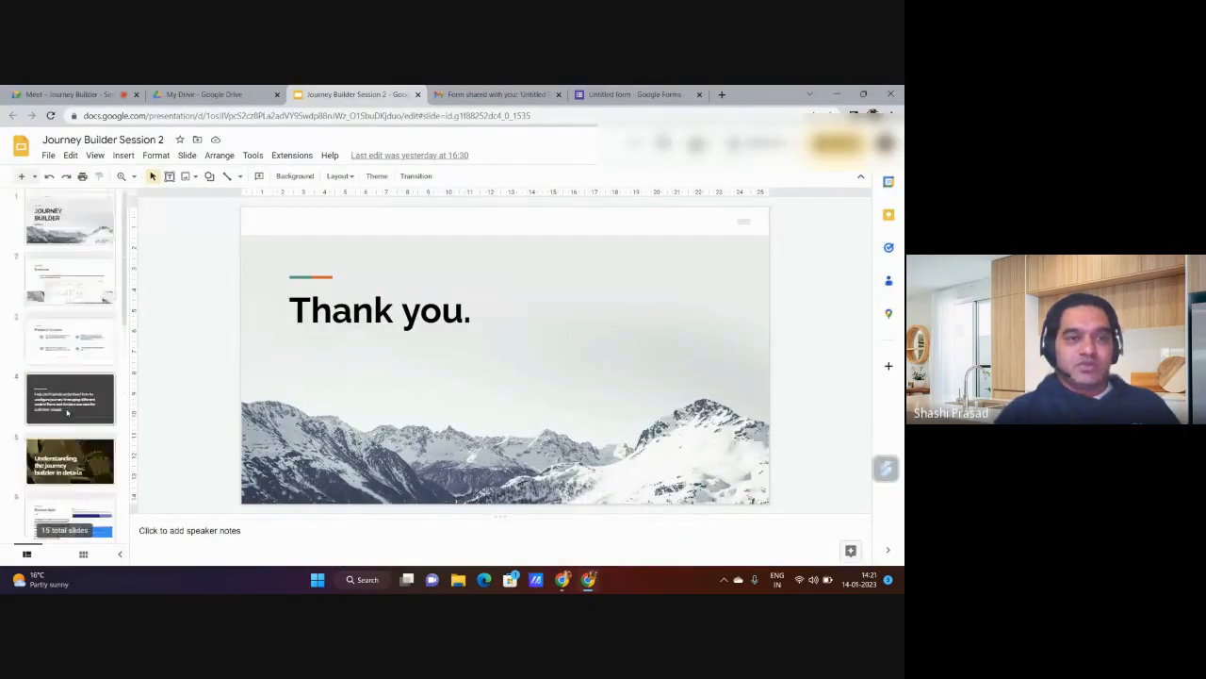
{"action": "scroll", "coordinate": [67, 411], "scroll_direction": "down", "scroll_amount": 5}
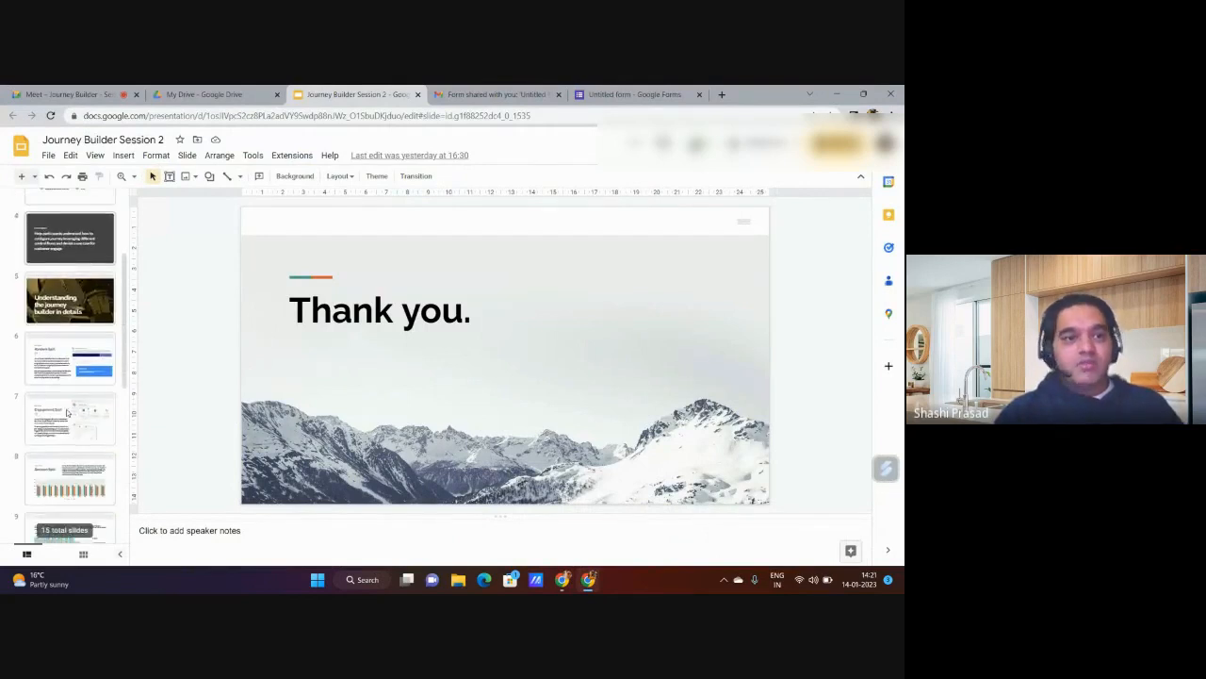
{"action": "scroll", "coordinate": [67, 411], "scroll_direction": "down", "scroll_amount": 4}
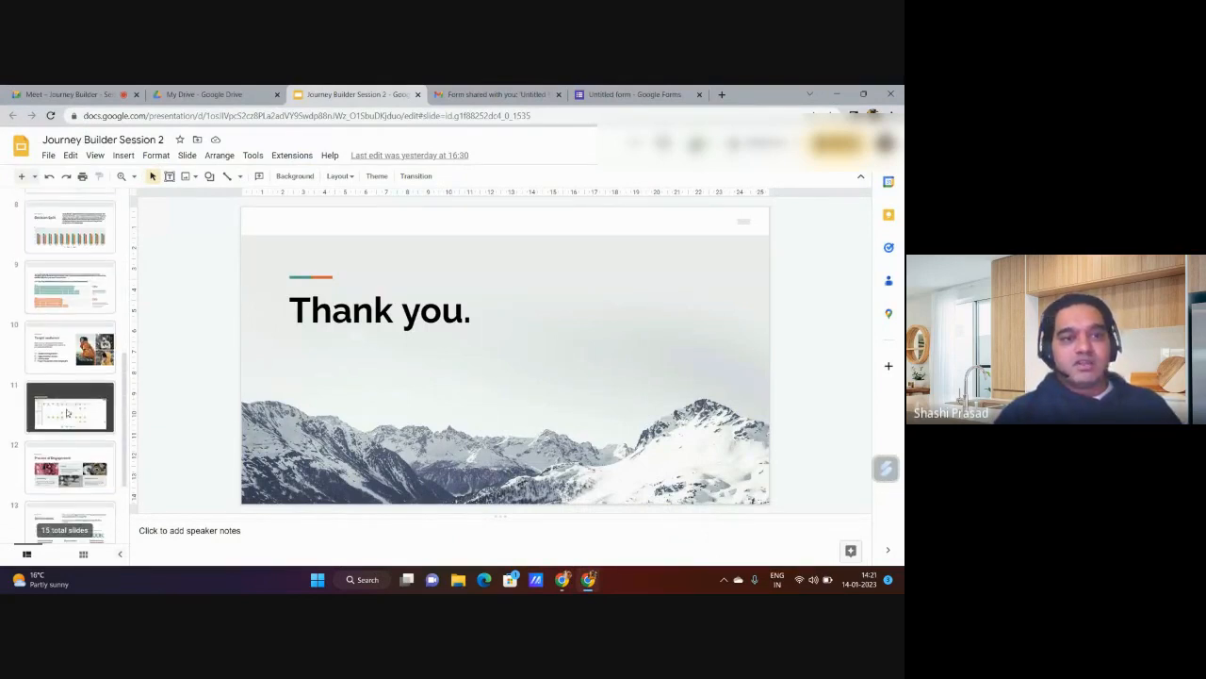
{"action": "left_click", "coordinate": [66, 411]}
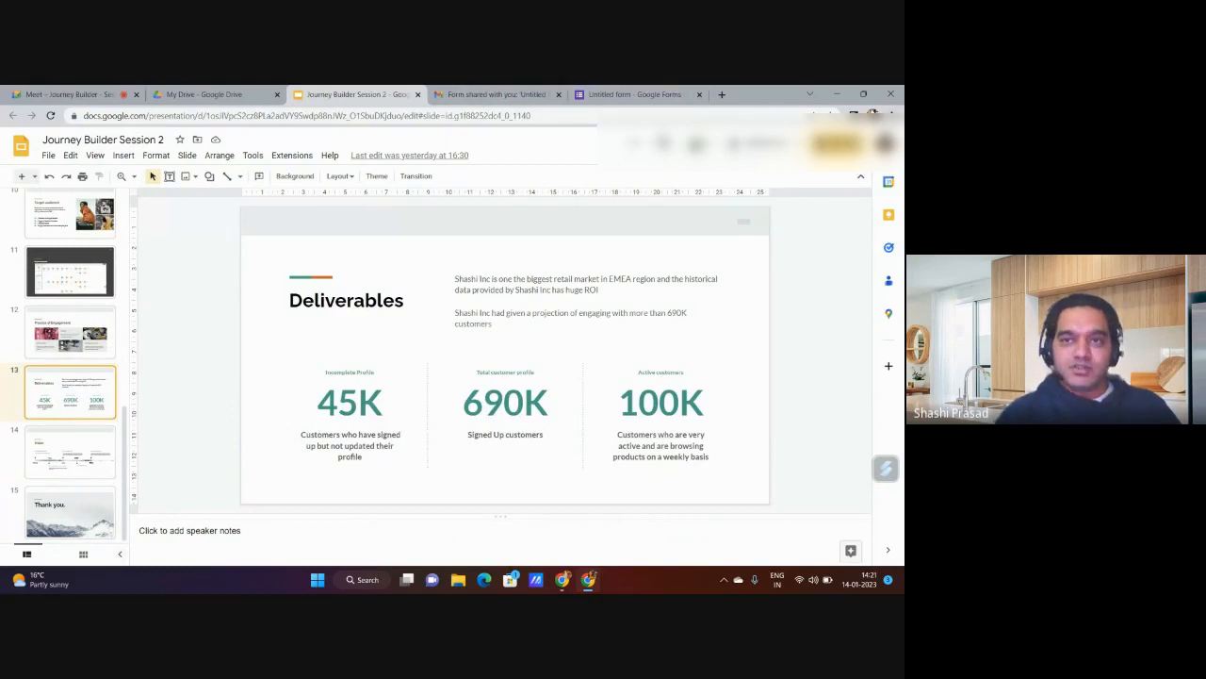
{"action": "left_click", "coordinate": [836, 94]}
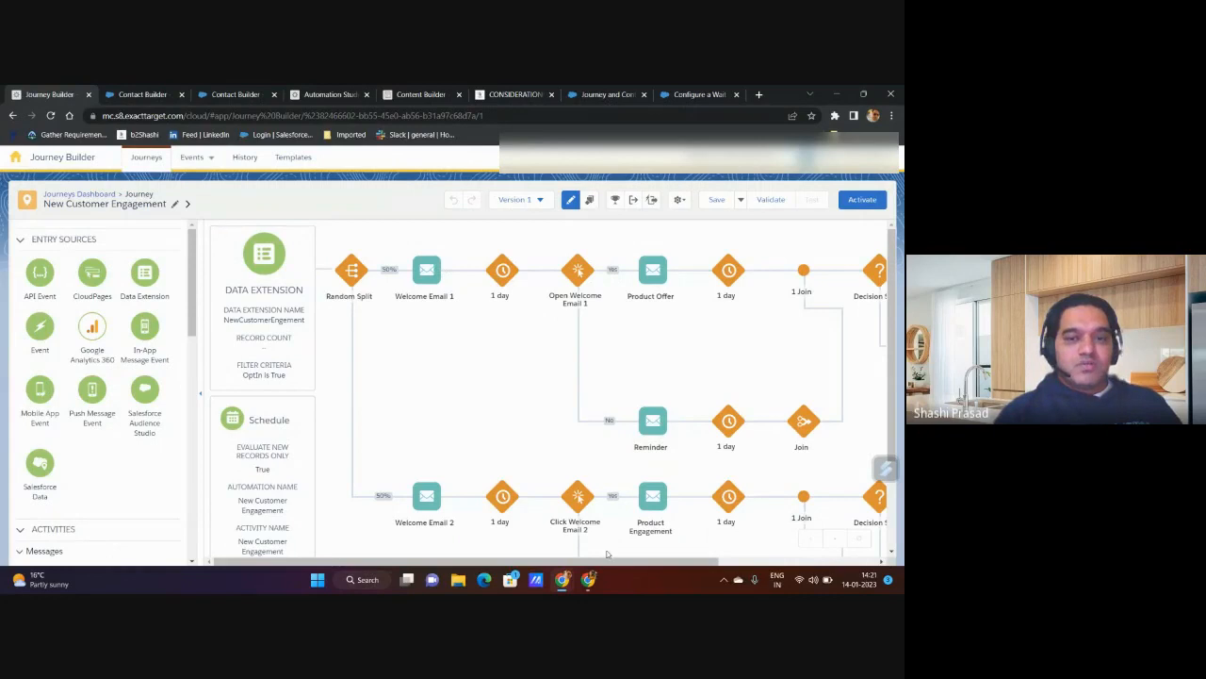
Step: Review the journey's data extension entry source and schedule, and open the Data Extension Summary
{"action": "scroll", "coordinate": [410, 371], "scroll_direction": "down", "scroll_amount": 1}
{"action": "scroll", "coordinate": [411, 371], "scroll_direction": "up", "scroll_amount": 1}
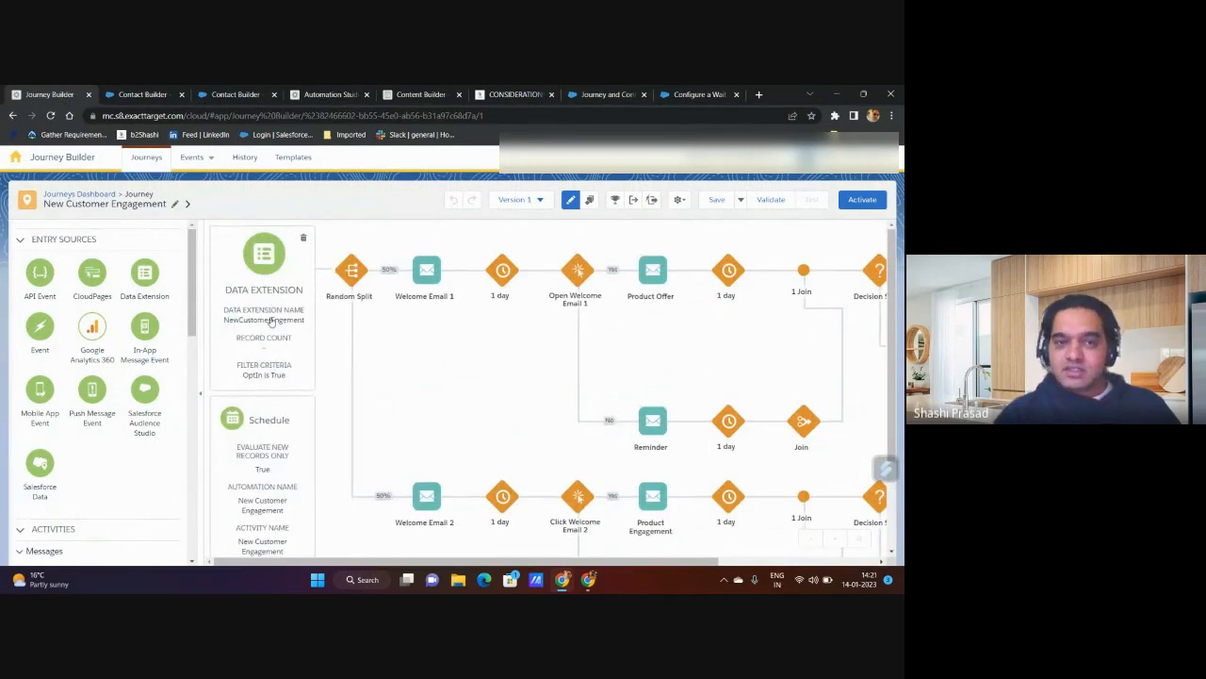
{"action": "scroll", "coordinate": [275, 377], "scroll_direction": "down", "scroll_amount": 1}
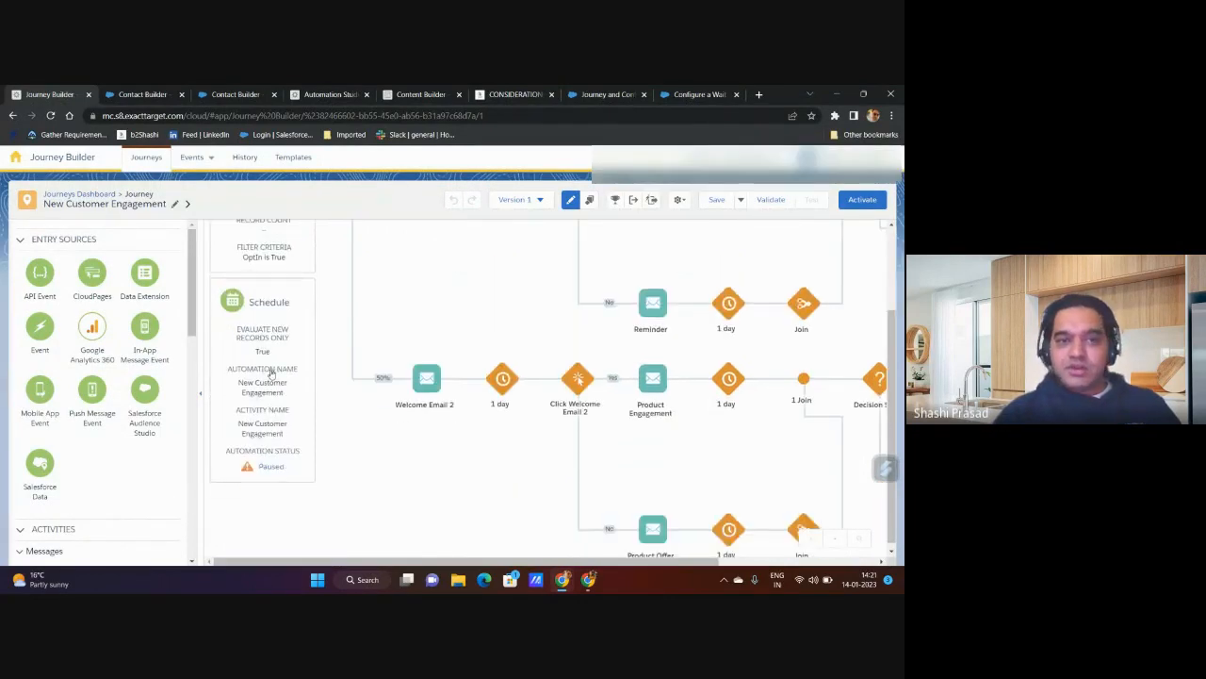
{"action": "scroll", "coordinate": [272, 374], "scroll_direction": "up", "scroll_amount": 1}
{"action": "scroll", "coordinate": [281, 401], "scroll_direction": "down", "scroll_amount": 1}
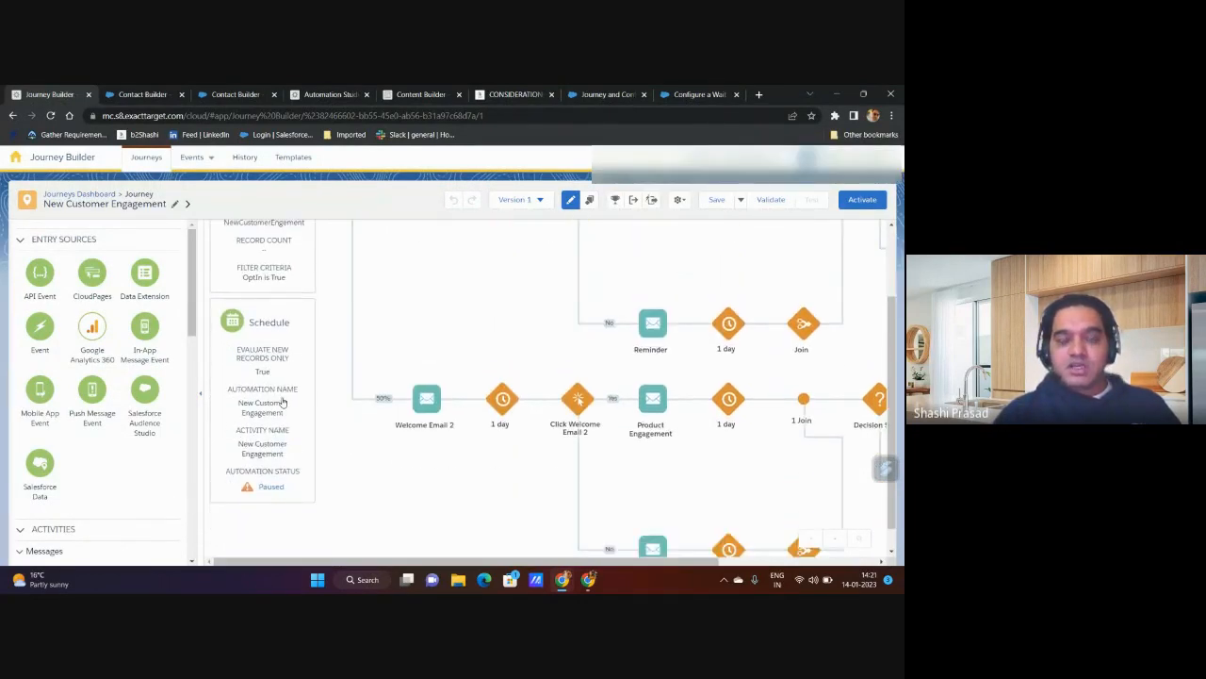
{"action": "scroll", "coordinate": [281, 400], "scroll_direction": "up", "scroll_amount": 2}
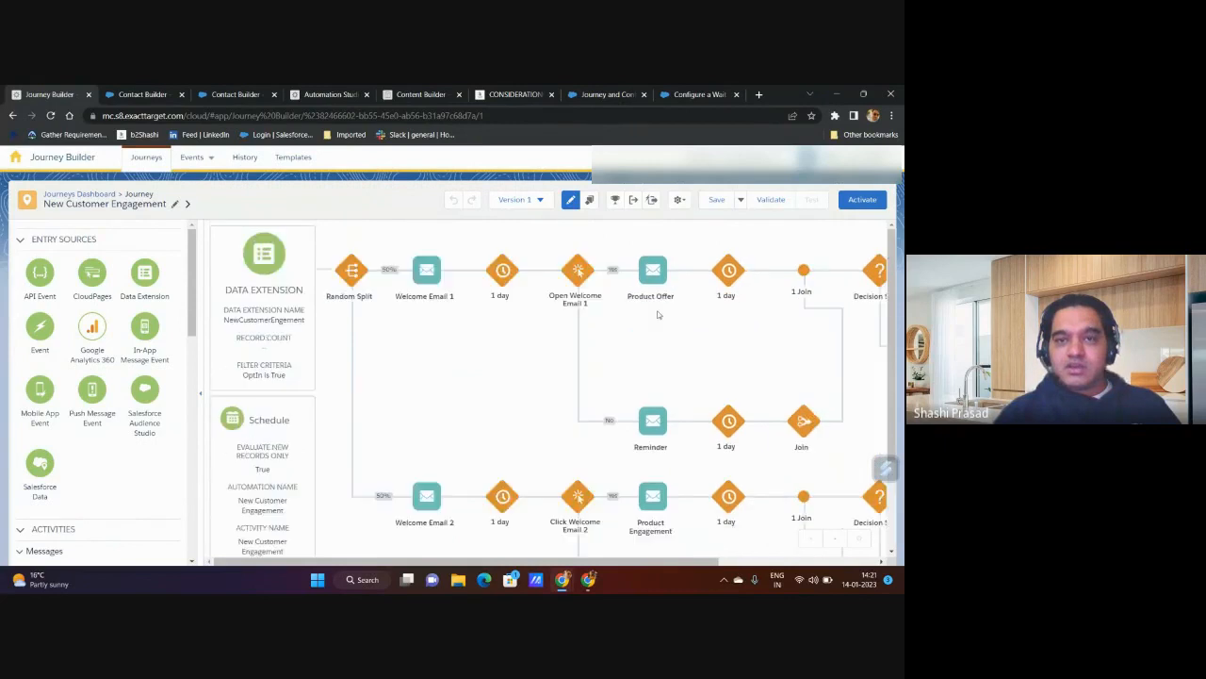
{"action": "left_click", "coordinate": [275, 450]}
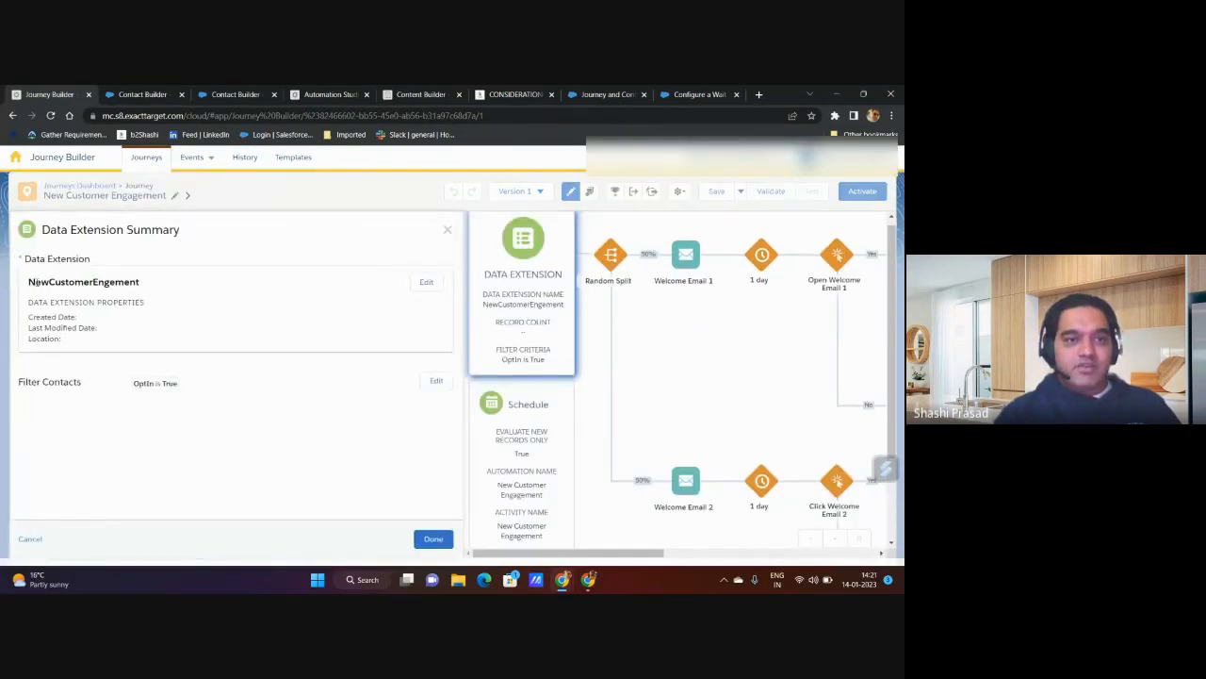
{"action": "left_click_drag", "start_coordinate": [30, 282], "coordinate": [146, 287]}
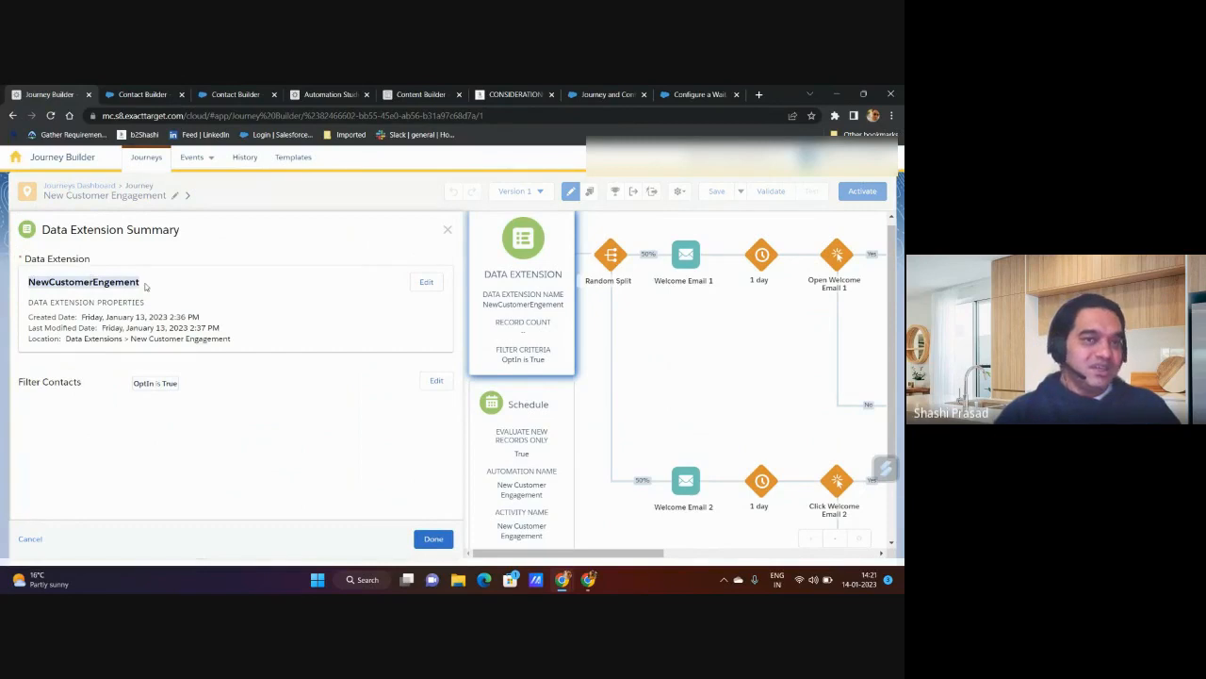
Step: Switch to Contact Builder and look over the MasterDE and NewCustomerEngement data extensions in the New Customer Engagement folder
{"action": "left_click", "coordinate": [162, 96]}
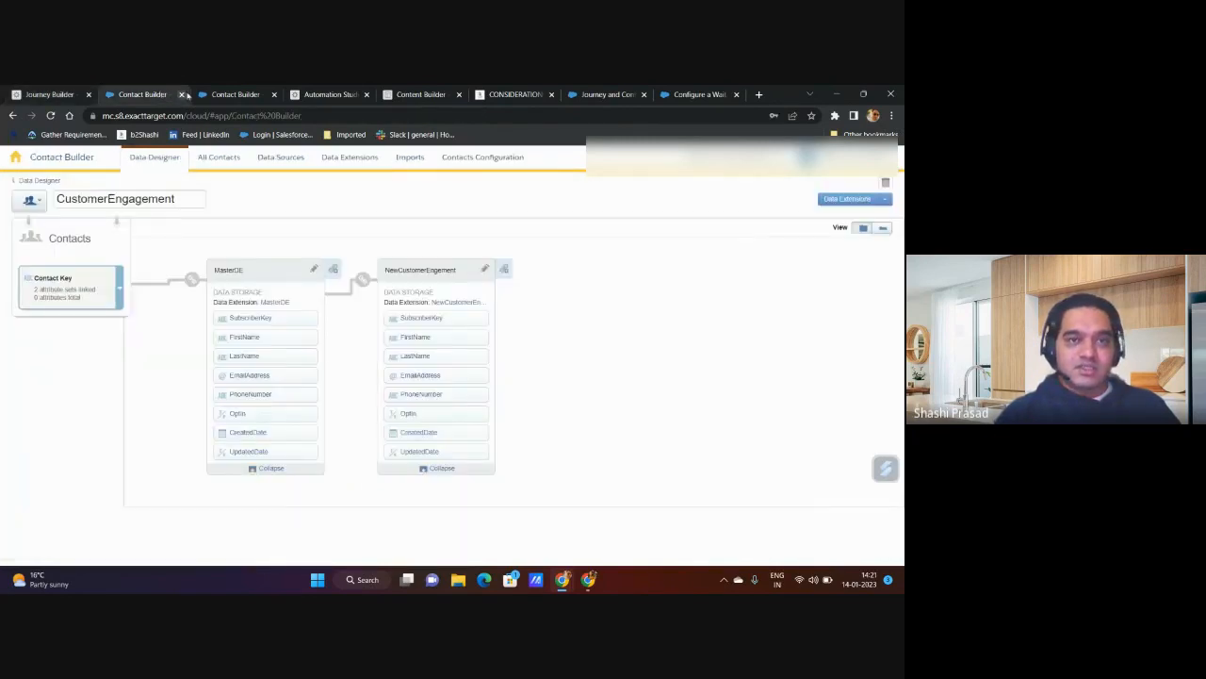
{"action": "left_click", "coordinate": [203, 97]}
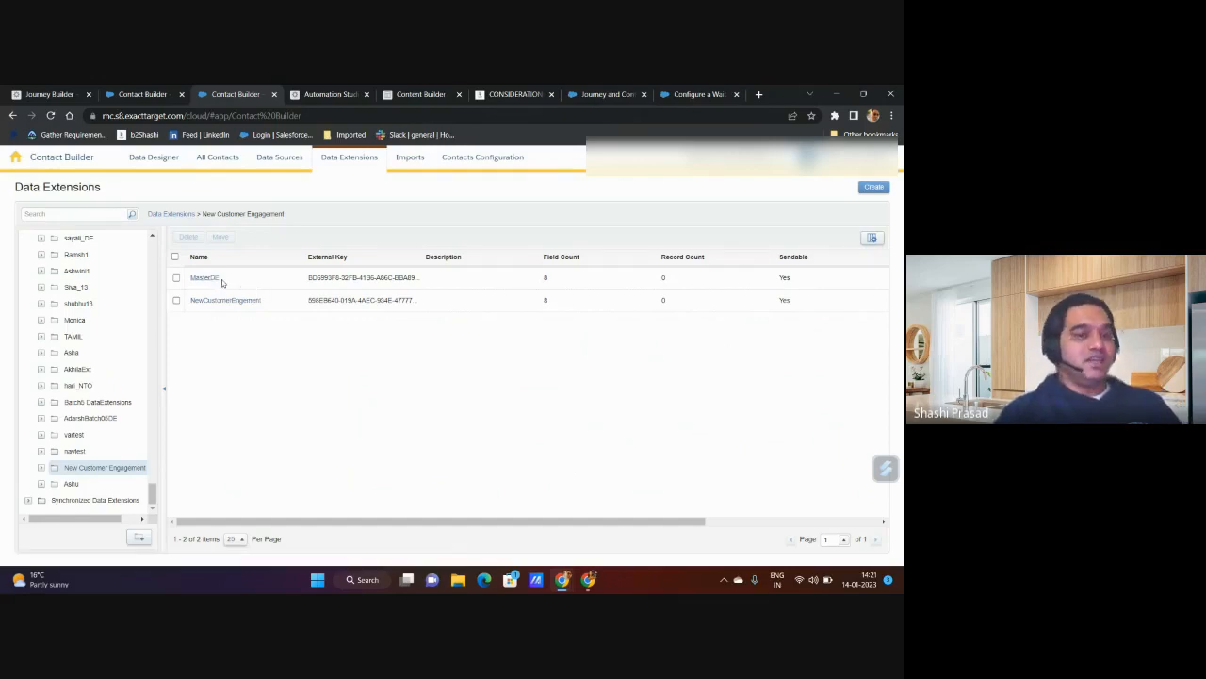
{"action": "left_click_drag", "start_coordinate": [221, 278], "coordinate": [197, 277]}
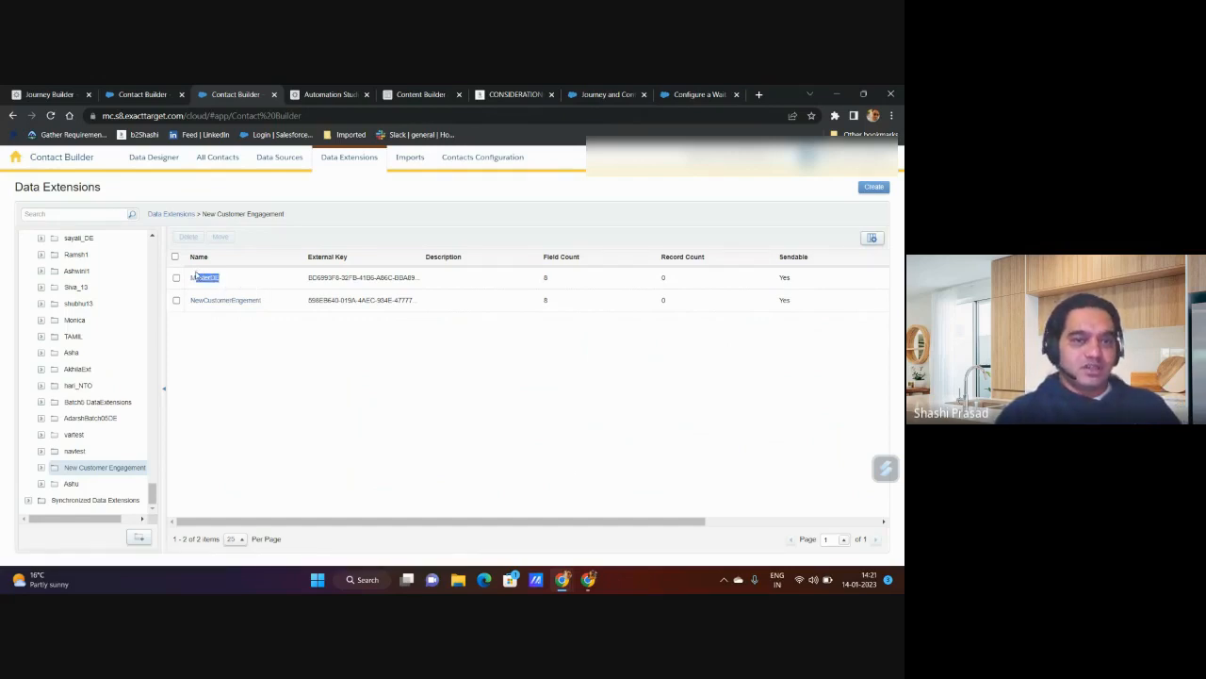
{"action": "left_click", "coordinate": [253, 314]}
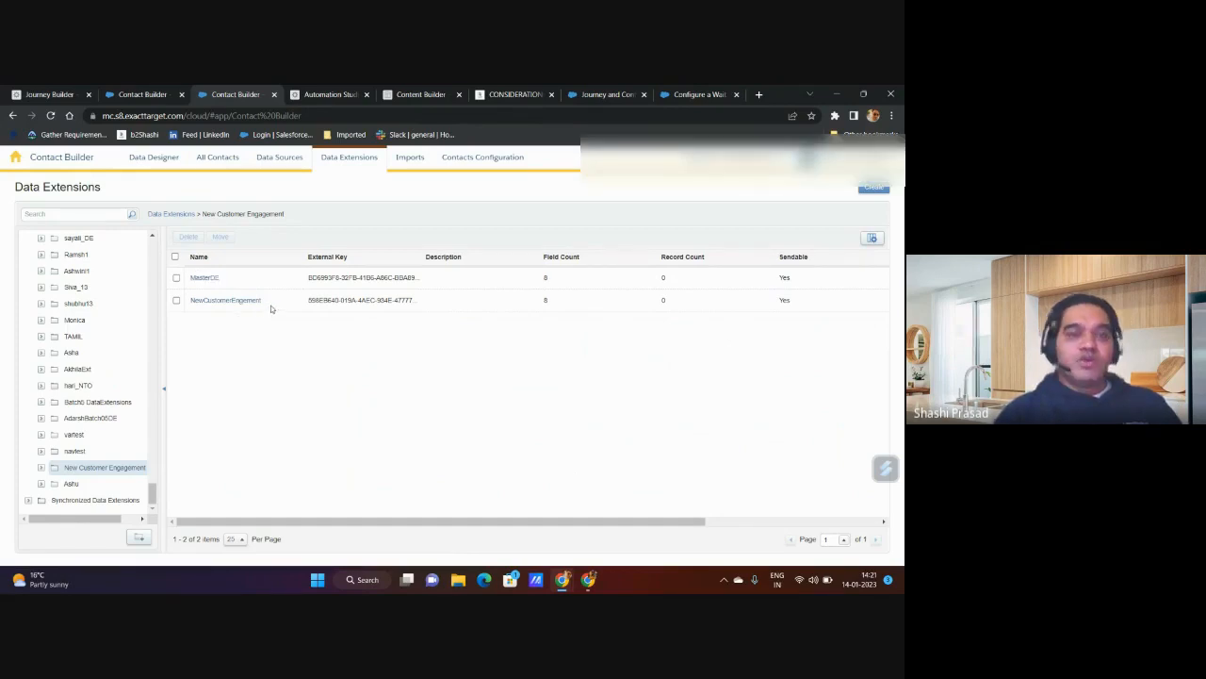
{"action": "left_click_drag", "start_coordinate": [269, 301], "coordinate": [188, 305]}
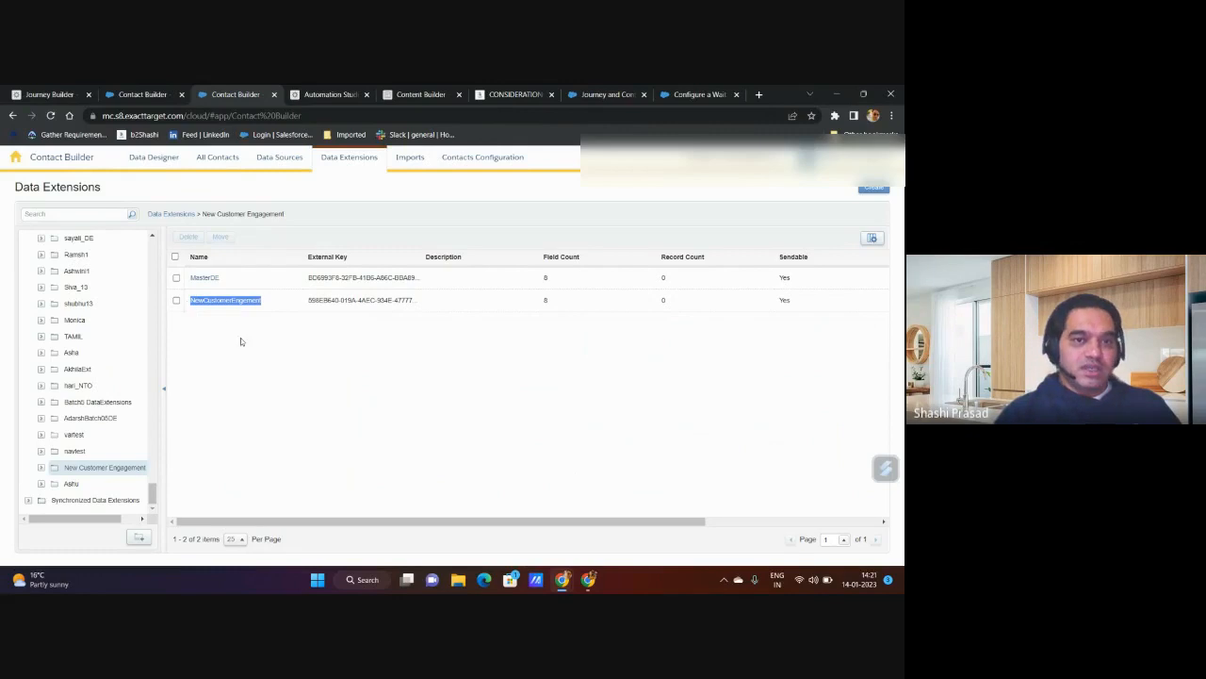
{"action": "left_click", "coordinate": [267, 305]}
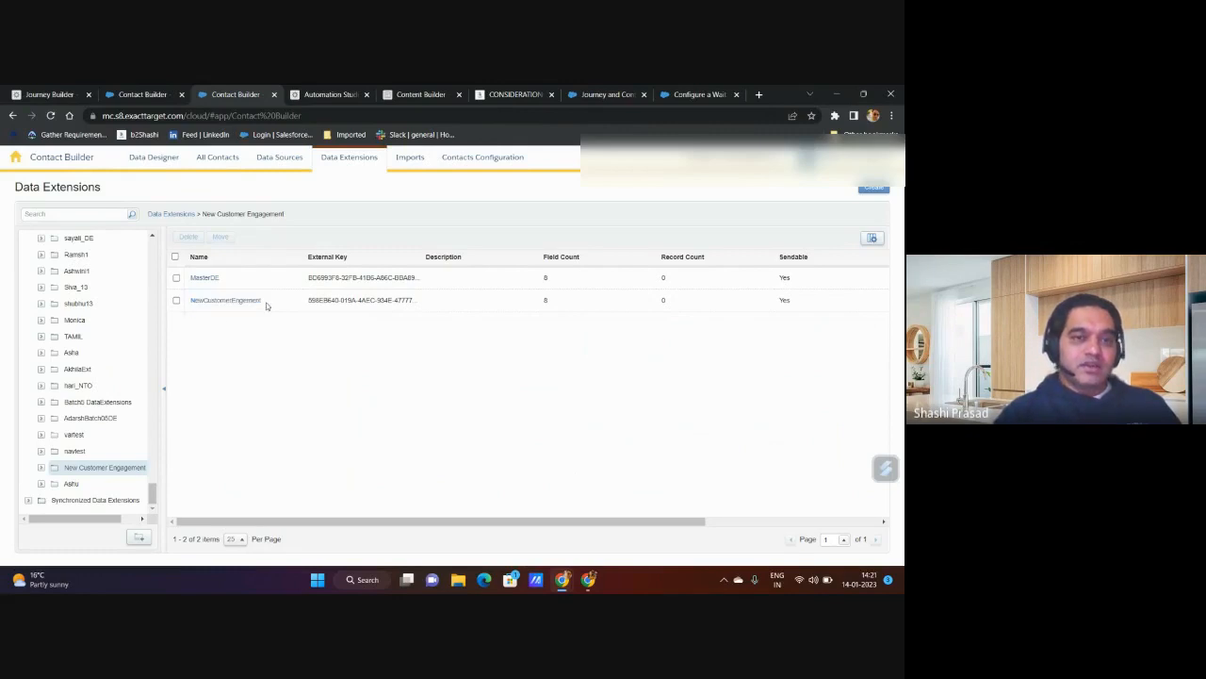
Step: Inspect MasterDE's OptIn, CreatedDate and UpdatedDate attributes, and open the NewCustomerEngement data extension from the same folder
{"action": "left_click", "coordinate": [203, 277]}
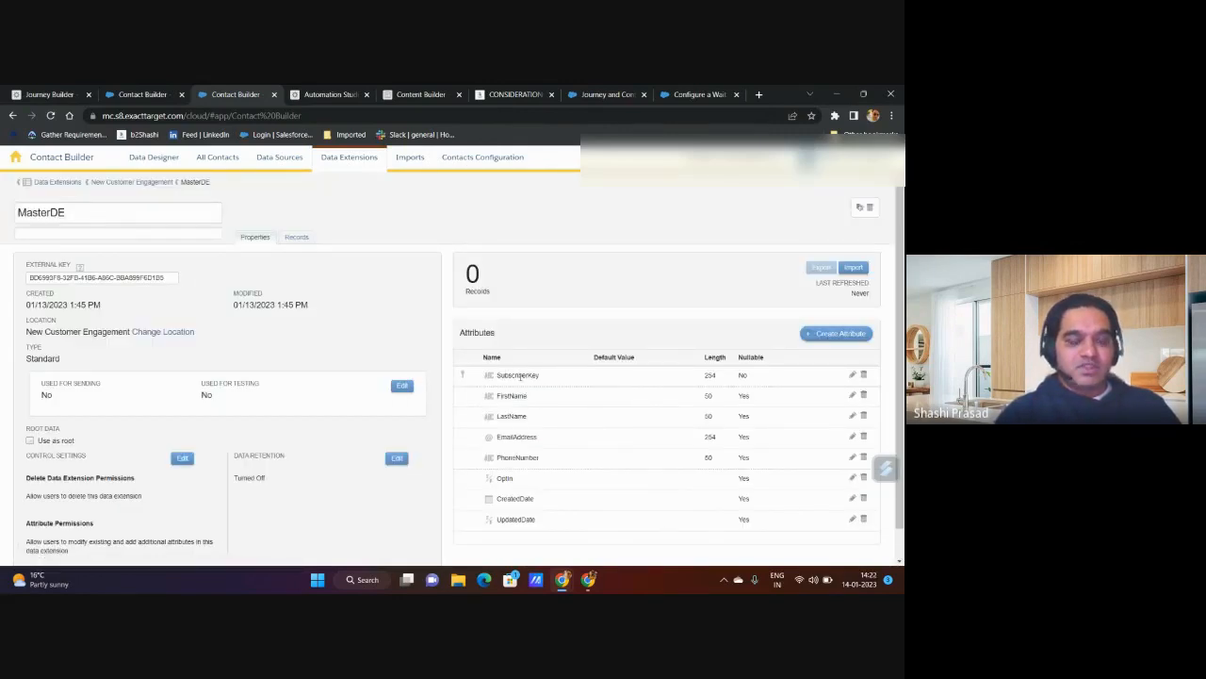
{"action": "double_click", "coordinate": [506, 479]}
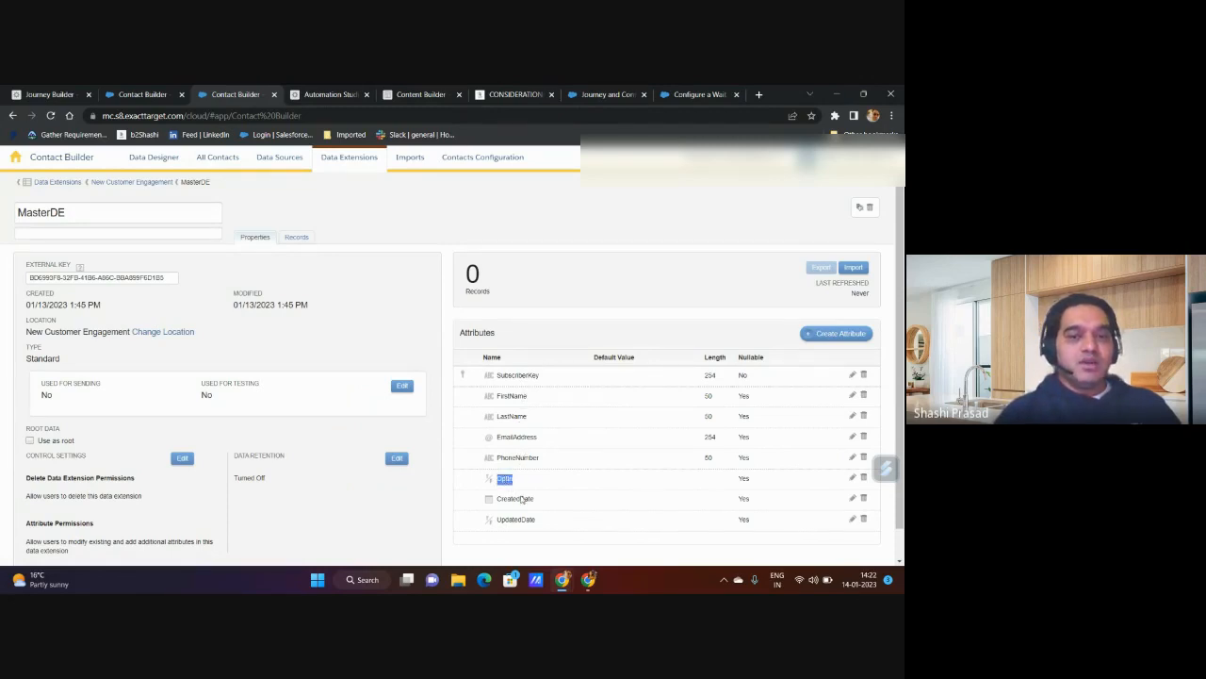
{"action": "double_click", "coordinate": [523, 499]}
{"action": "double_click", "coordinate": [524, 520]}
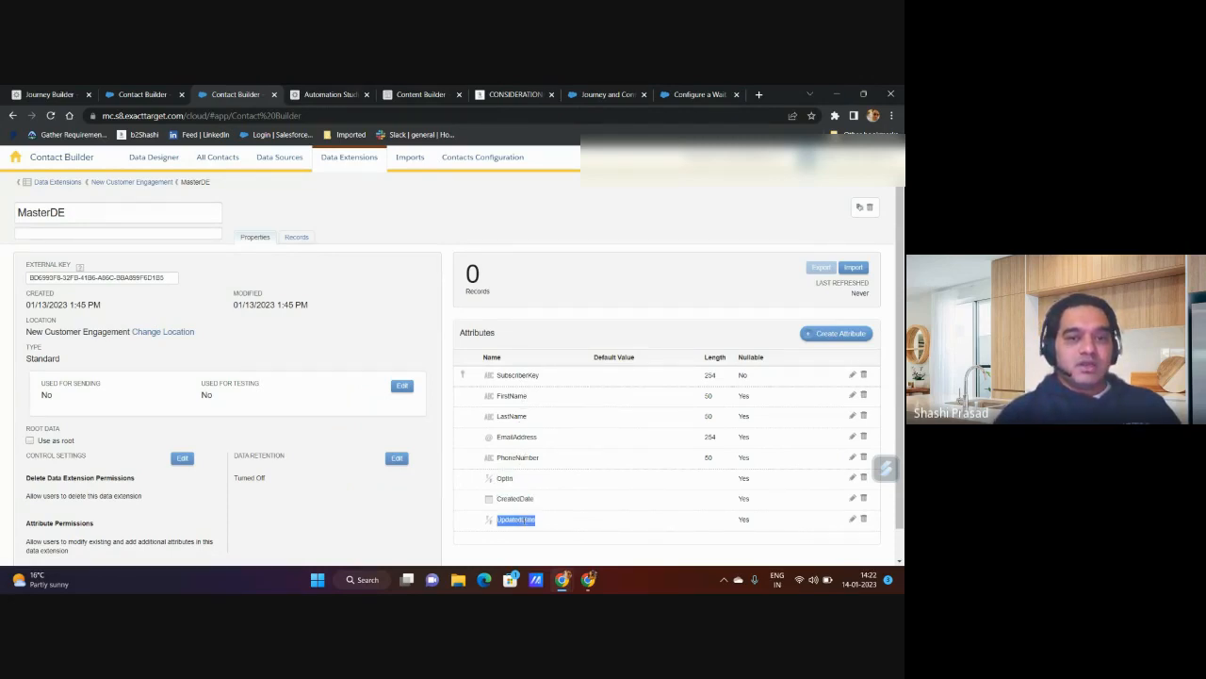
{"action": "left_click", "coordinate": [488, 523]}
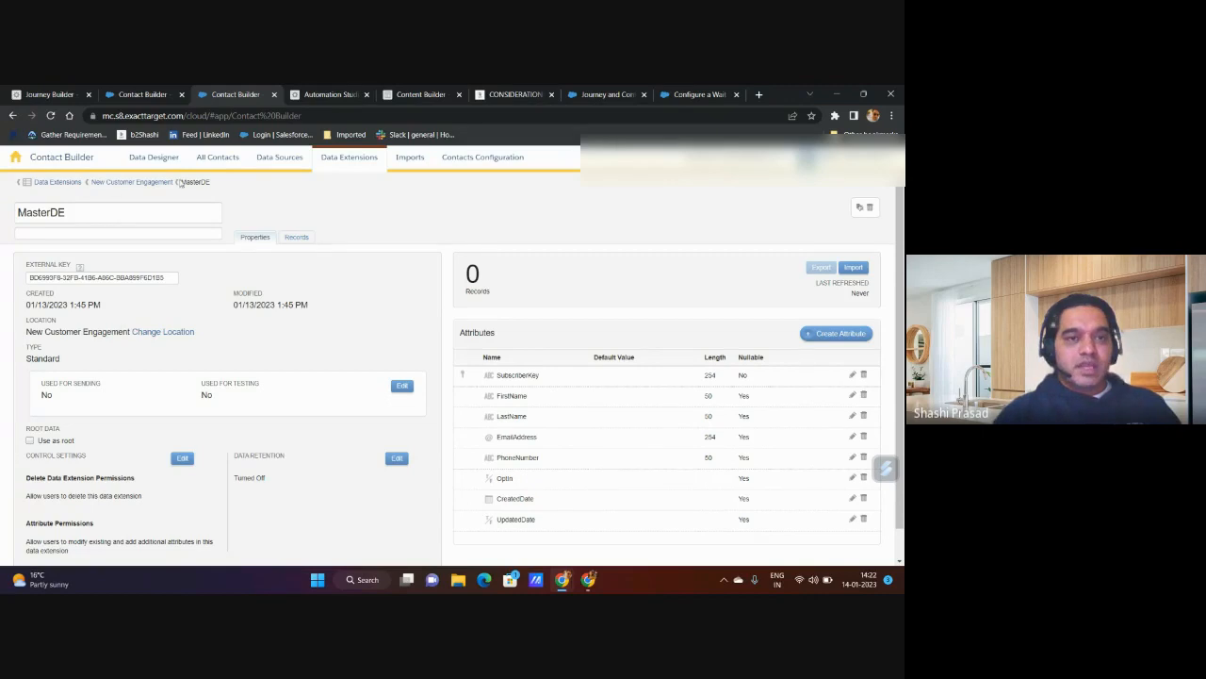
{"action": "left_click", "coordinate": [132, 182]}
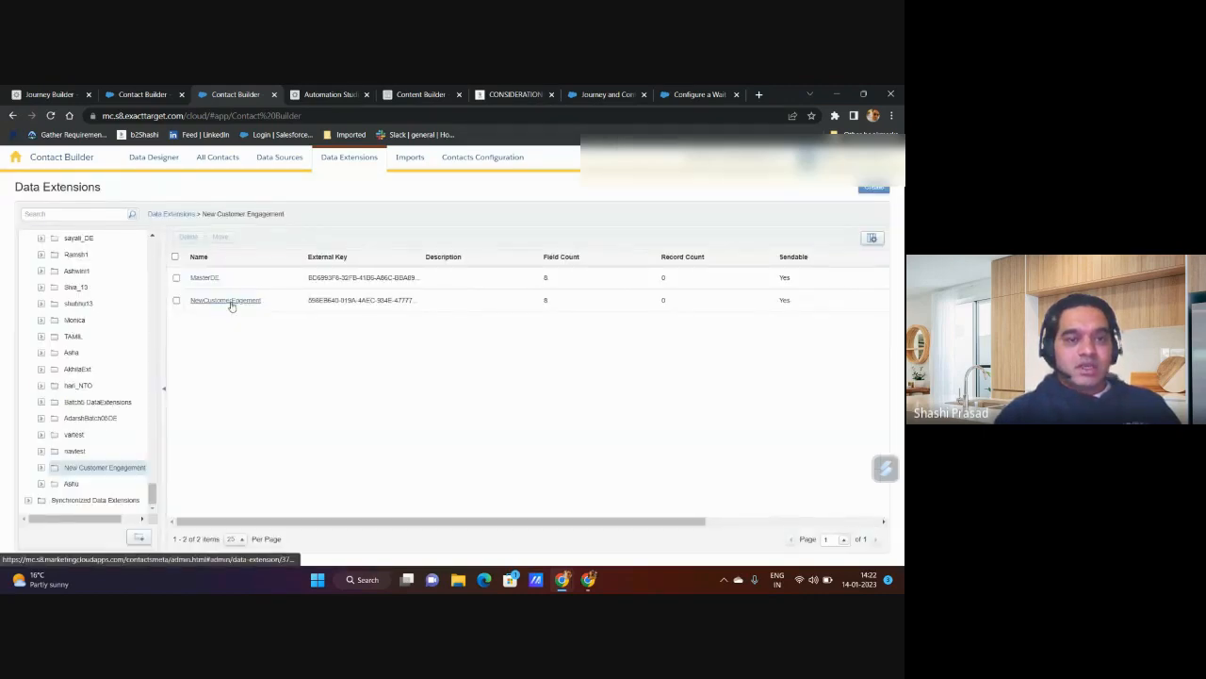
{"action": "left_click", "coordinate": [230, 301]}
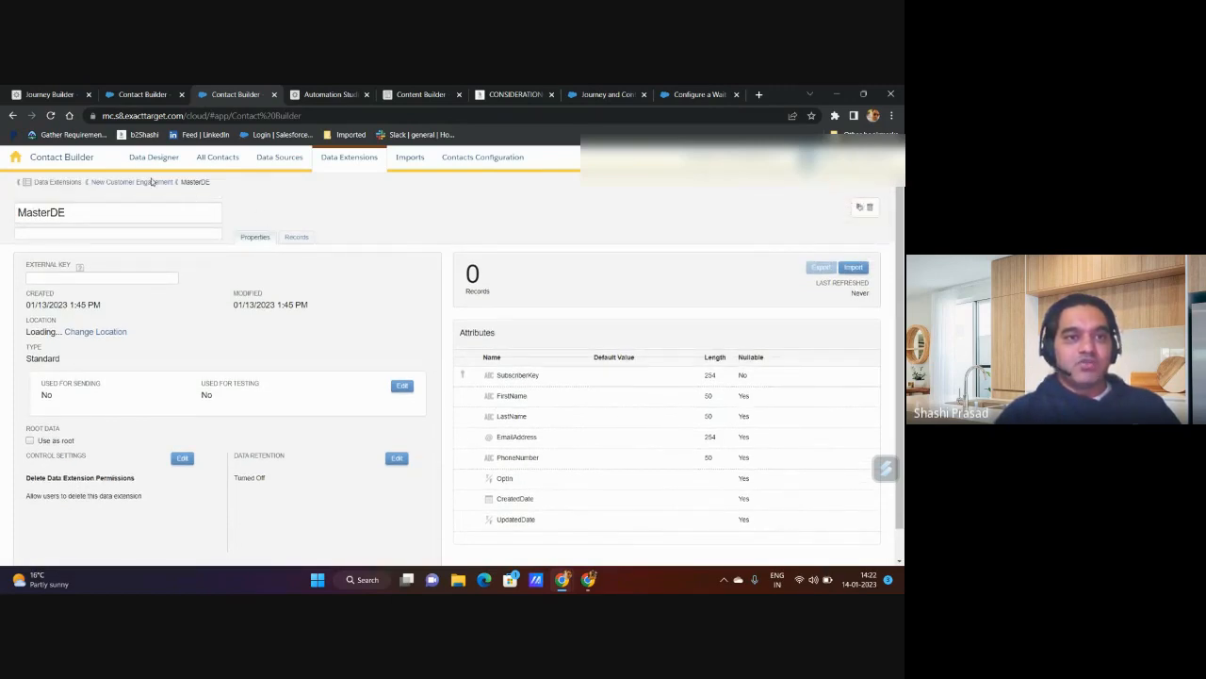
Step: Switch to Automation Studio, try to view the New Customer Engagement SQL query activity, and reload the page
{"action": "left_click", "coordinate": [341, 94]}
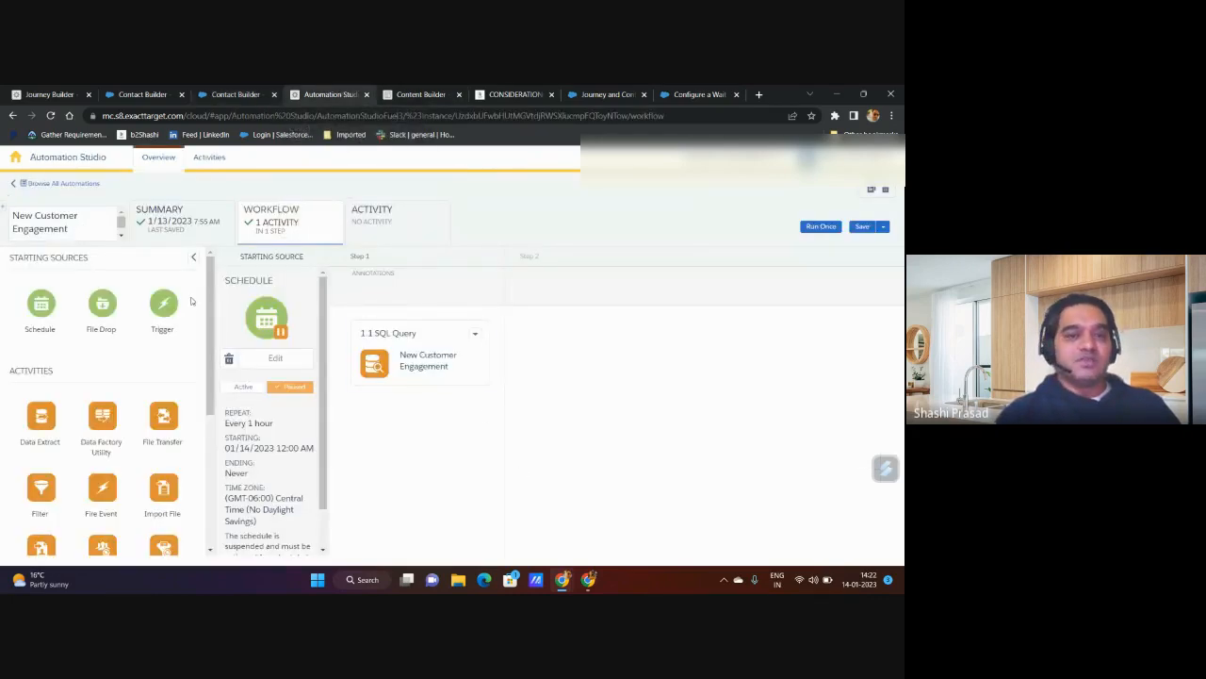
{"action": "left_click", "coordinate": [475, 333]}
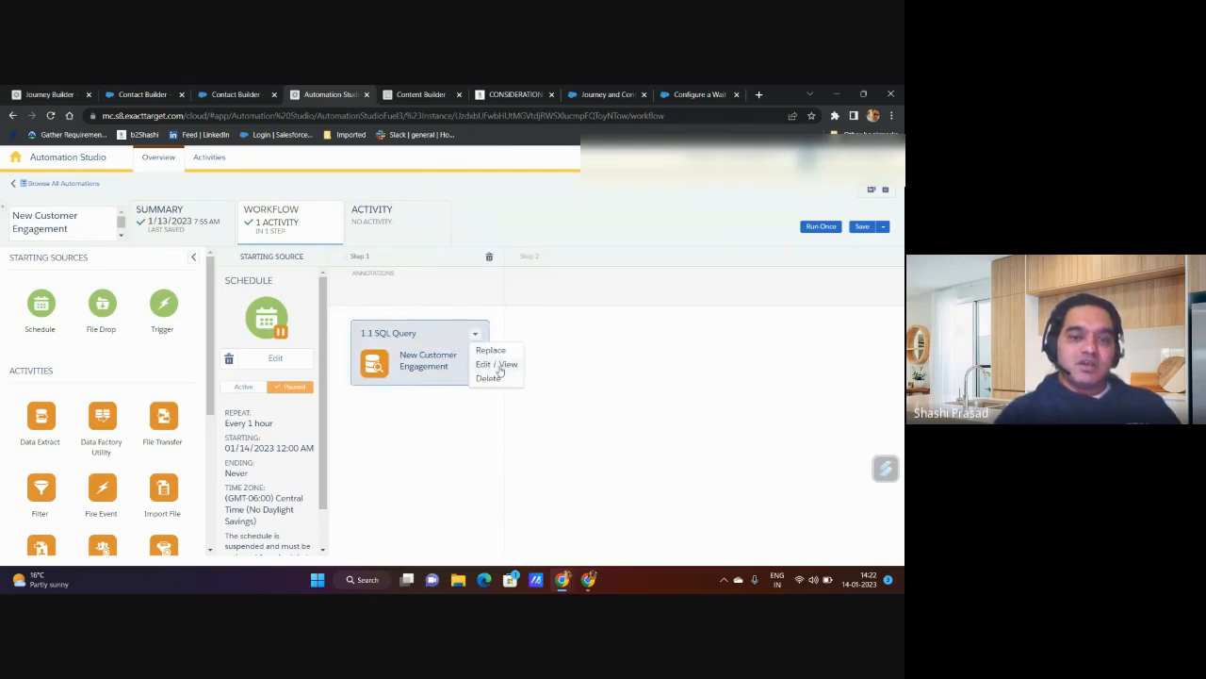
{"action": "left_click", "coordinate": [498, 365]}
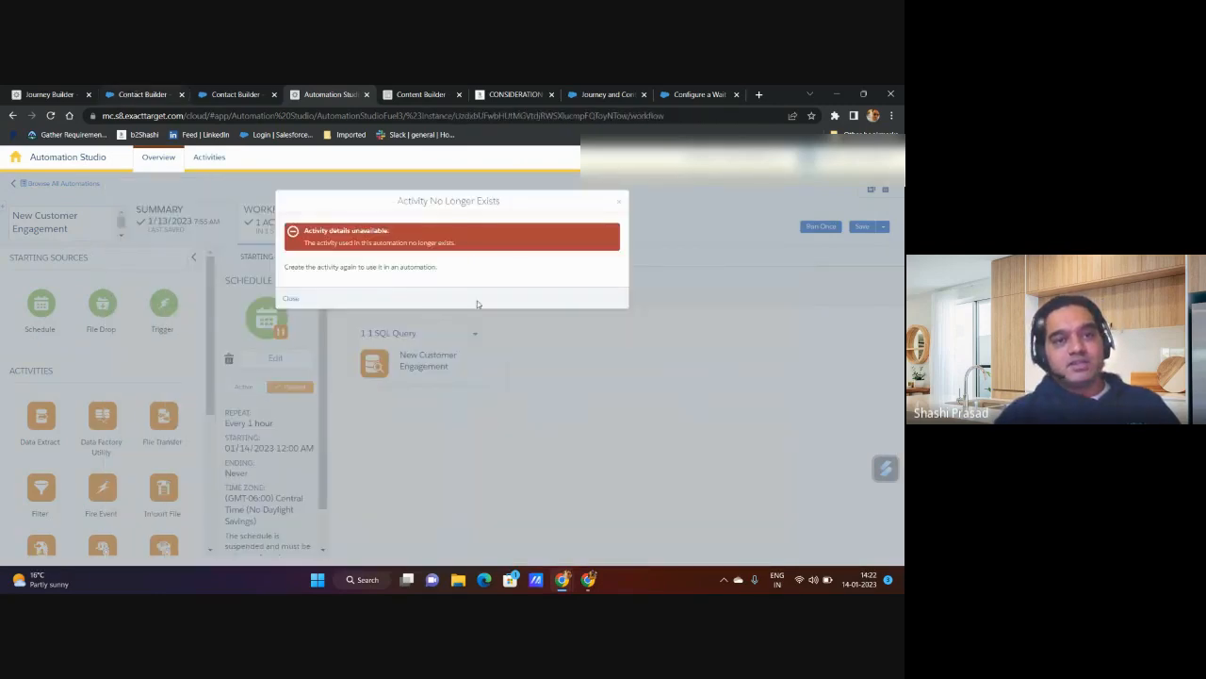
{"action": "left_click", "coordinate": [618, 201]}
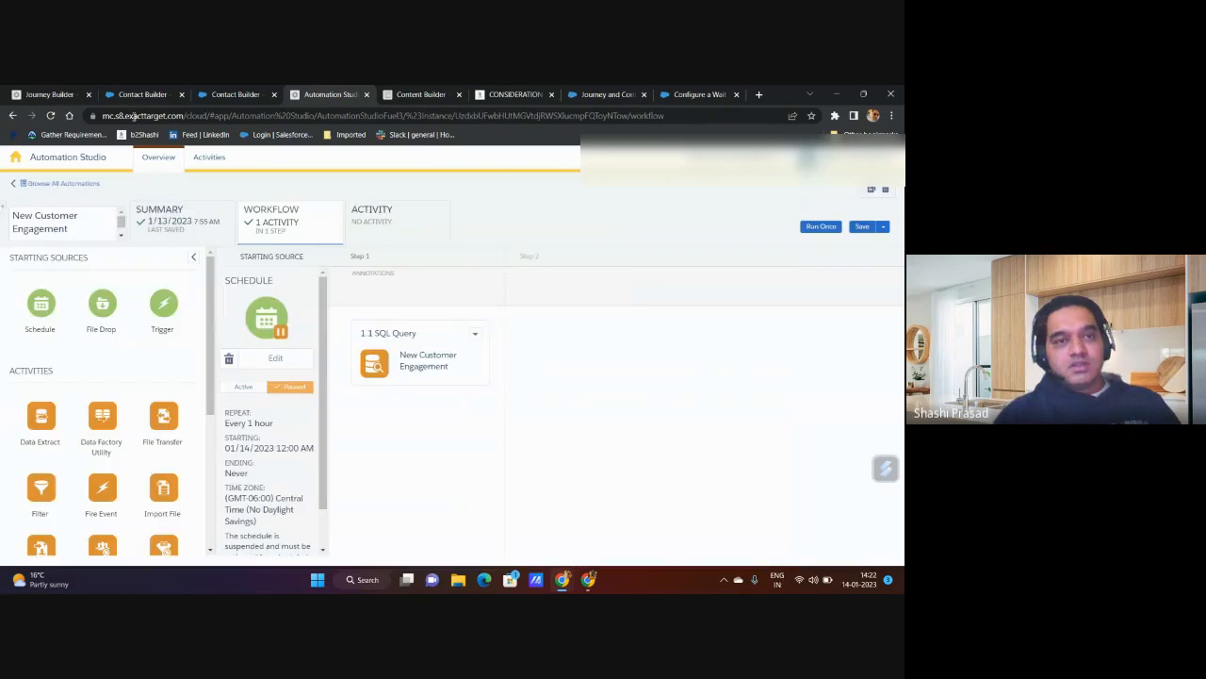
{"action": "left_click", "coordinate": [50, 115]}
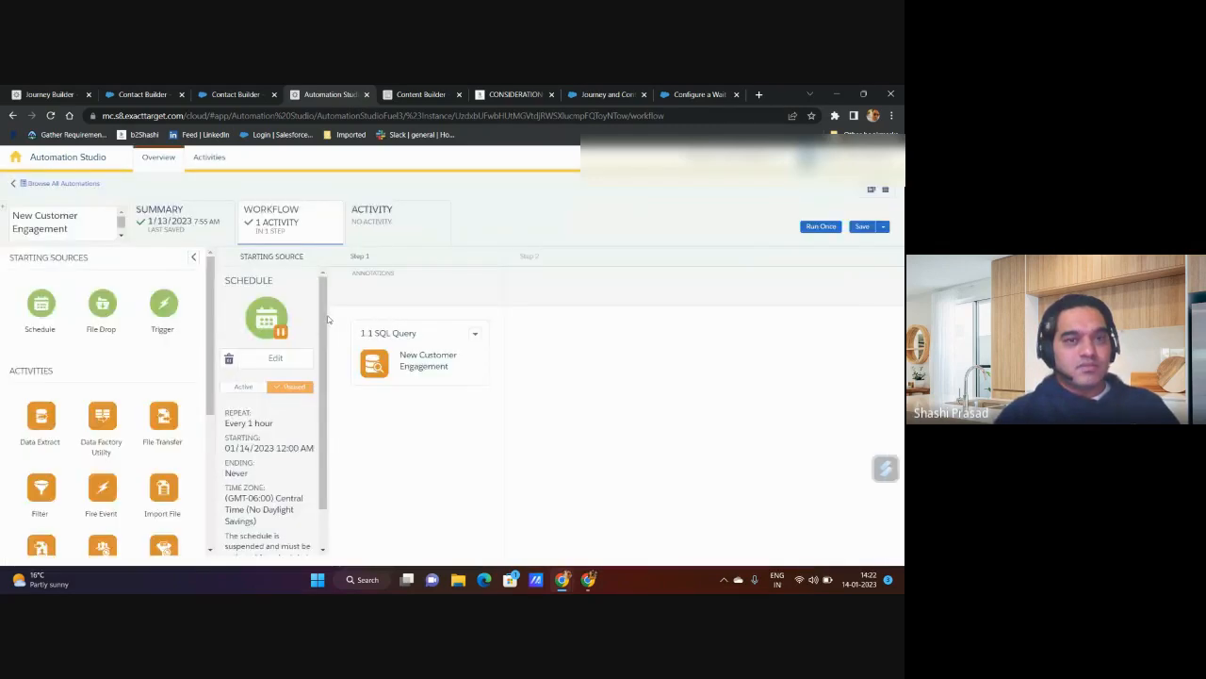
Step: Open the New Customer Engagement SQL query's details and compare its target data extension with the journey's entry data extension
{"action": "left_click", "coordinate": [476, 337]}
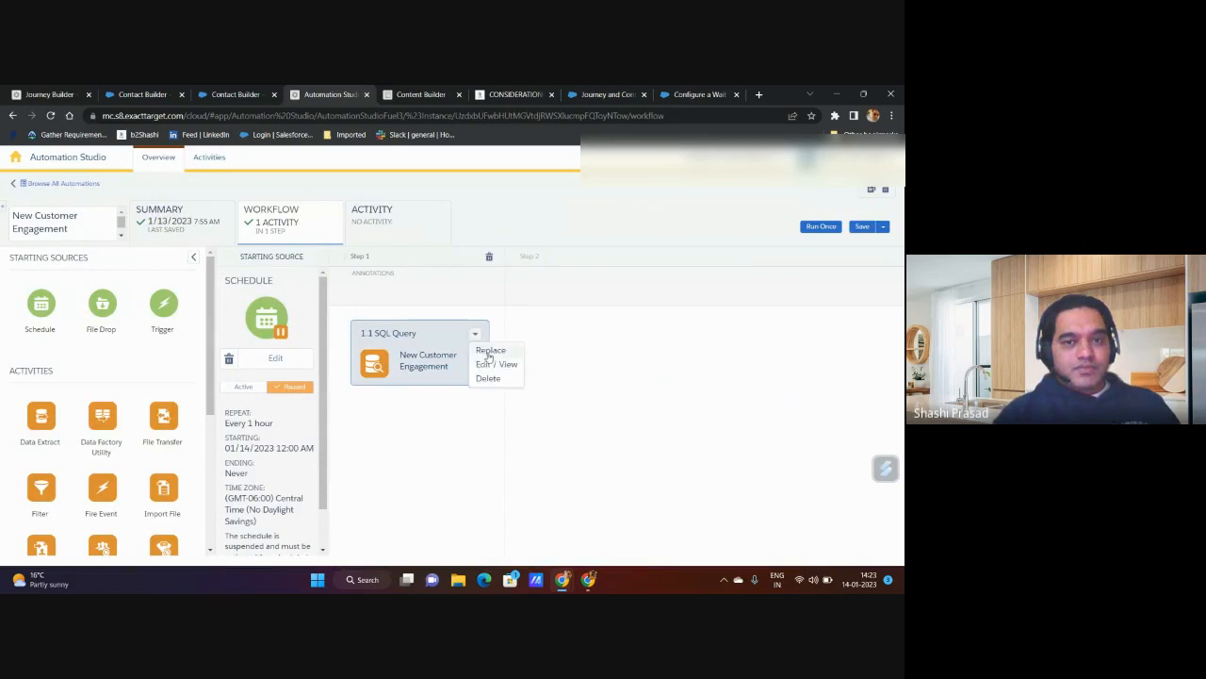
{"action": "left_click", "coordinate": [500, 368]}
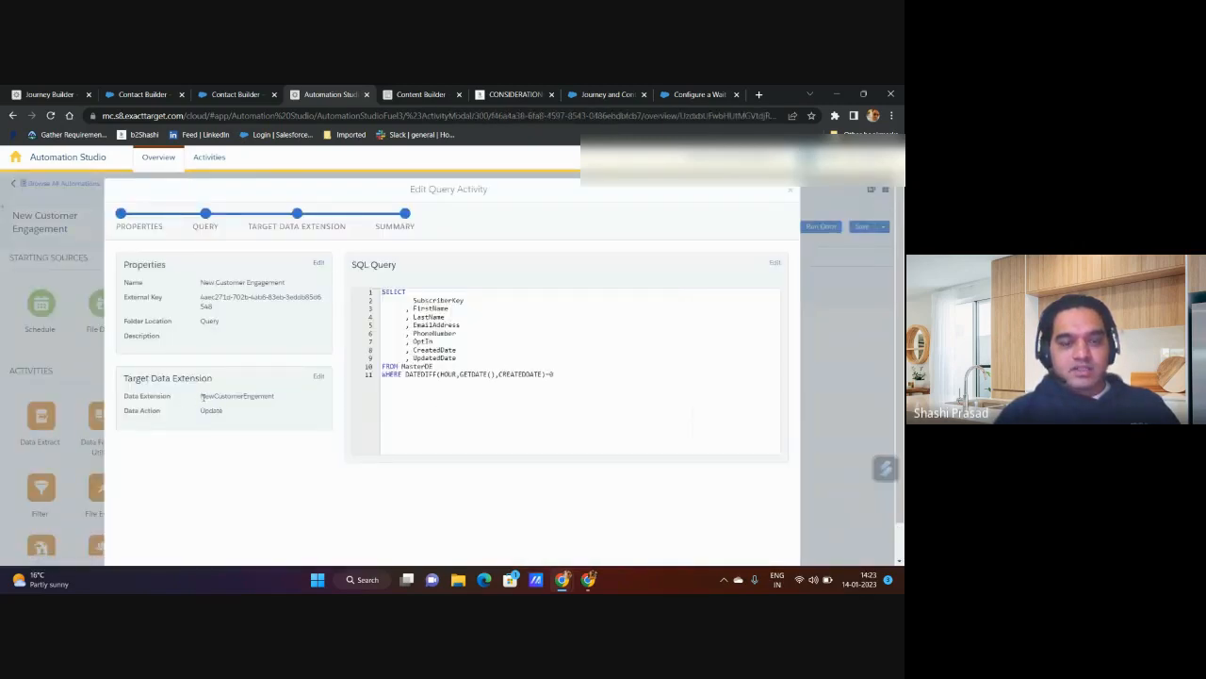
{"action": "left_click_drag", "start_coordinate": [202, 397], "coordinate": [278, 397]}
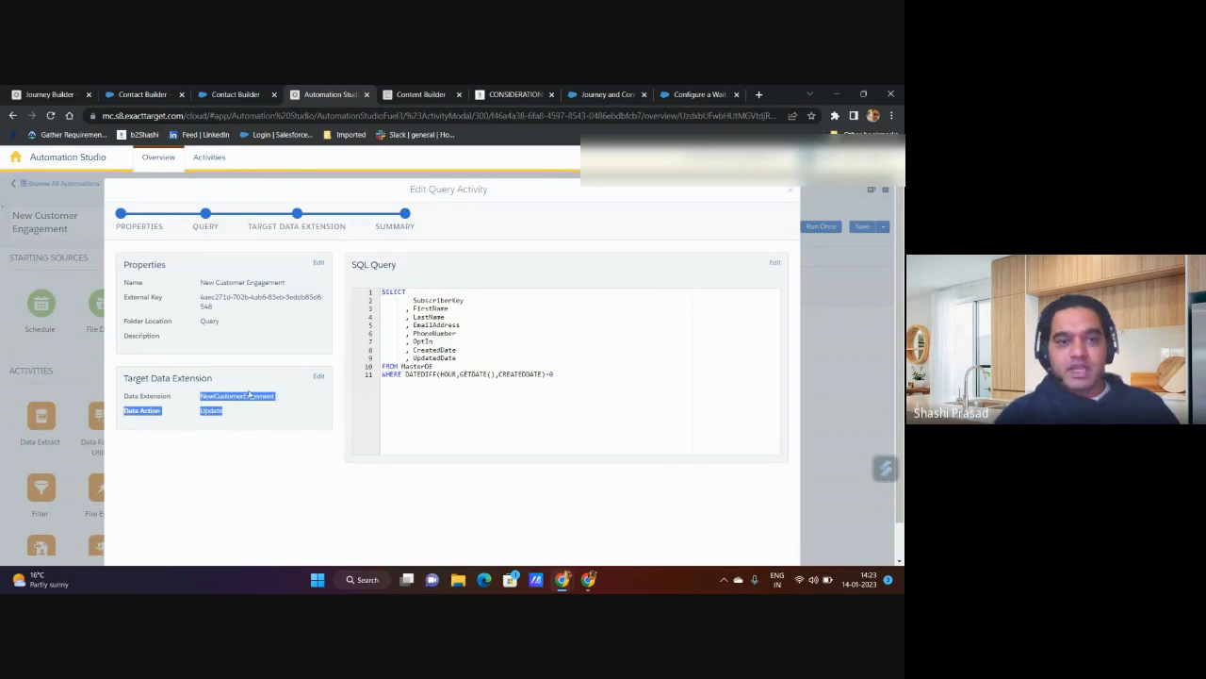
{"action": "double_click", "coordinate": [249, 396]}
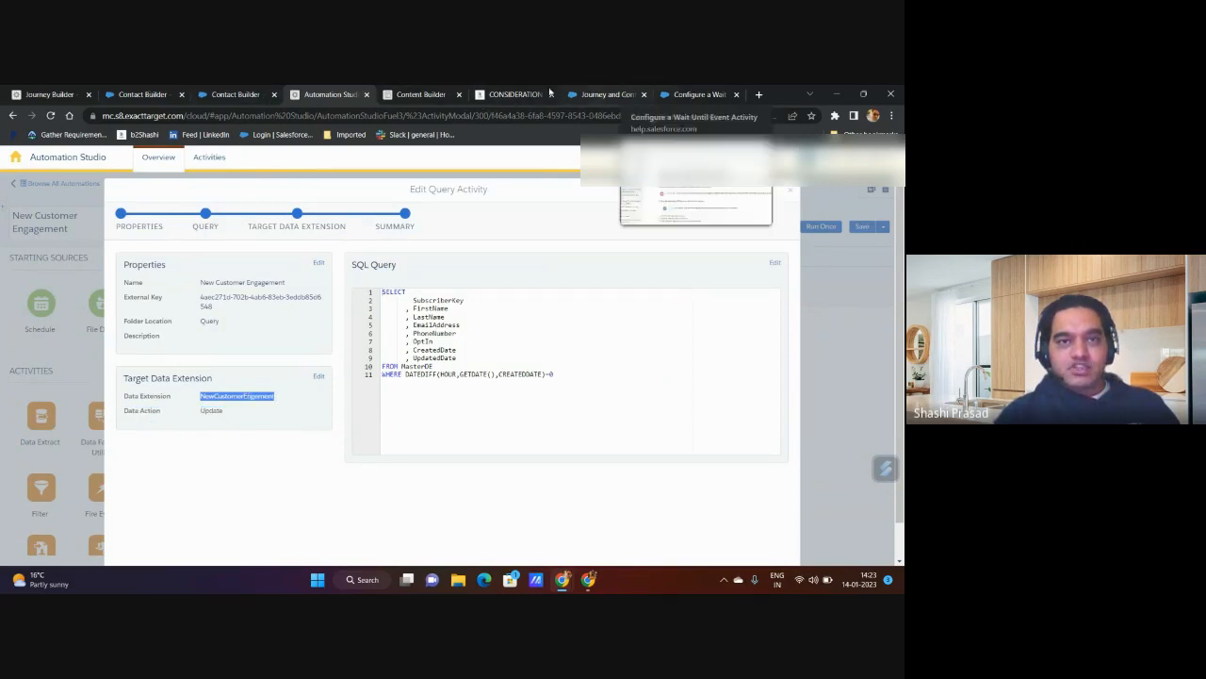
{"action": "left_click", "coordinate": [43, 95]}
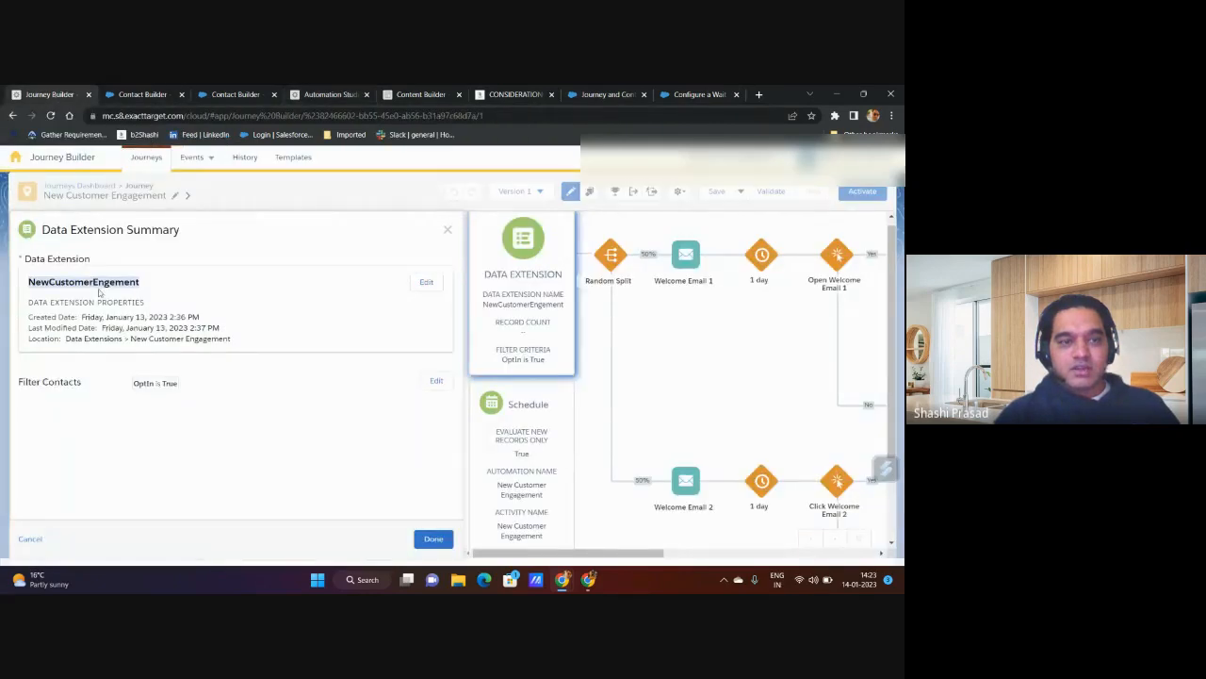
{"action": "left_click", "coordinate": [346, 95]}
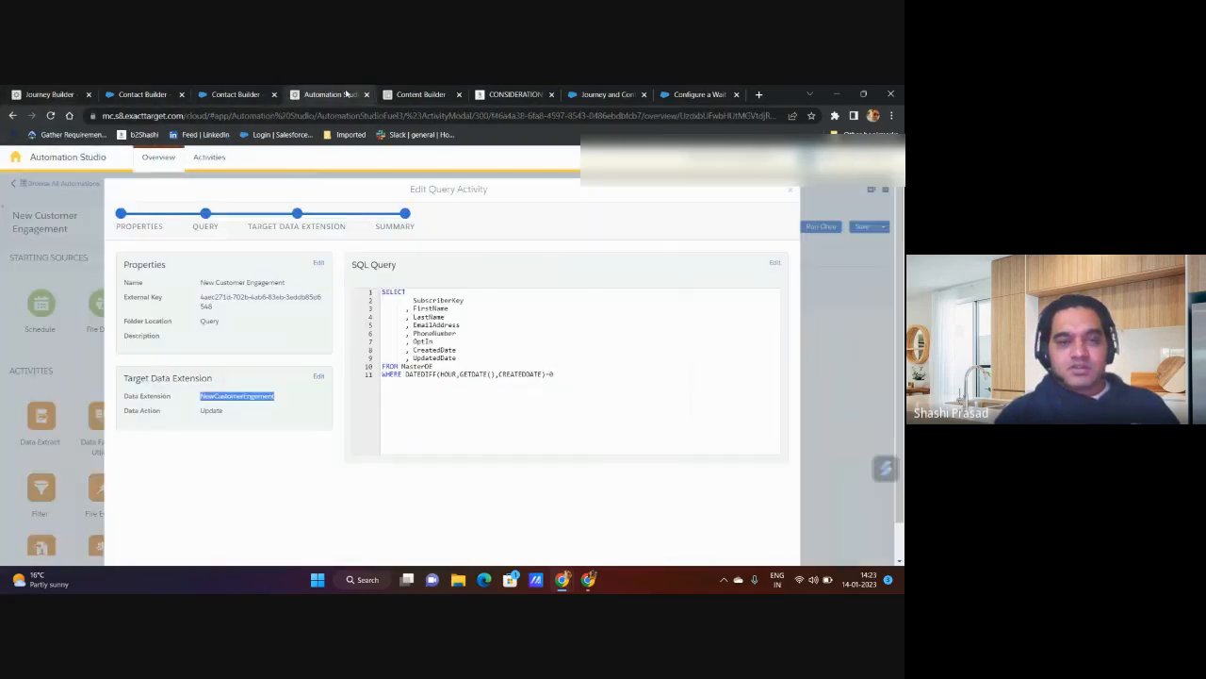
Step: Leave the query activity without changes and look over the New Customer Engagement automation's schedule details
{"action": "left_click", "coordinate": [790, 190]}
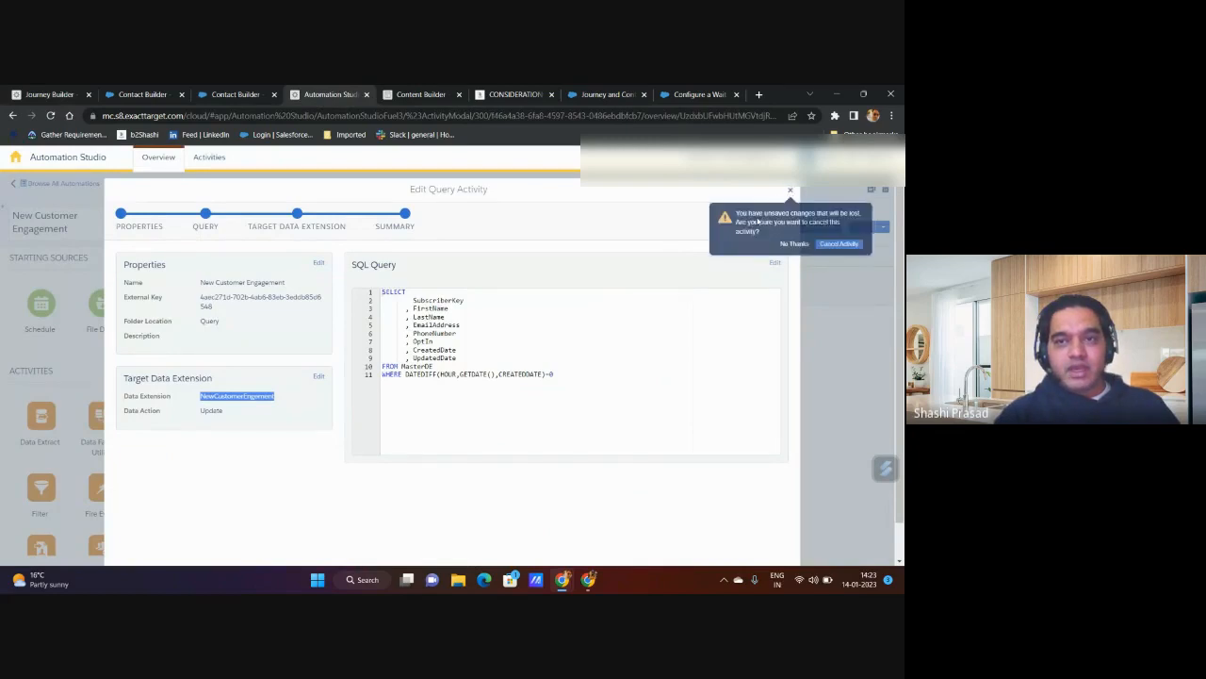
{"action": "left_click", "coordinate": [836, 247]}
{"action": "scroll", "coordinate": [278, 475], "scroll_direction": "down", "scroll_amount": 3}
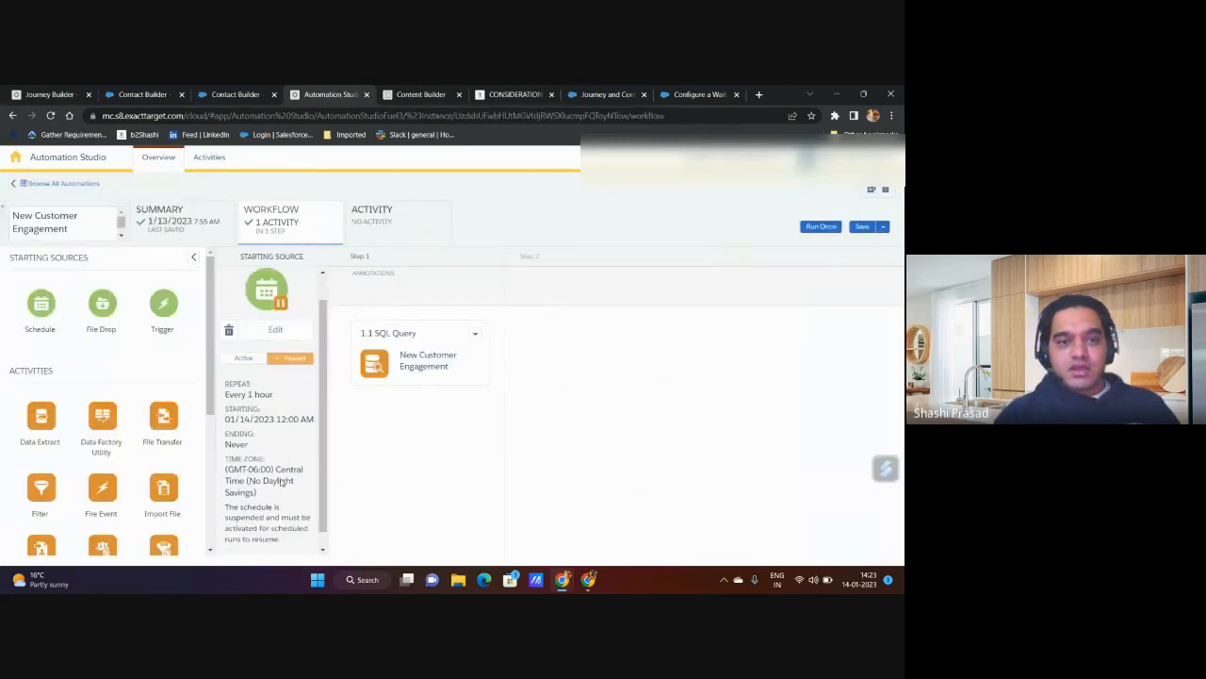
Step: Switch to Journey Builder and review the journey schedule's contact evaluation settings and the entry source's data extension summary
{"action": "left_click", "coordinate": [36, 96]}
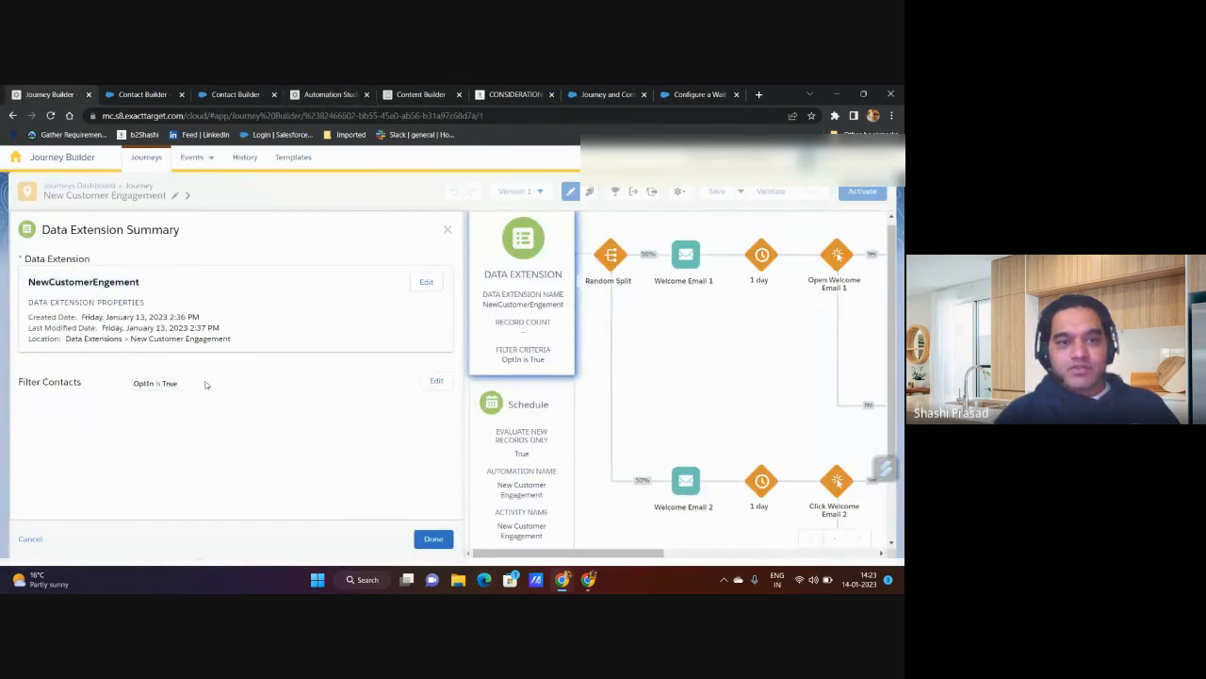
{"action": "left_click", "coordinate": [428, 543]}
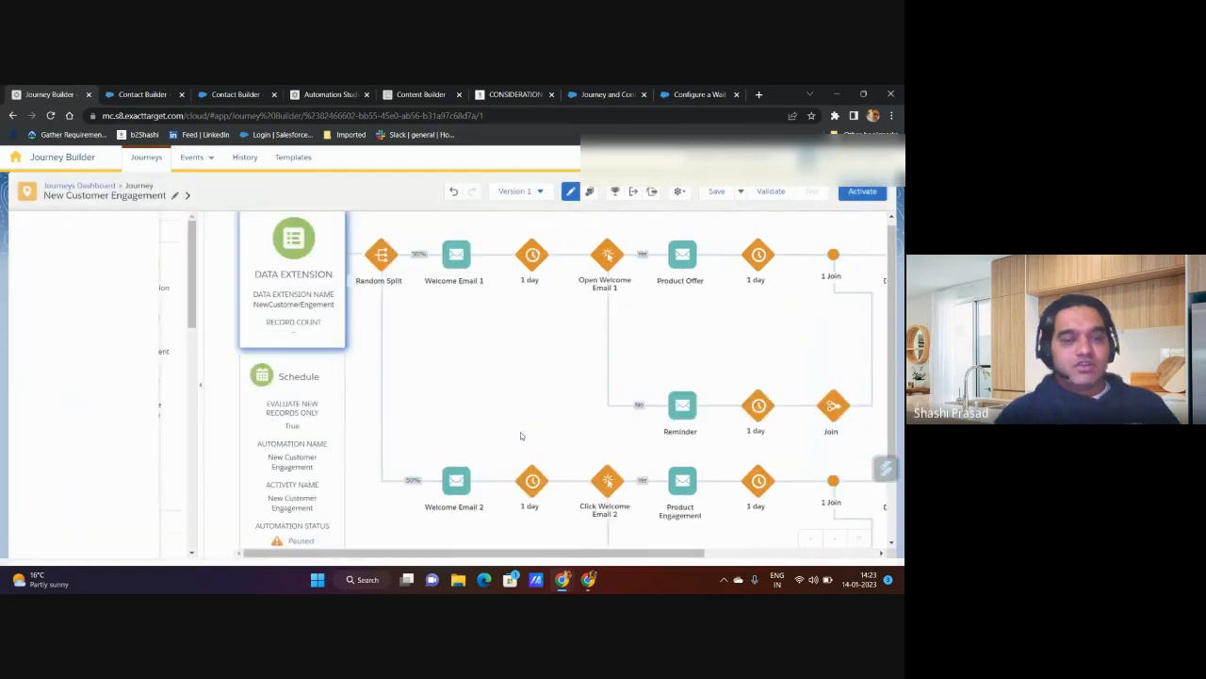
{"action": "left_click", "coordinate": [283, 432]}
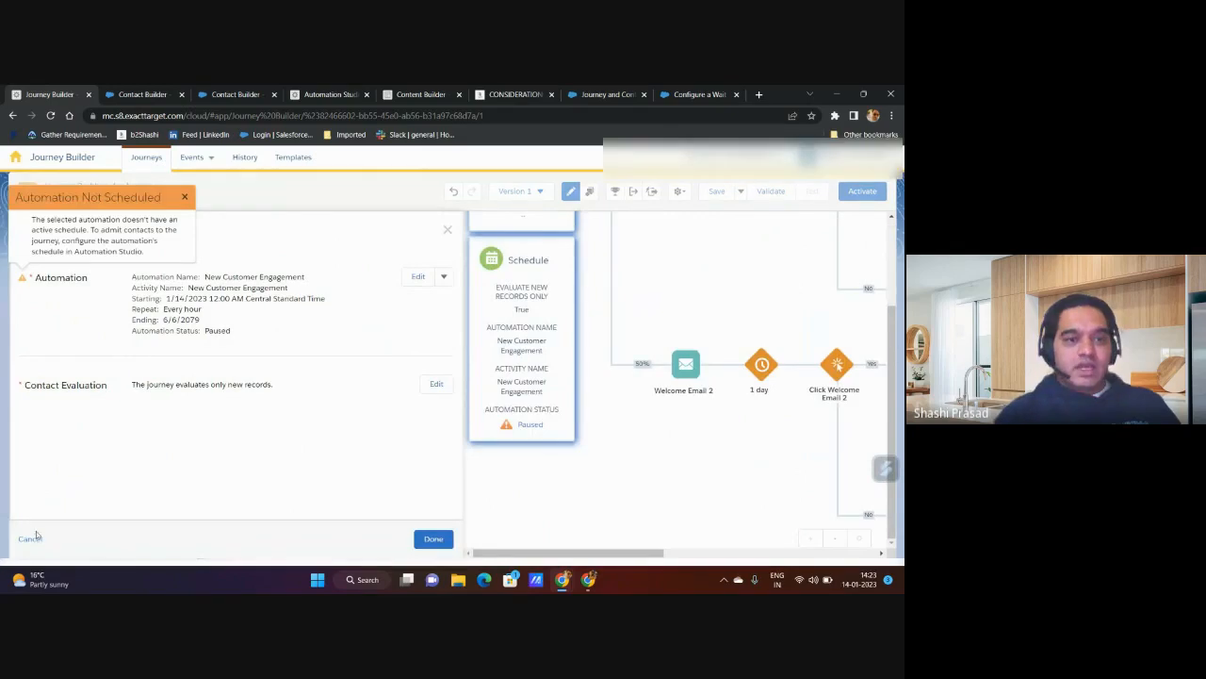
{"action": "left_click", "coordinate": [436, 385]}
{"action": "scroll", "coordinate": [204, 440], "scroll_direction": "down", "scroll_amount": 3}
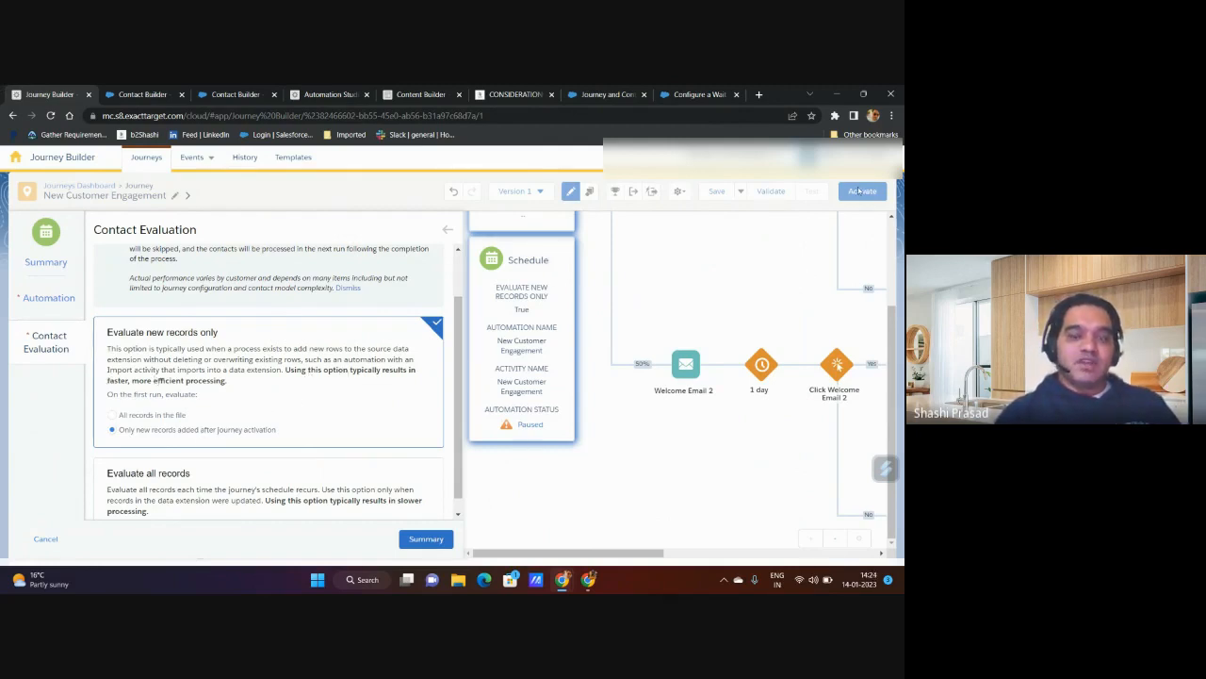
{"action": "left_click", "coordinate": [432, 544]}
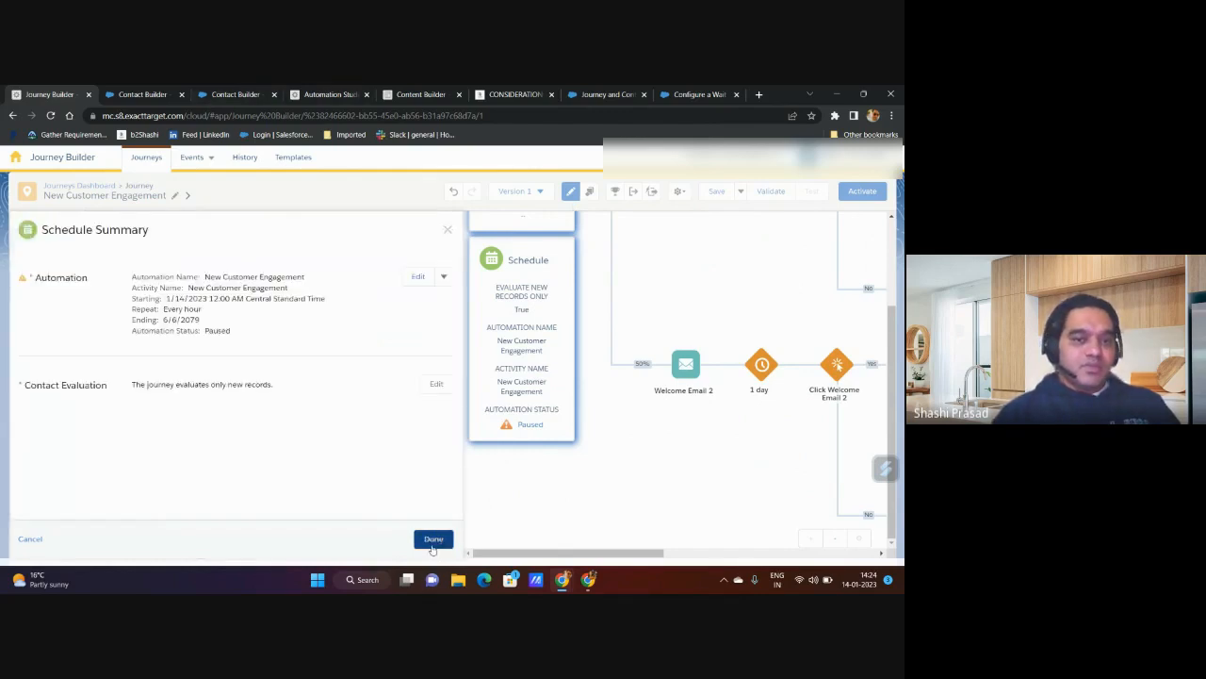
{"action": "left_click", "coordinate": [431, 545]}
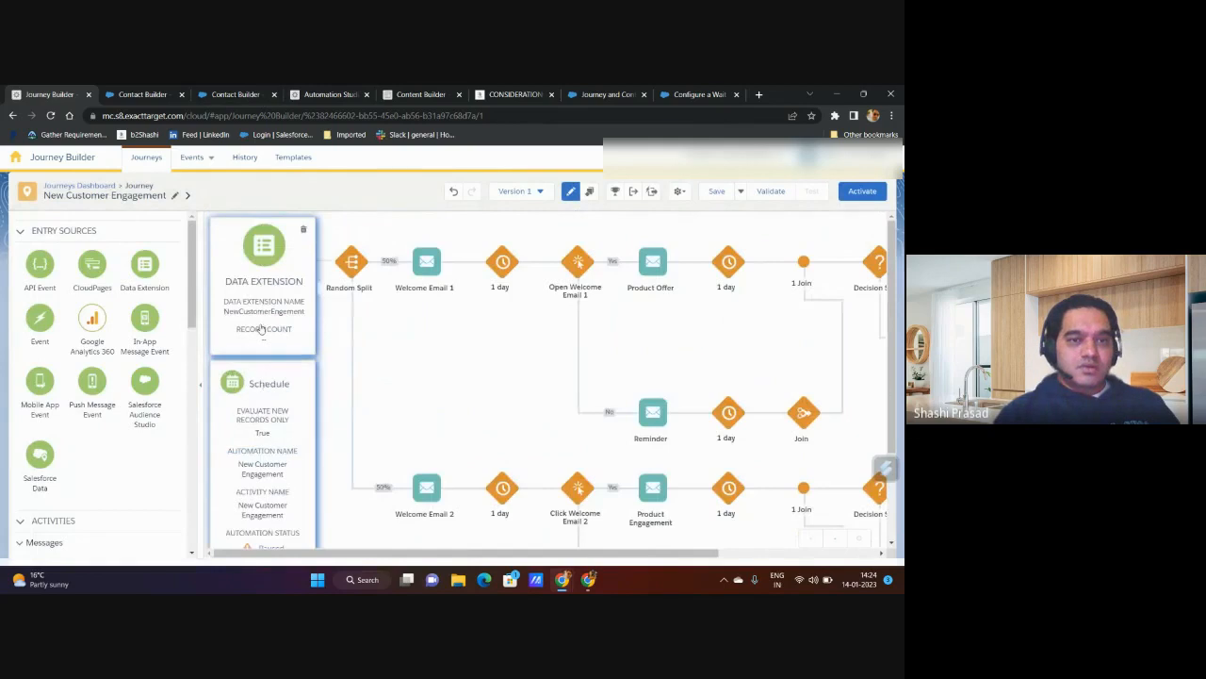
{"action": "left_click", "coordinate": [264, 316]}
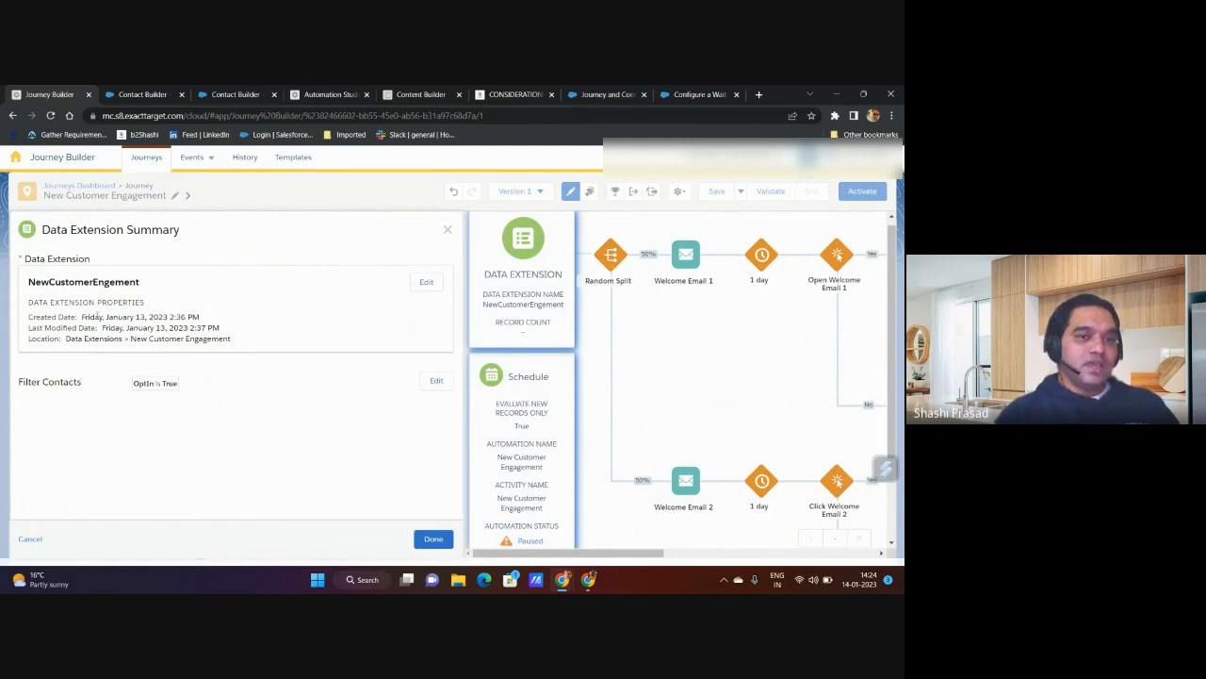
{"action": "double_click", "coordinate": [76, 282]}
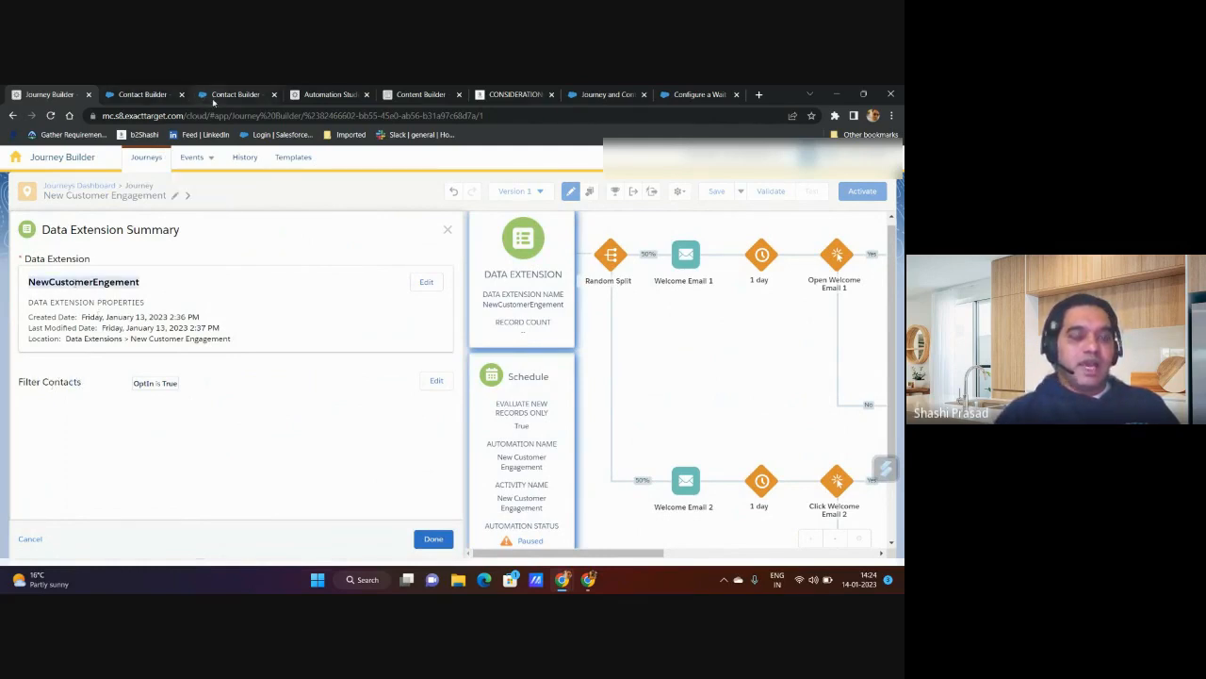
Step: Switch to Automation Studio, open the New Customer Engagement SQL query's details and examine its DATEDIFF condition
{"action": "left_click", "coordinate": [327, 94]}
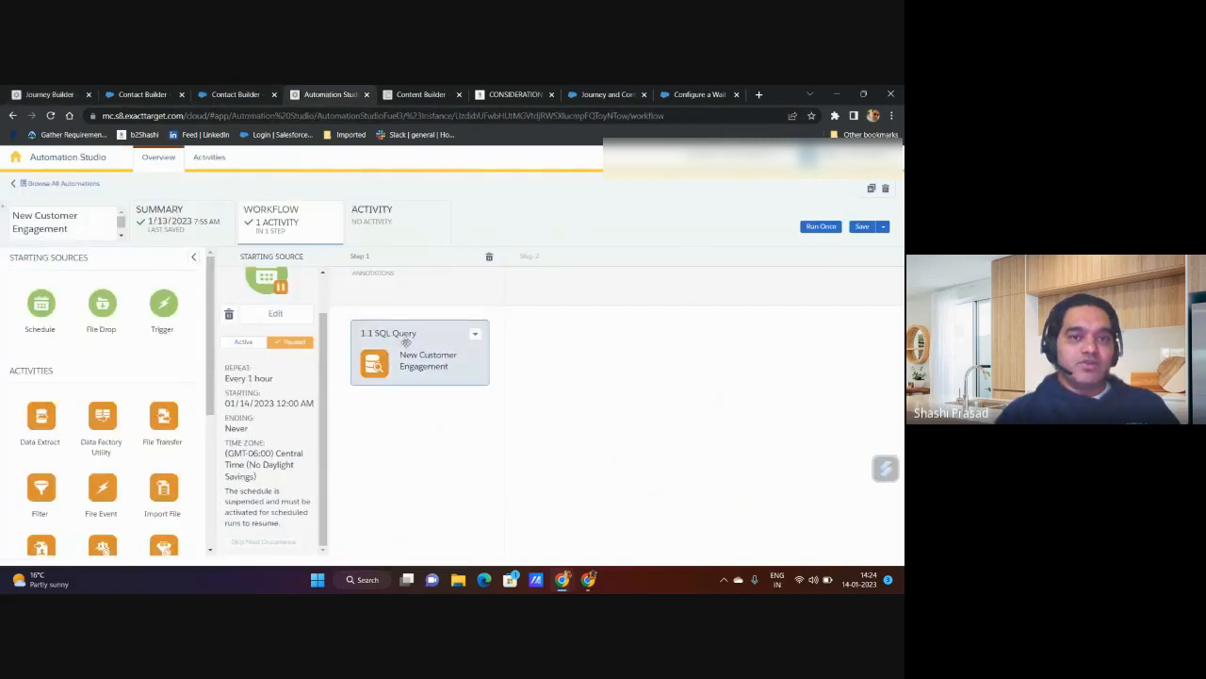
{"action": "left_click", "coordinate": [474, 337]}
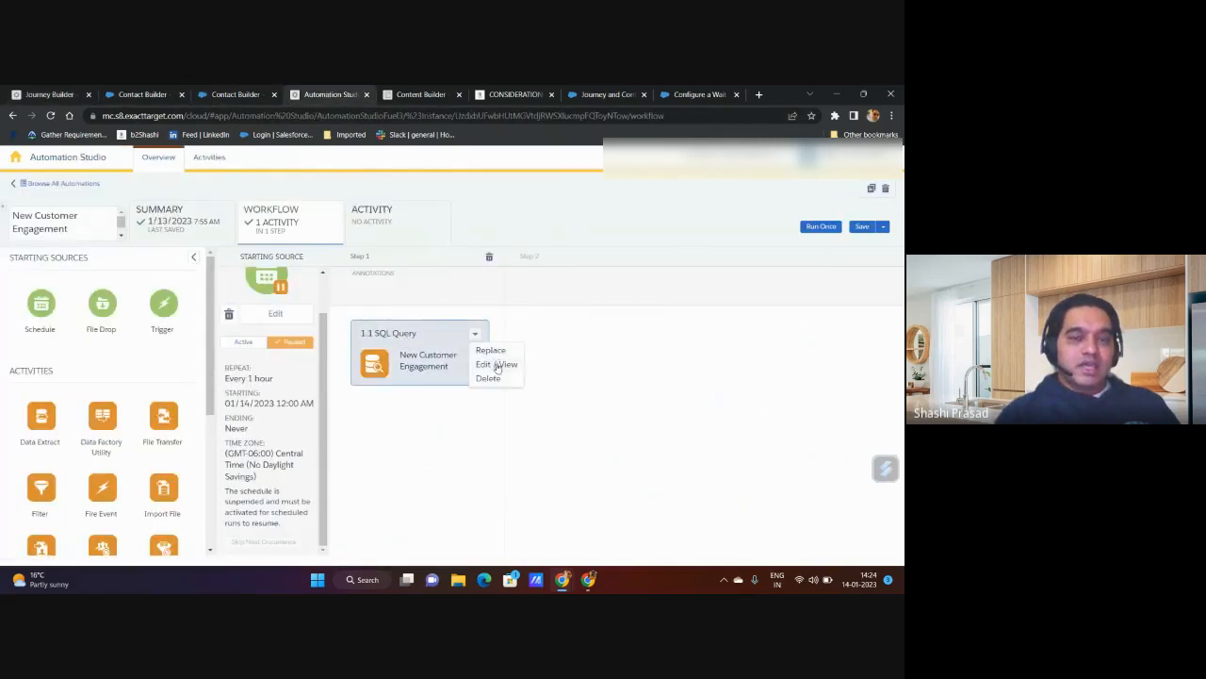
{"action": "left_click", "coordinate": [497, 365]}
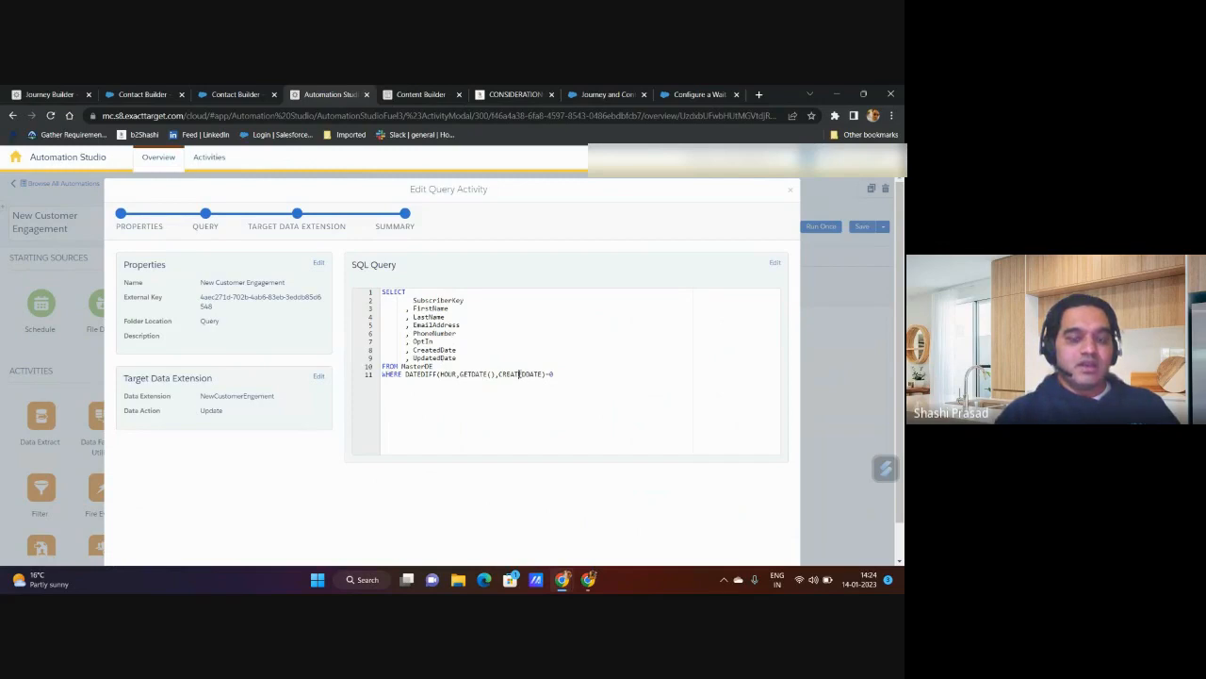
{"action": "left_click", "coordinate": [462, 374]}
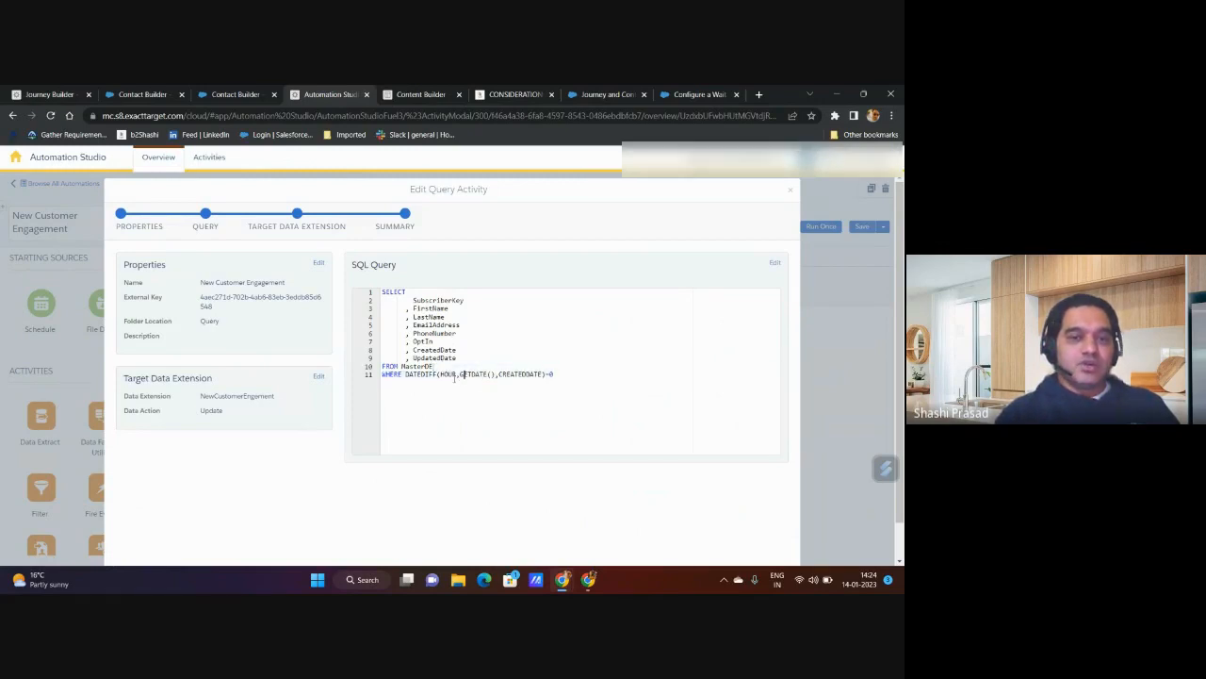
{"action": "double_click", "coordinate": [433, 374]}
{"action": "left_click", "coordinate": [440, 374]}
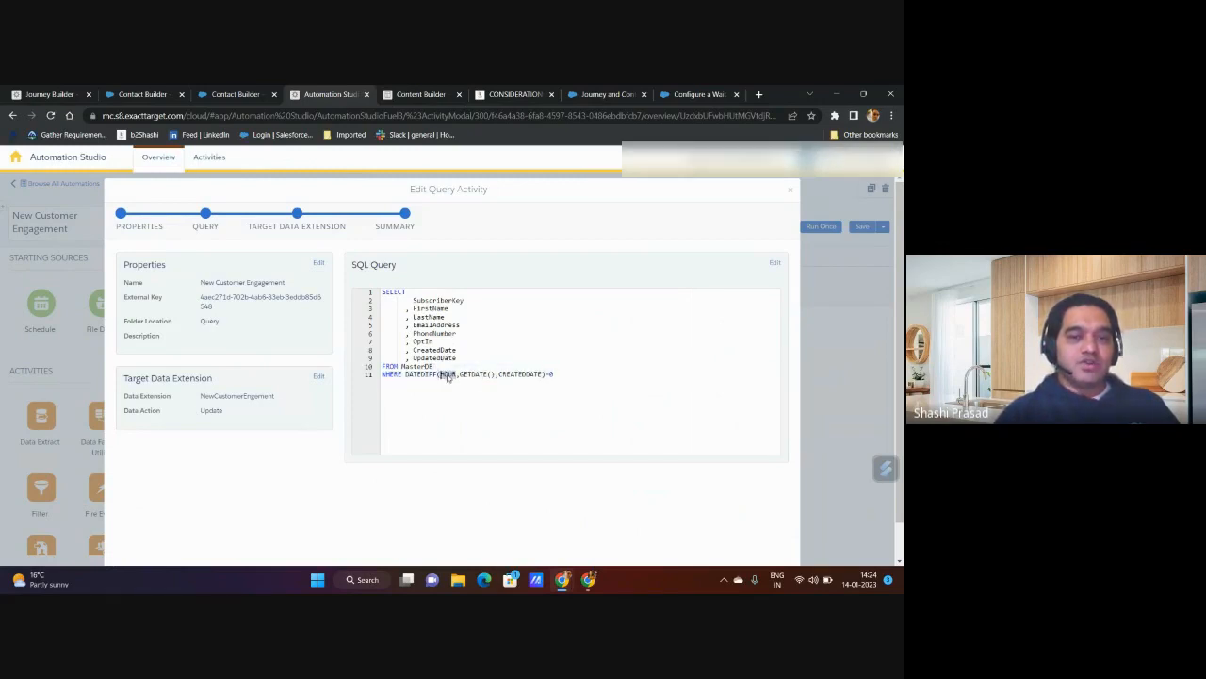
{"action": "left_click_drag", "start_coordinate": [443, 374], "coordinate": [543, 375]}
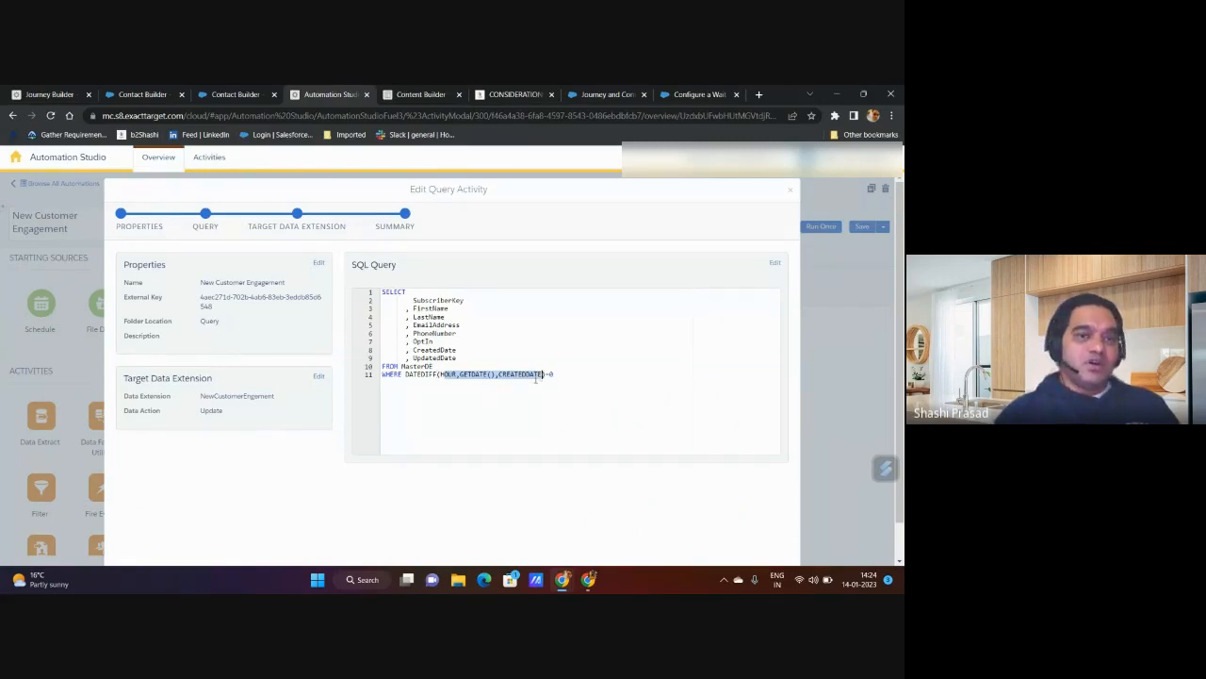
Step: Edit the SQL query and add the condition AND FirstName IS NULL below the WHERE line
{"action": "left_click", "coordinate": [775, 264]}
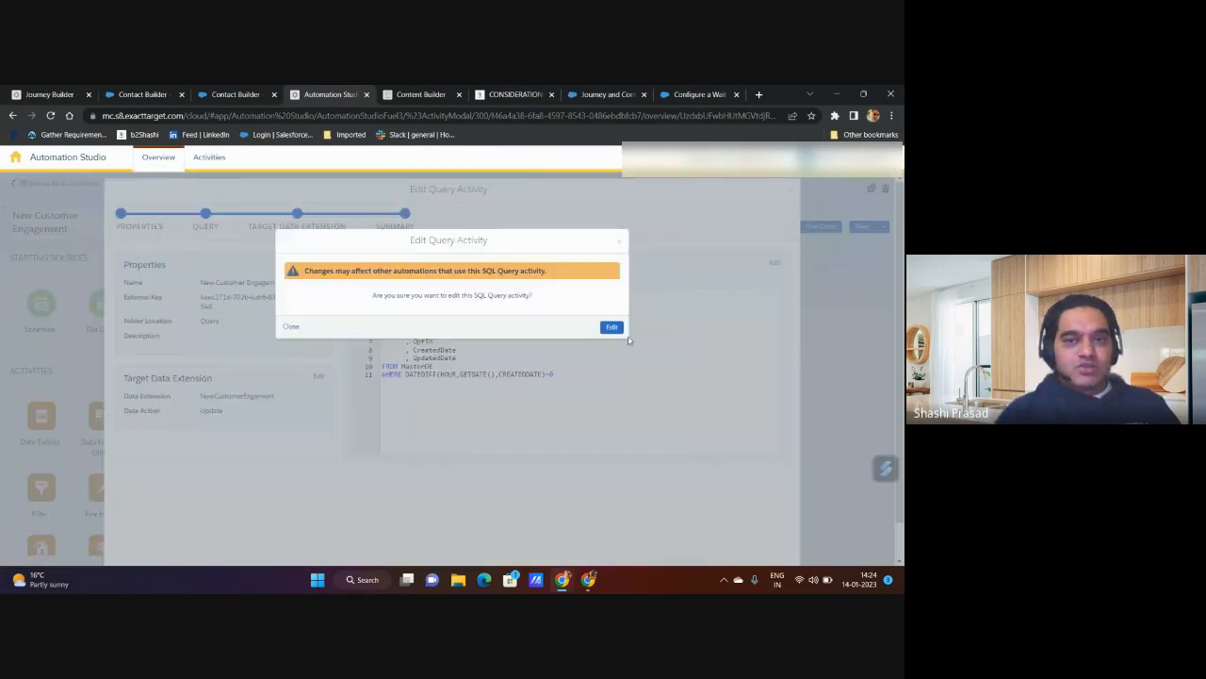
{"action": "left_click", "coordinate": [611, 327]}
{"action": "left_click", "coordinate": [521, 363]}
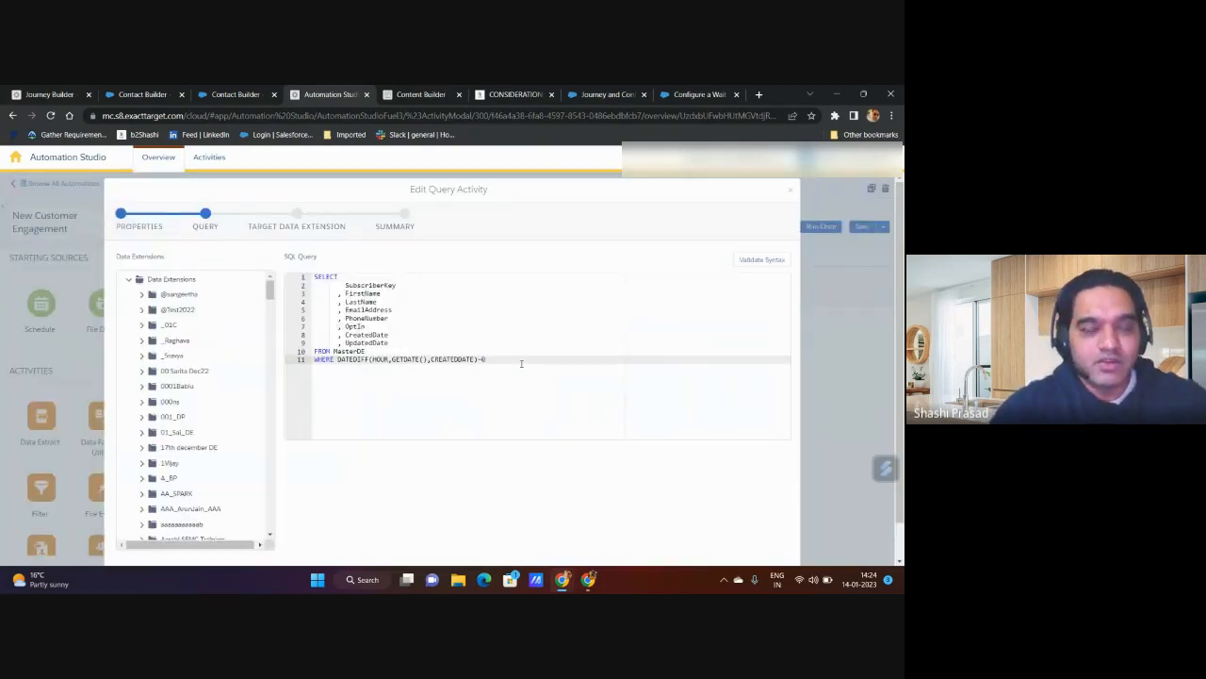
{"action": "key", "text": "Return"}
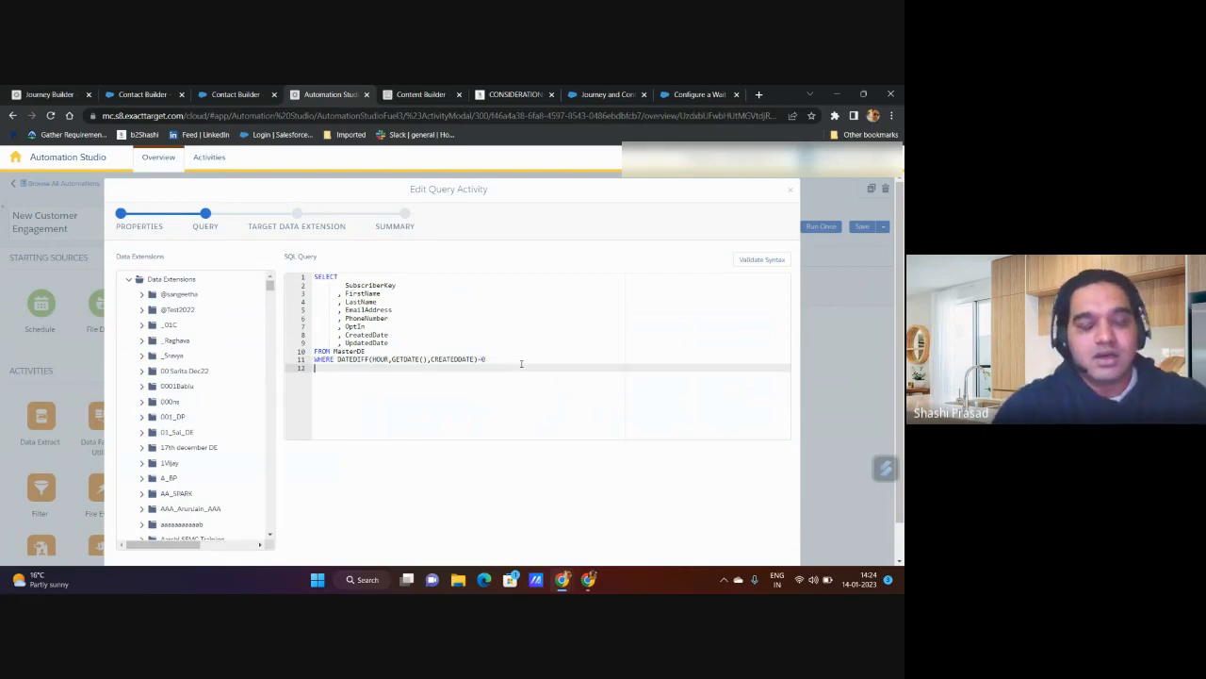
{"action": "type", "text": "AND"}
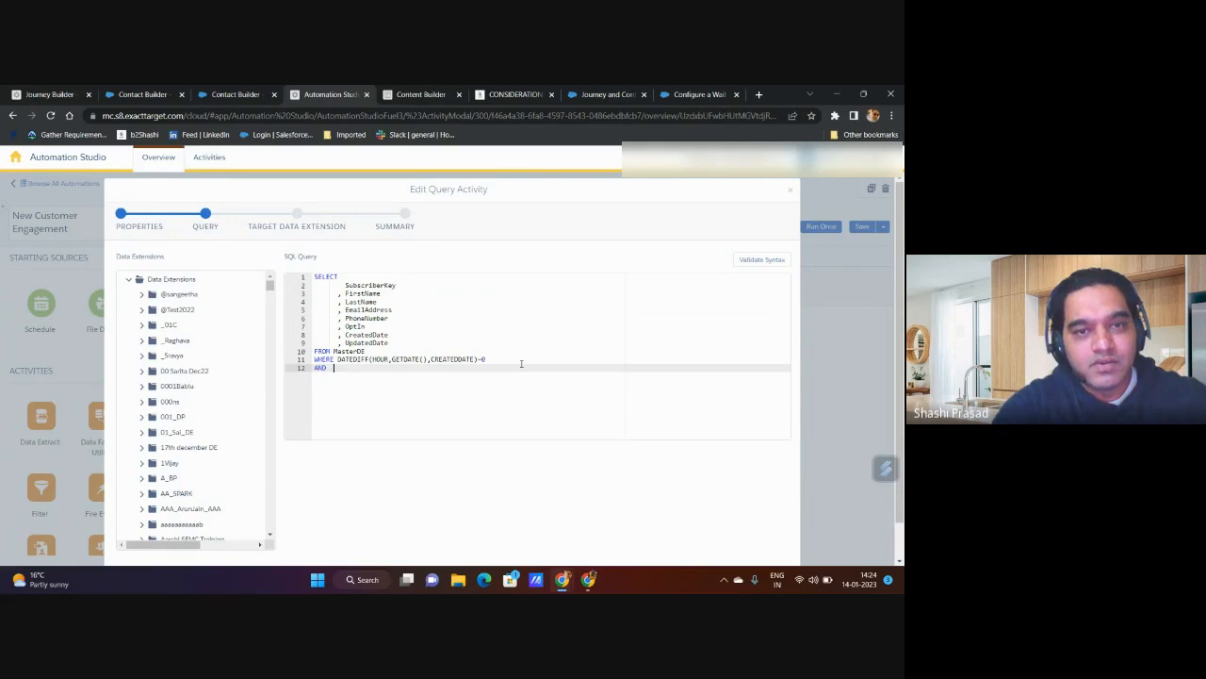
{"action": "double_click", "coordinate": [379, 294]}
{"action": "key", "text": "ctrl+c"}
{"action": "left_click", "coordinate": [363, 368]}
{"action": "key", "text": "ctrl+v"}
{"action": "type", "text": "is"}
{"action": "key", "text": "BackSpace"}
{"action": "key", "text": "BackSpace"}
{"action": "type", "text": "IS NULL"}
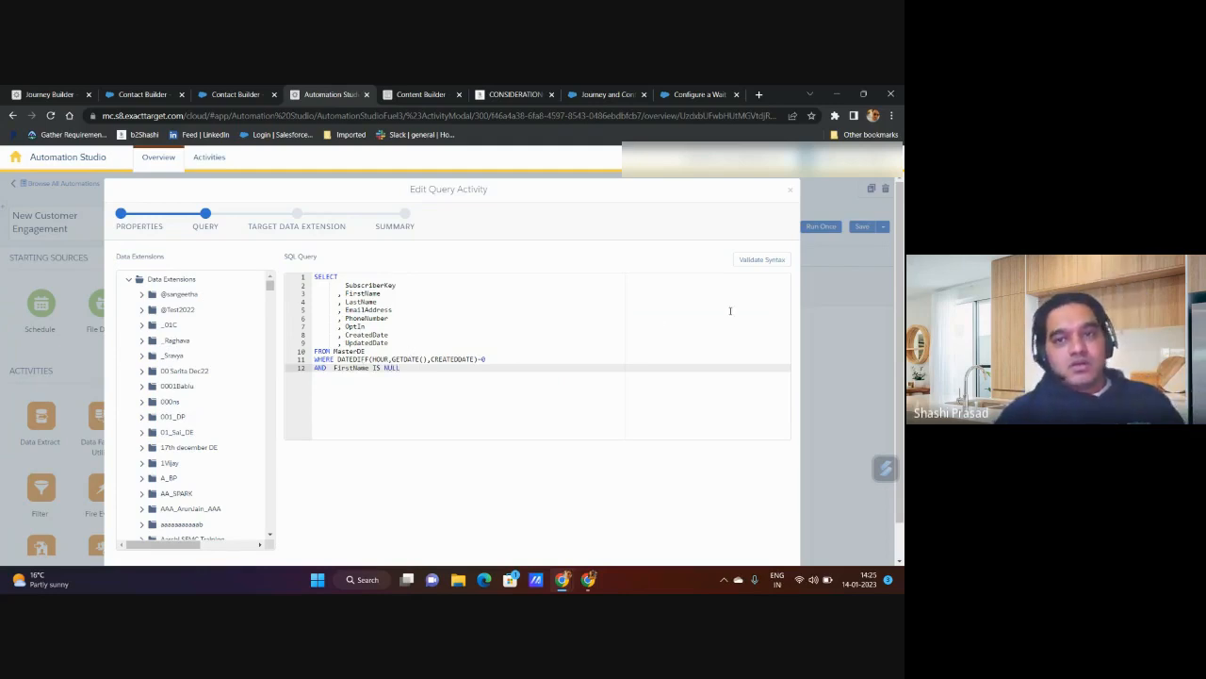
Step: Validate the query's syntax, then finish the query activity with its existing target data extension and save the automation
{"action": "left_click", "coordinate": [758, 259]}
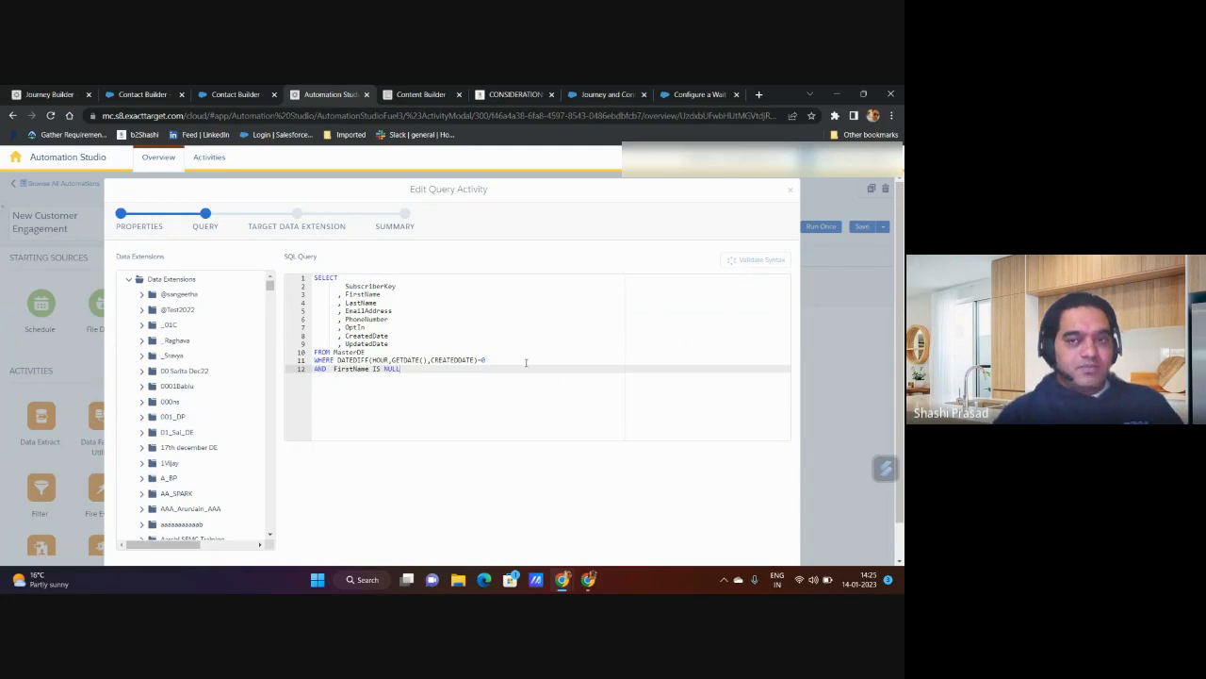
{"action": "left_click", "coordinate": [783, 552]}
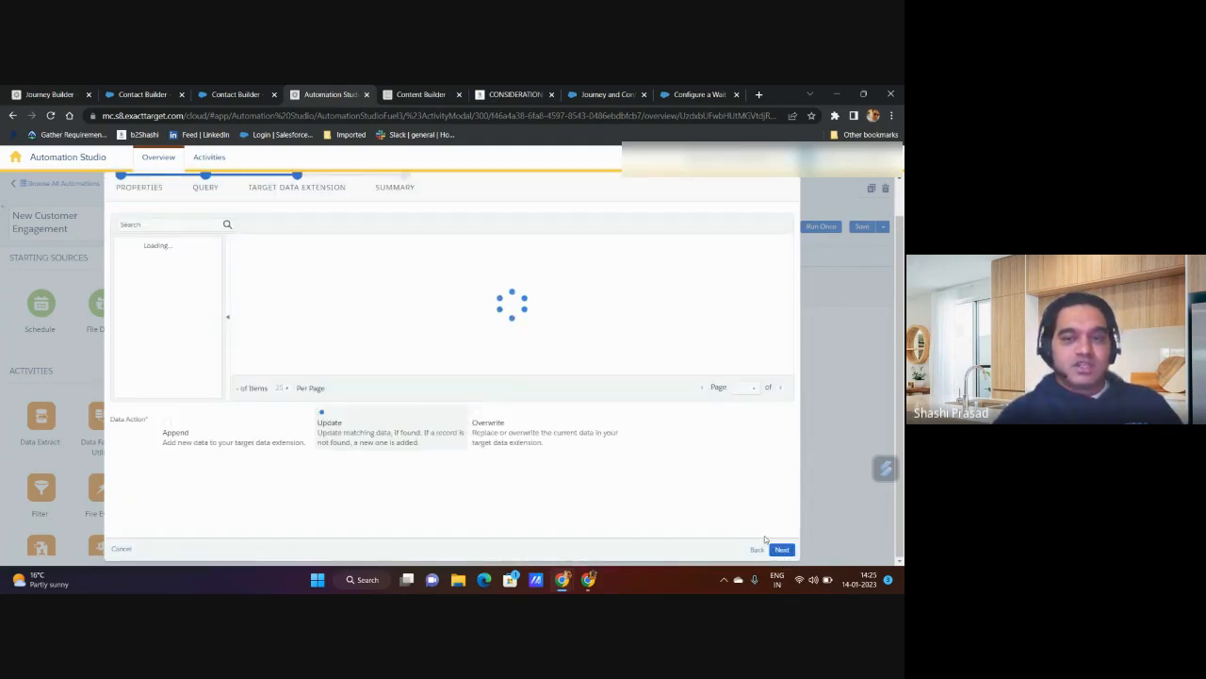
{"action": "left_click", "coordinate": [782, 550]}
{"action": "left_click", "coordinate": [782, 551]}
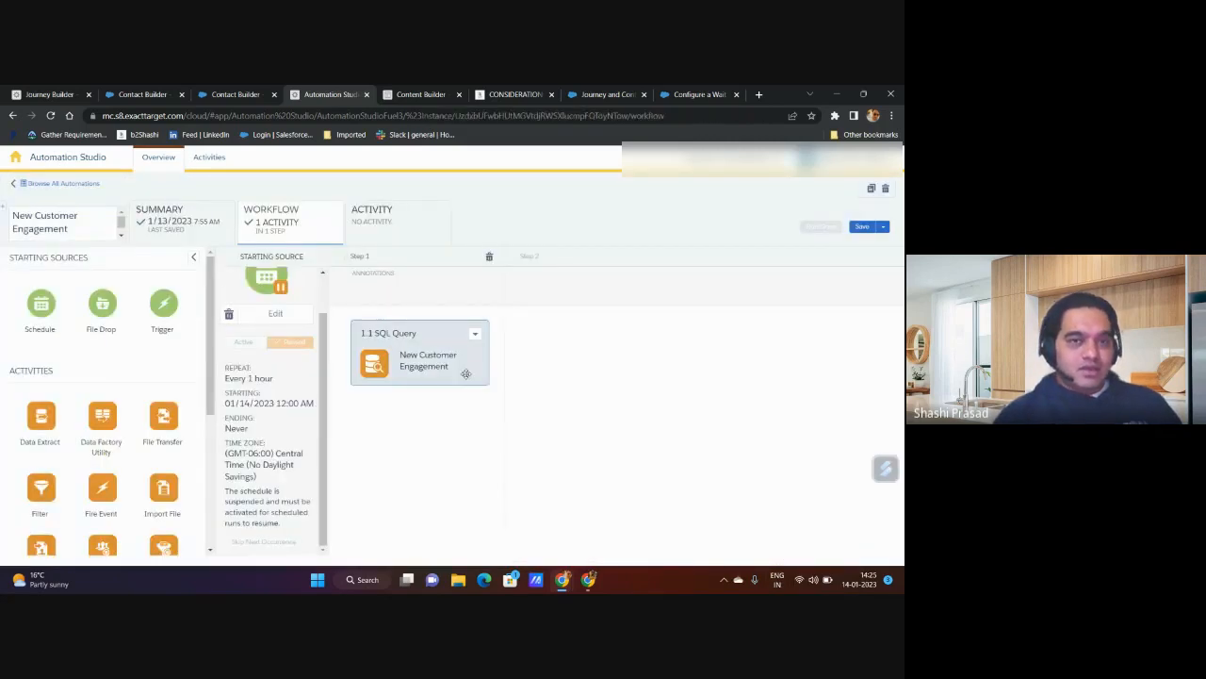
{"action": "left_click", "coordinate": [862, 226]}
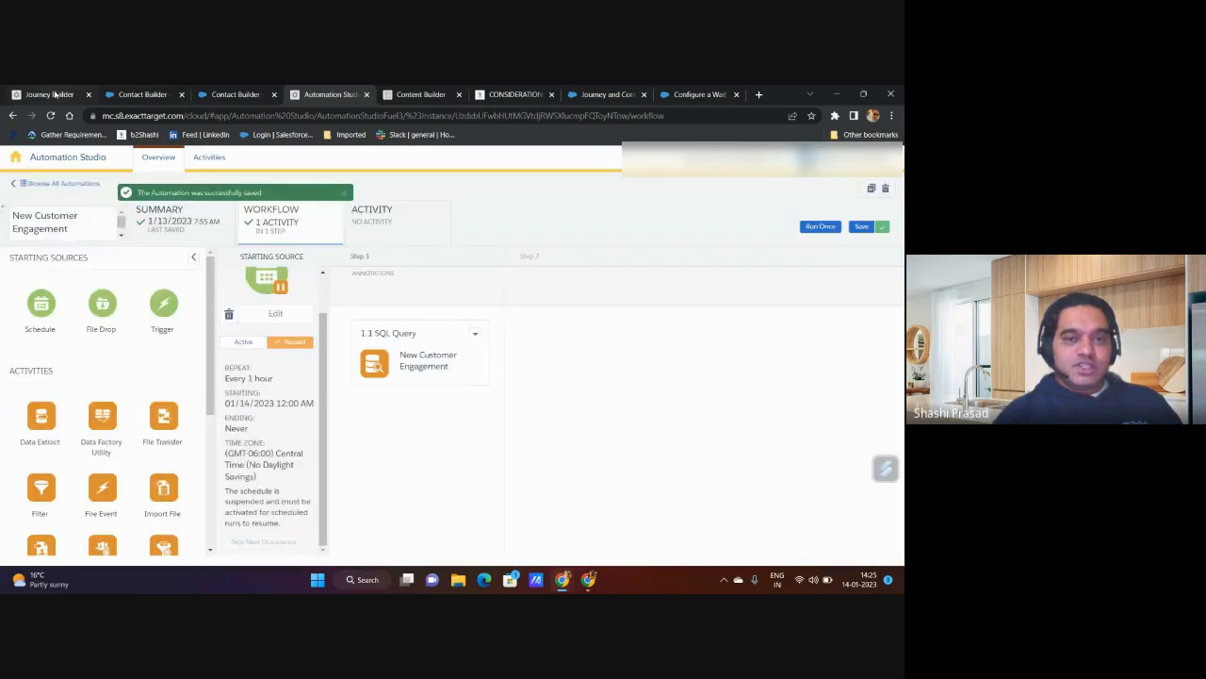
Step: Compare the entry source's contact filter in Journey Builder with the SQL query's FirstName IS NULL condition in Automation Studio
{"action": "left_click", "coordinate": [57, 94]}
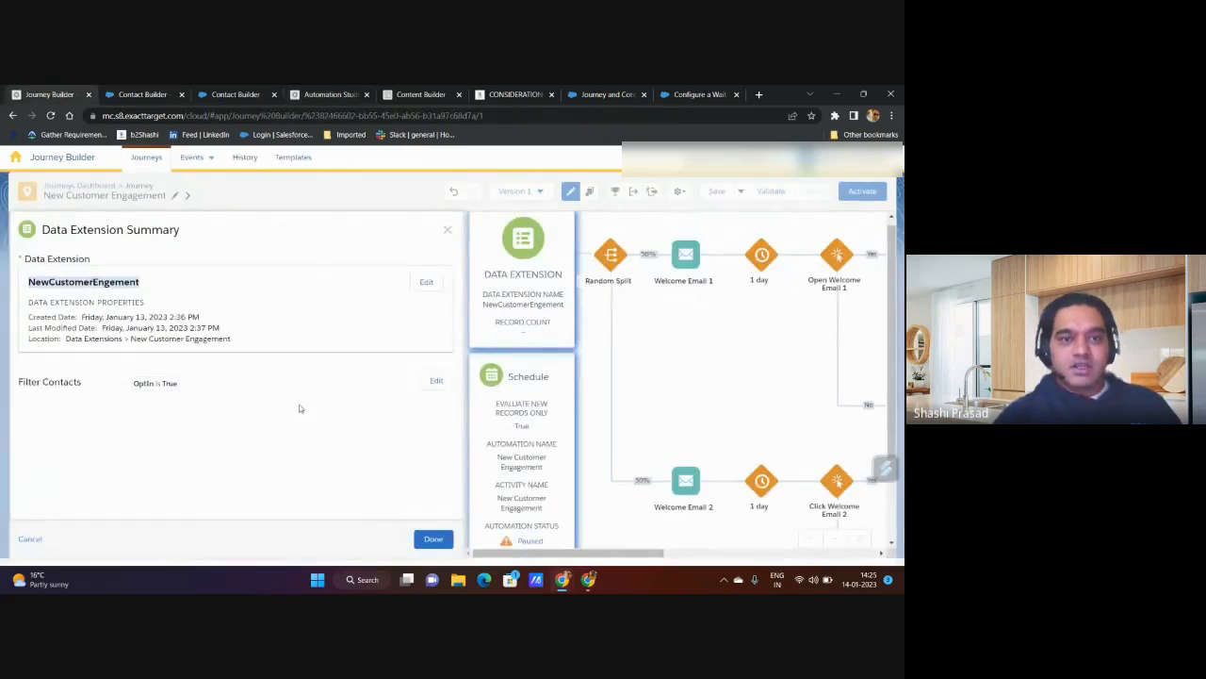
{"action": "left_click", "coordinate": [440, 382]}
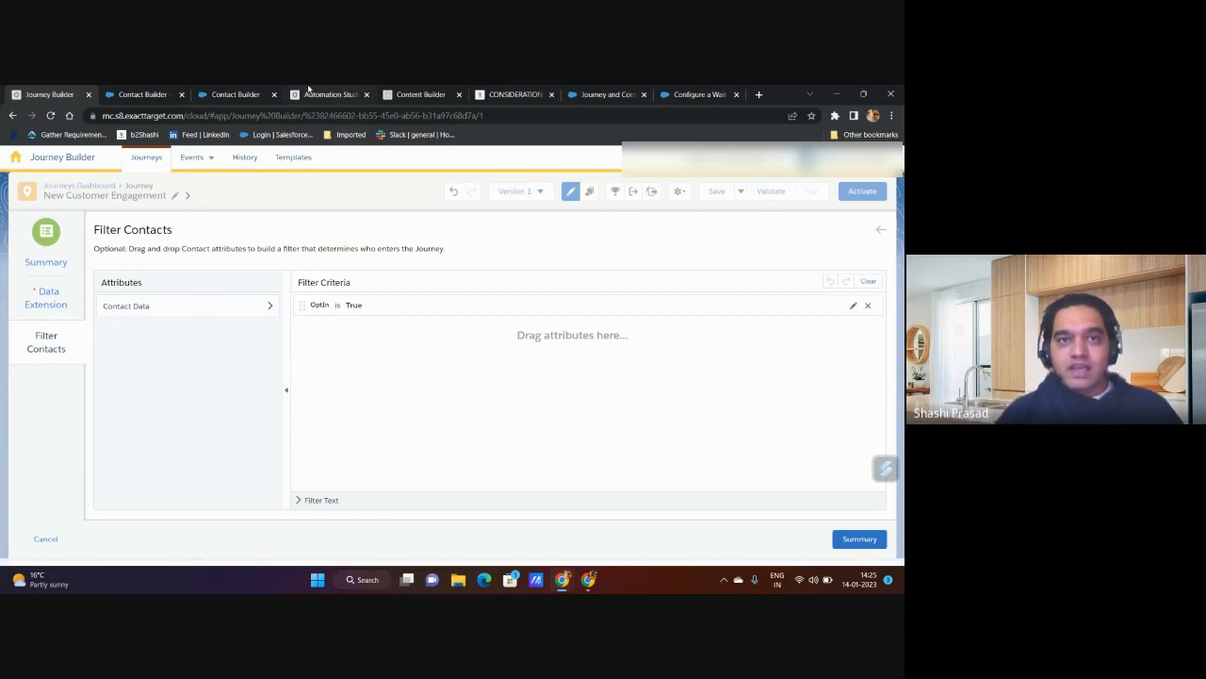
{"action": "left_click", "coordinate": [328, 95]}
{"action": "left_click", "coordinate": [475, 333]}
{"action": "left_click", "coordinate": [492, 366]}
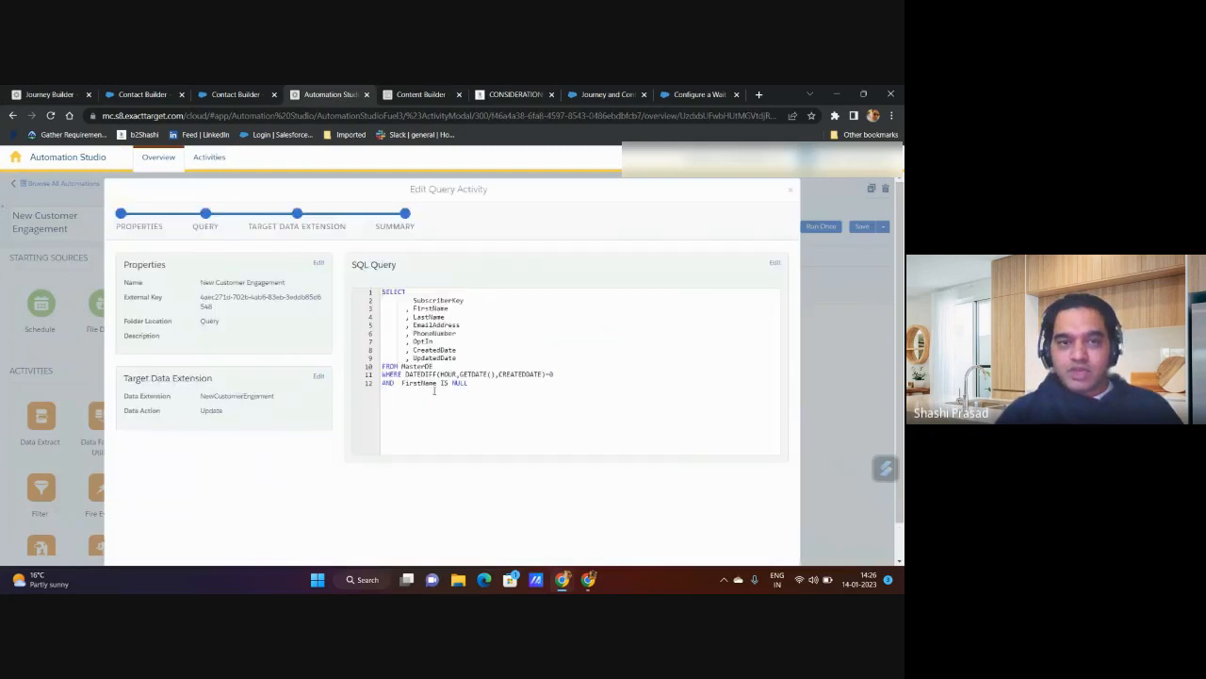
{"action": "double_click", "coordinate": [460, 383]}
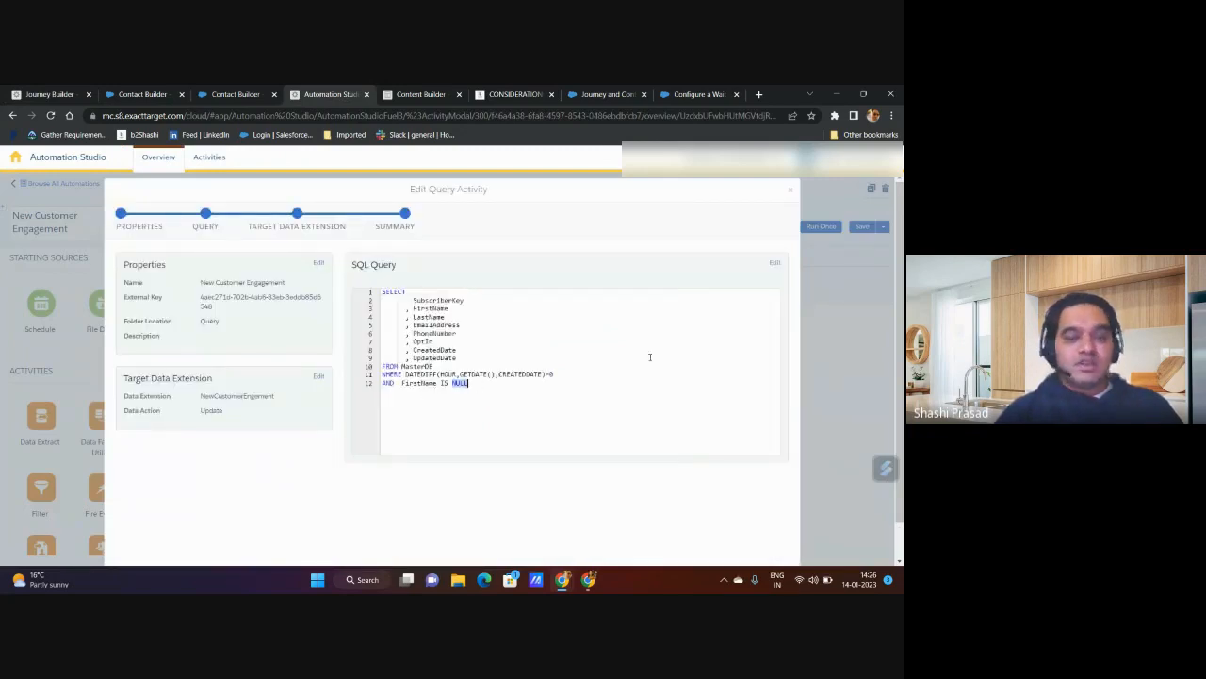
{"action": "left_click", "coordinate": [790, 190]}
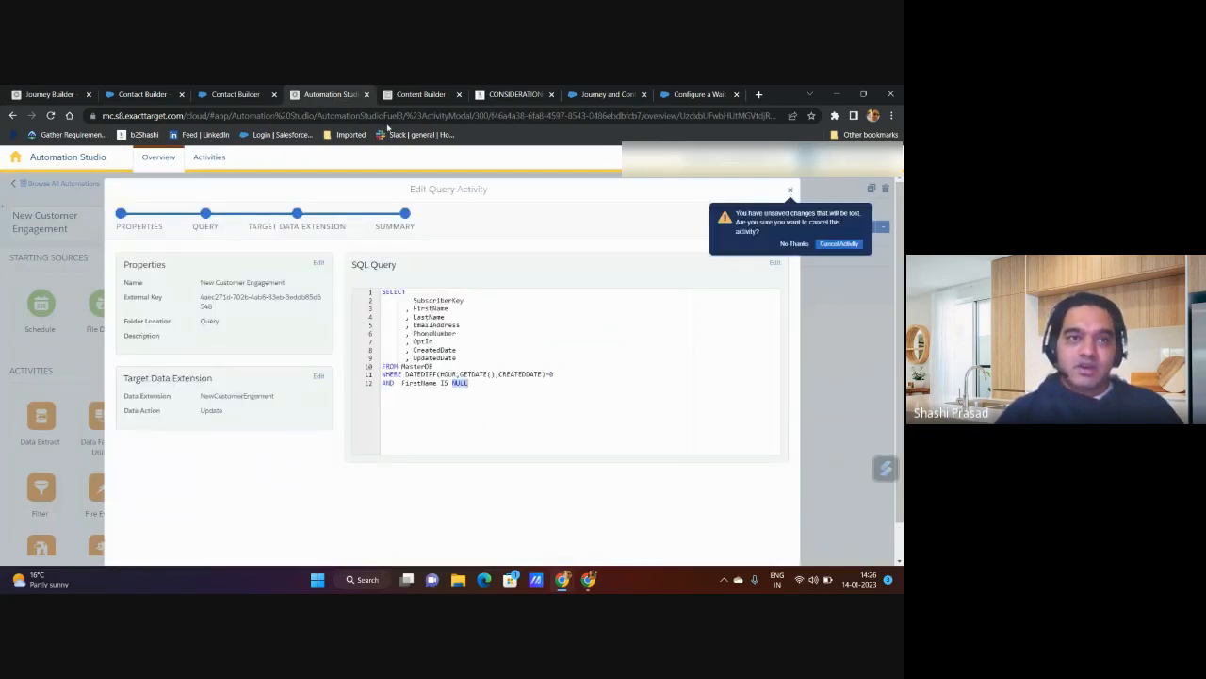
{"action": "left_click", "coordinate": [838, 243]}
Step: Return to the contact filter in Journey Builder and browse Contact Data to the CustomerEngagement attribute group
{"action": "left_click", "coordinate": [15, 91]}
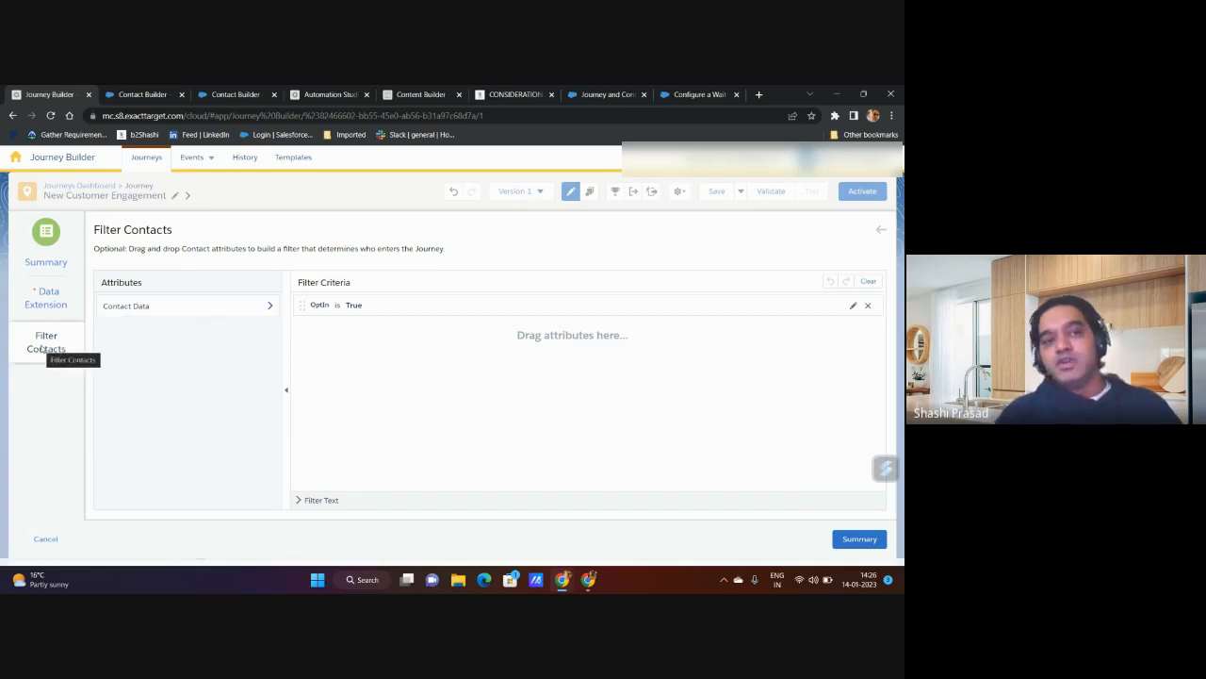
{"action": "left_click", "coordinate": [183, 312]}
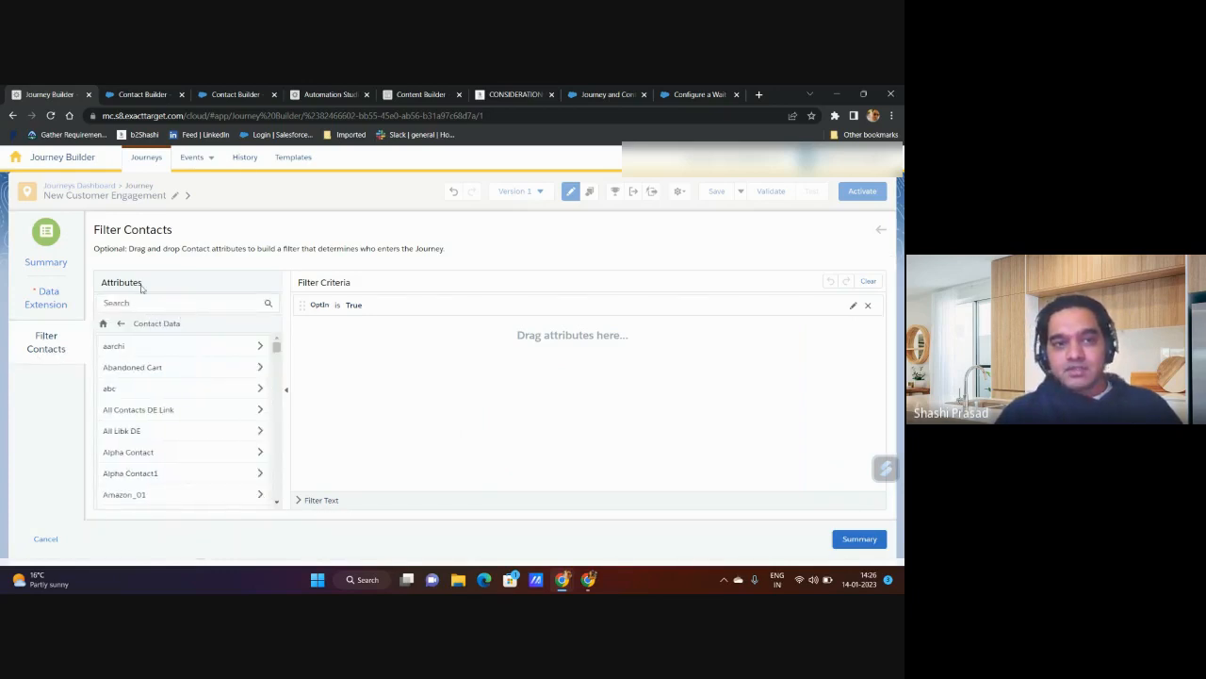
{"action": "scroll", "coordinate": [184, 382], "scroll_direction": "down", "scroll_amount": 5}
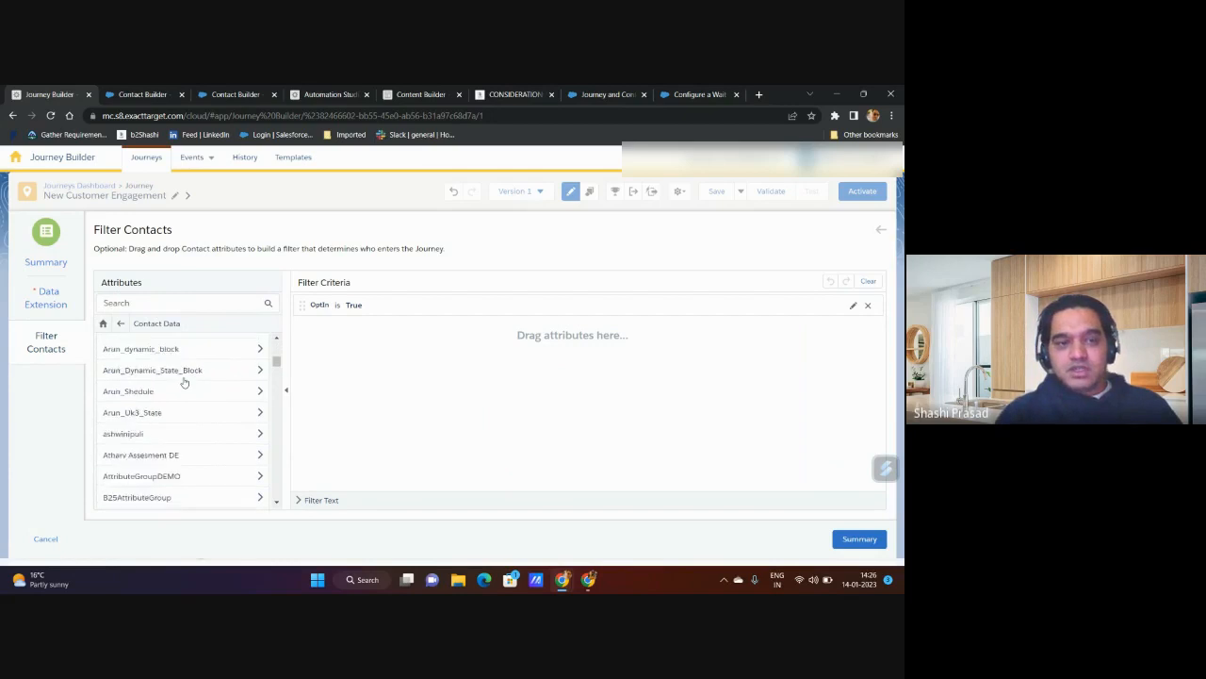
{"action": "scroll", "coordinate": [183, 382], "scroll_direction": "down", "scroll_amount": 5}
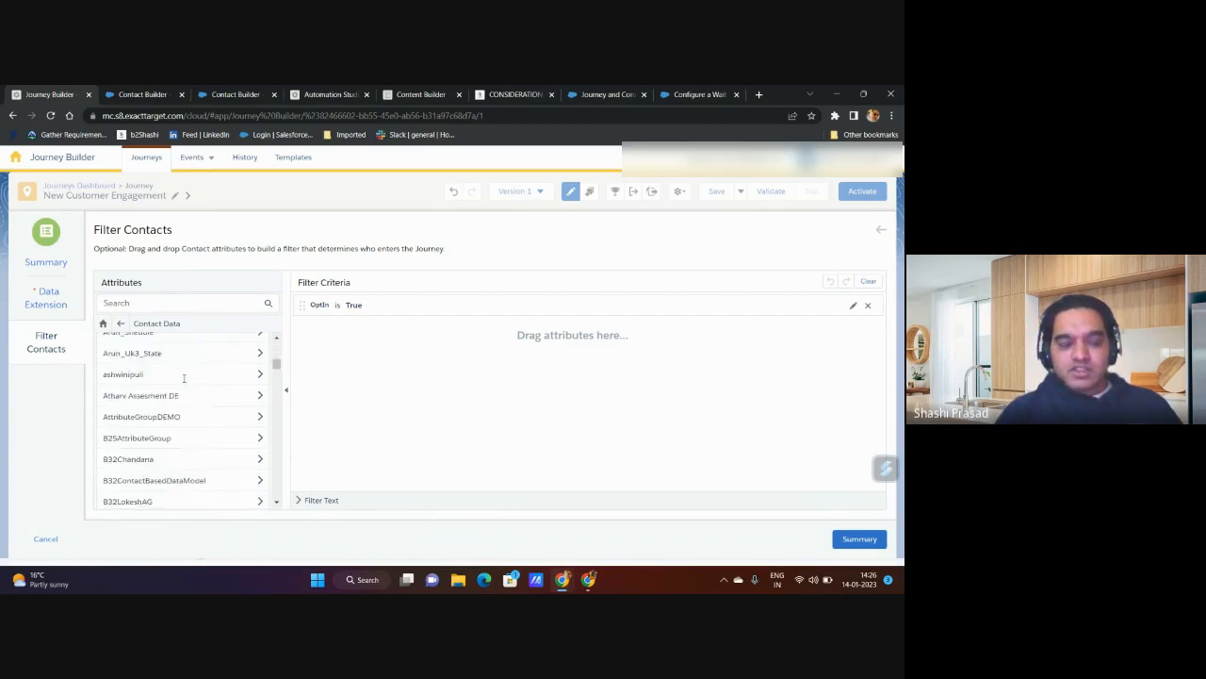
{"action": "scroll", "coordinate": [185, 382], "scroll_direction": "down", "scroll_amount": 5}
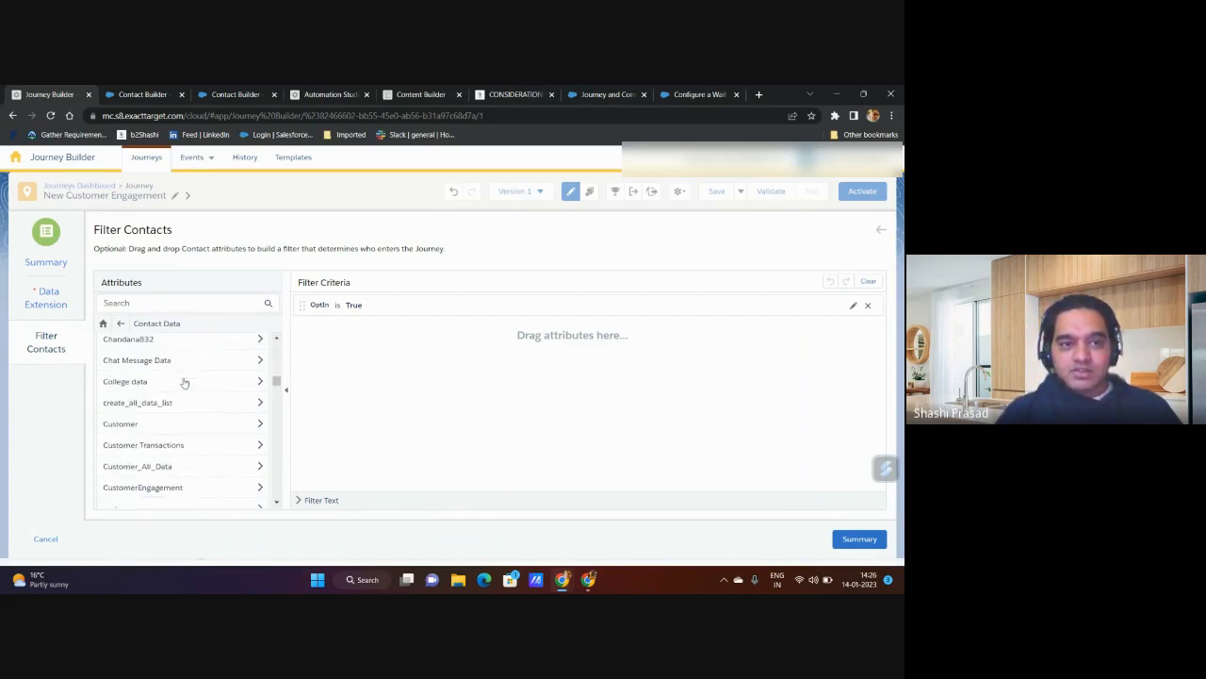
{"action": "scroll", "coordinate": [185, 382], "scroll_direction": "down", "scroll_amount": 3}
{"action": "left_click", "coordinate": [199, 436]}
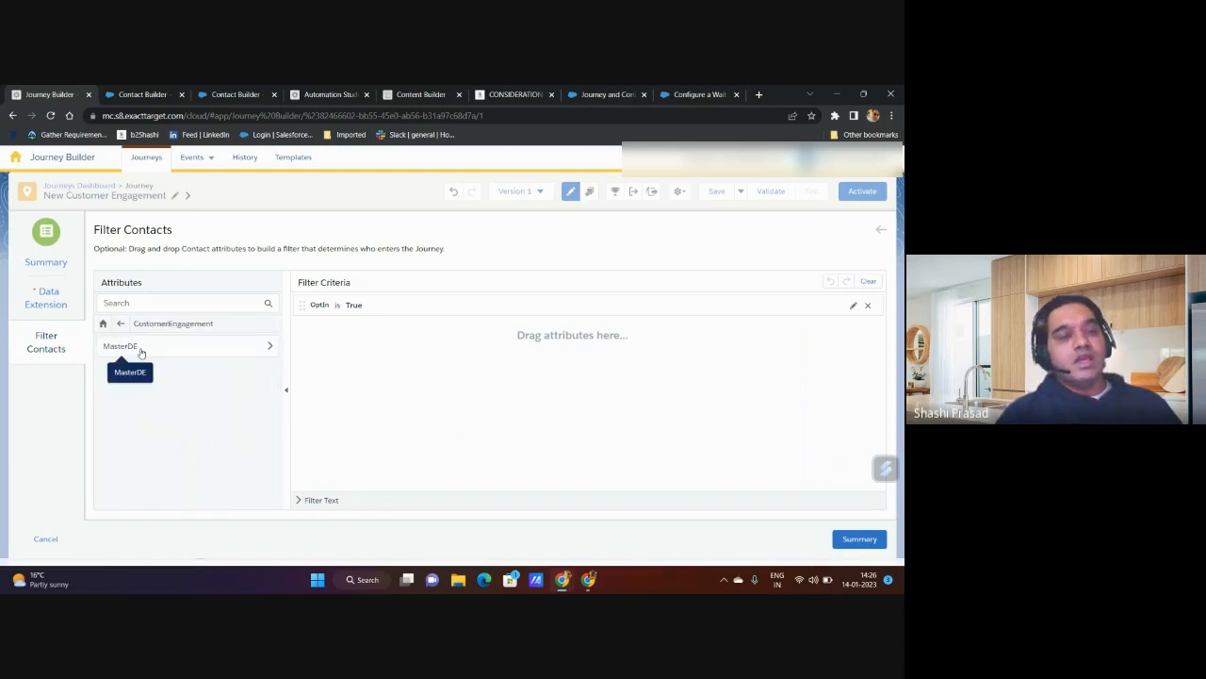
Step: Examine the filter attributes offered by MasterDE and by the NewCustomerEngement data extension nested under it
{"action": "left_click", "coordinate": [141, 353]}
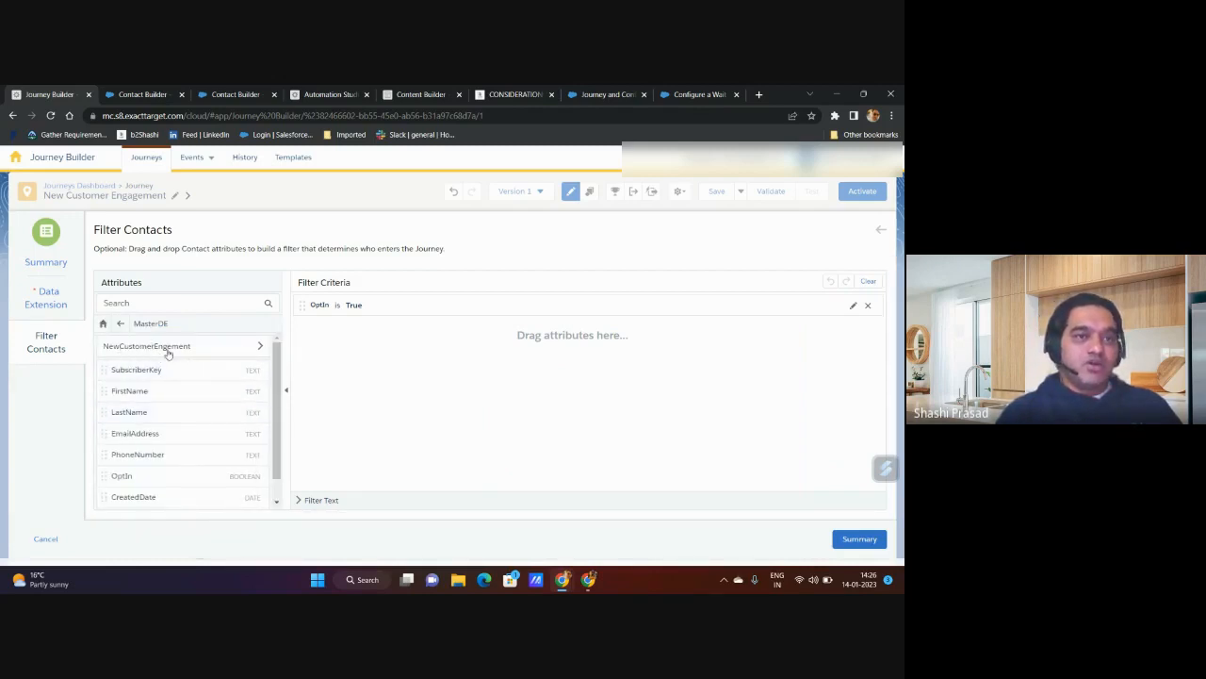
{"action": "left_click", "coordinate": [120, 324]}
{"action": "left_click", "coordinate": [119, 346]}
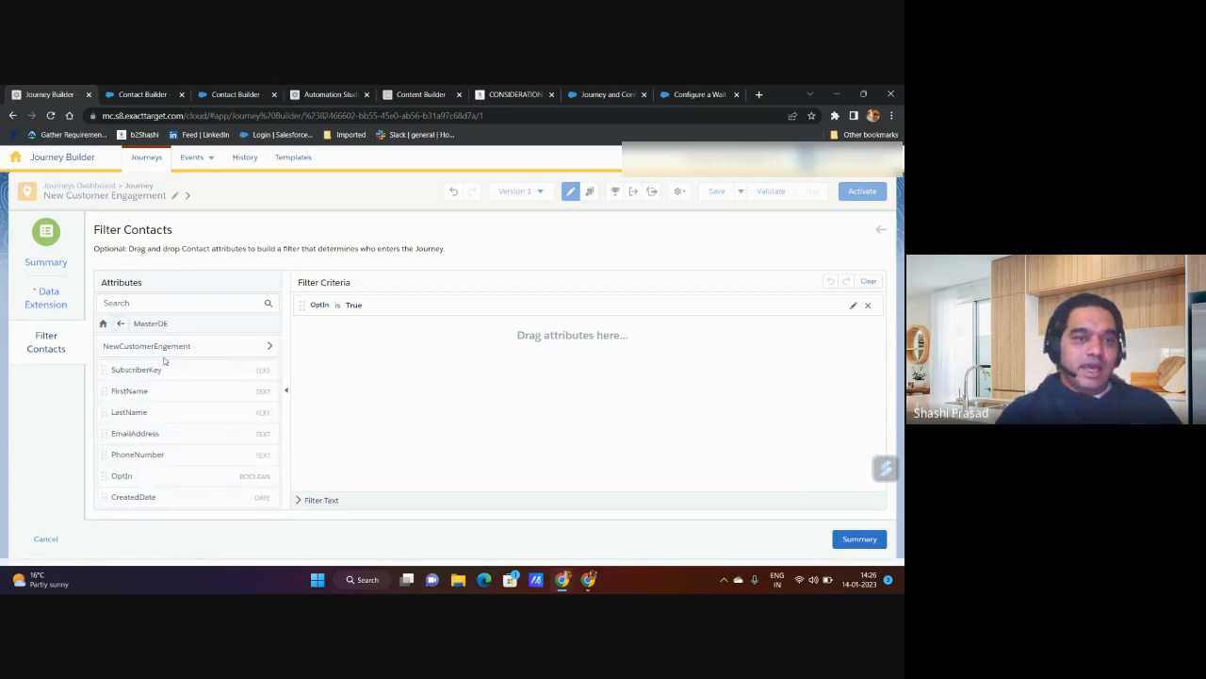
{"action": "scroll", "coordinate": [174, 433], "scroll_direction": "down", "scroll_amount": 1}
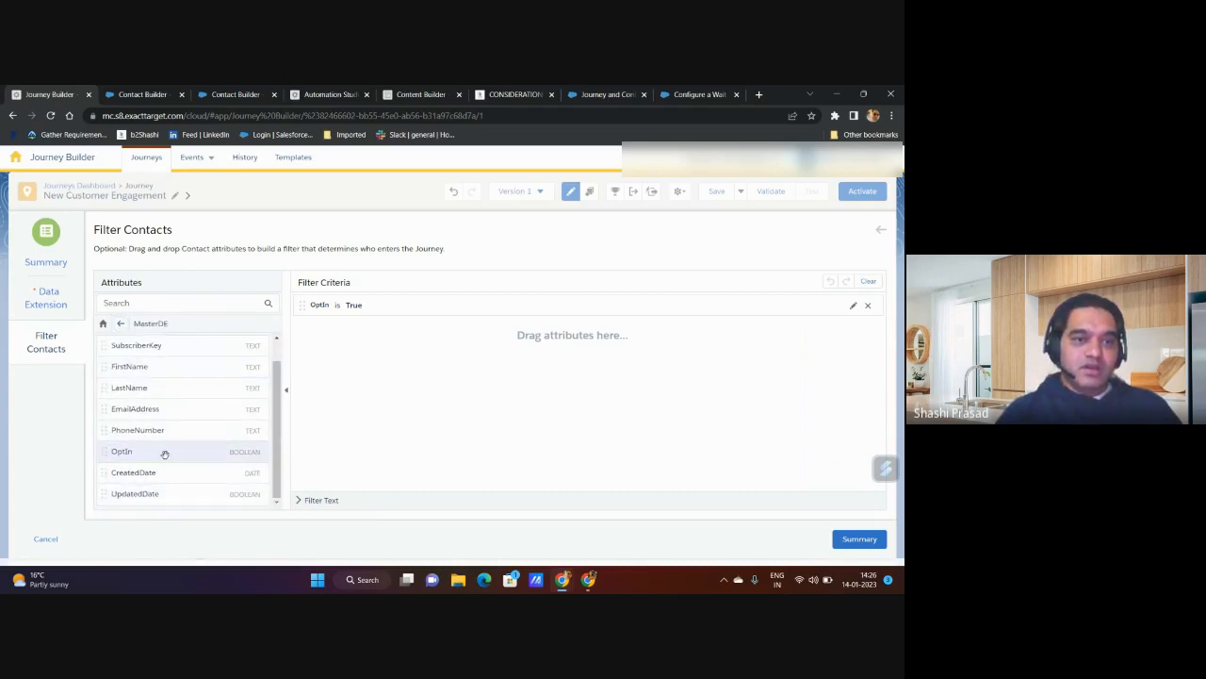
{"action": "scroll", "coordinate": [163, 447], "scroll_direction": "up", "scroll_amount": 1}
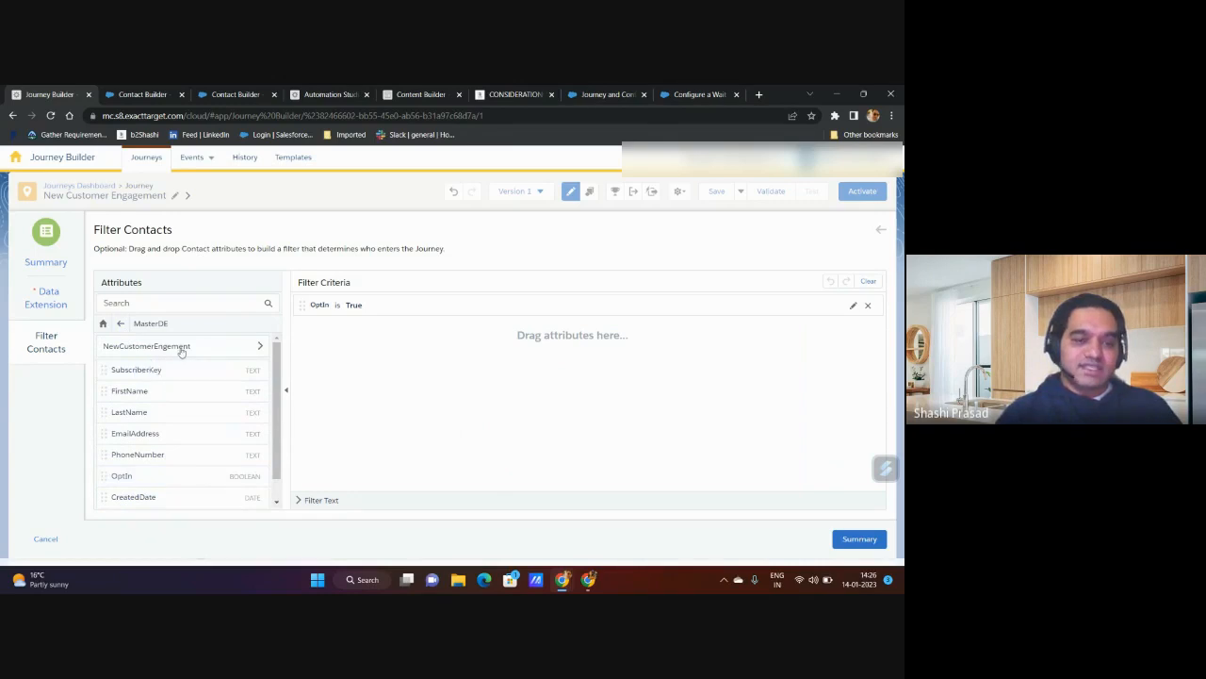
{"action": "left_click", "coordinate": [182, 347]}
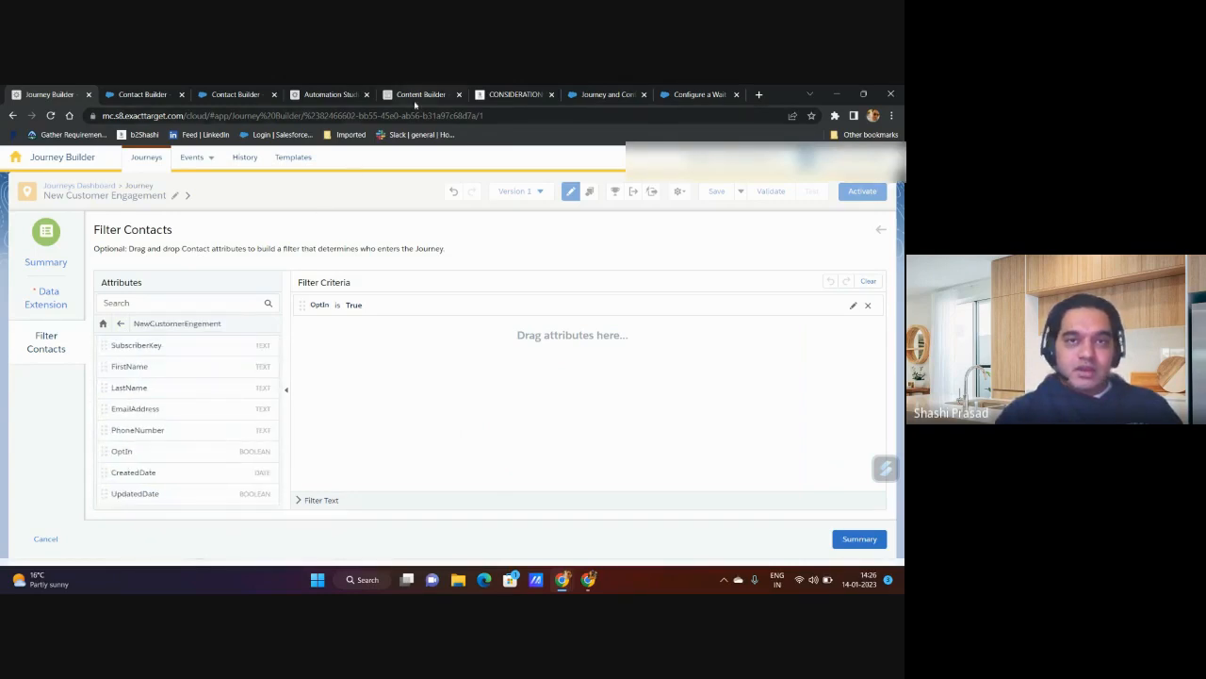
Step: Switch to Contact Builder and open its Data Designer in a duplicate browser tab
{"action": "left_click", "coordinate": [142, 93]}
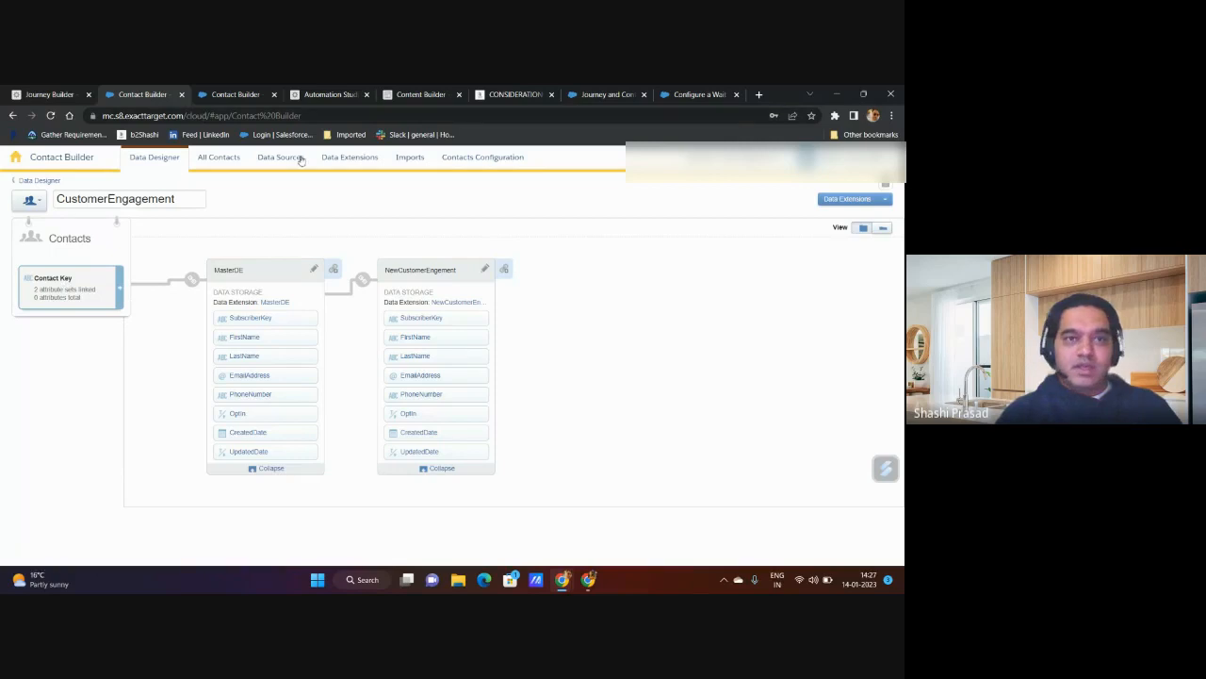
{"action": "right_click", "coordinate": [139, 90]}
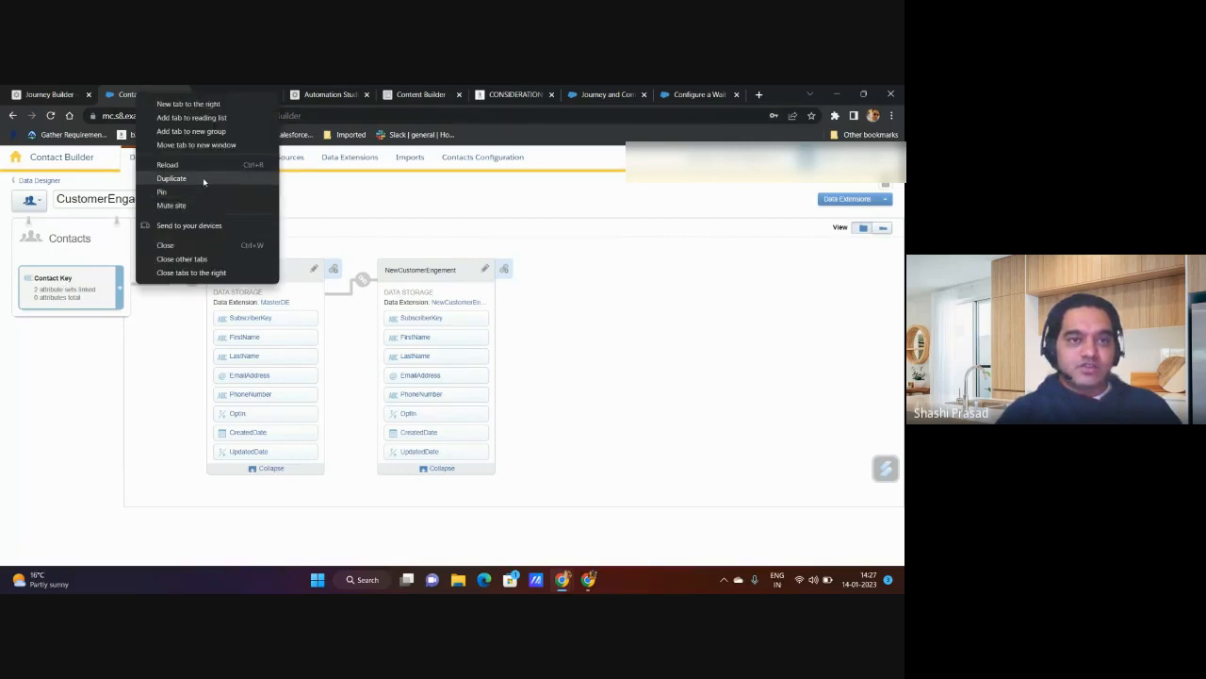
{"action": "left_click", "coordinate": [203, 178]}
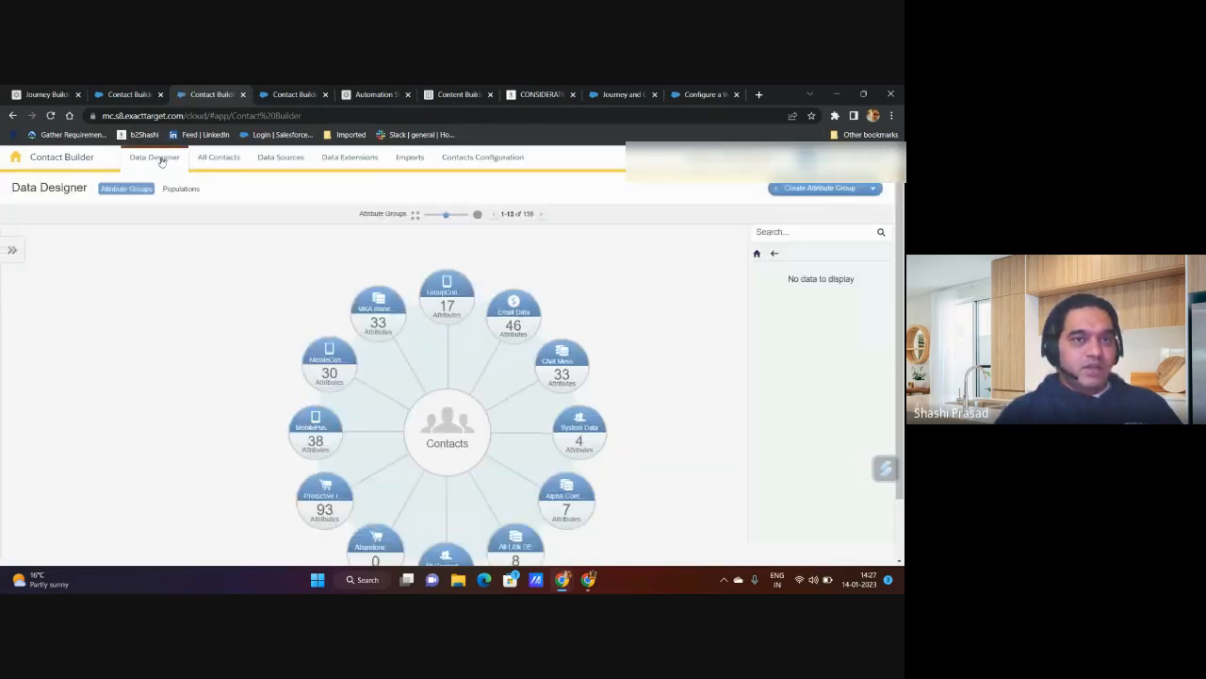
Step: Create a new attribute group named EngagementWitNewCustomer with the people icon
{"action": "left_click", "coordinate": [820, 187]}
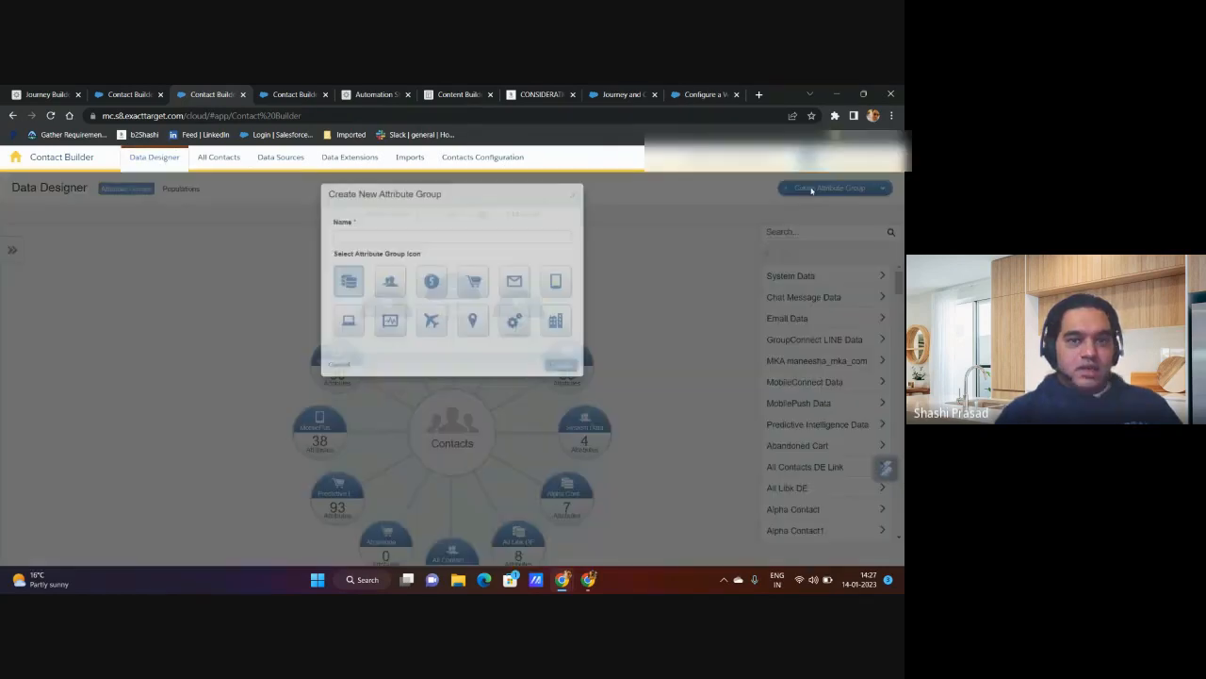
{"action": "left_click", "coordinate": [389, 241]}
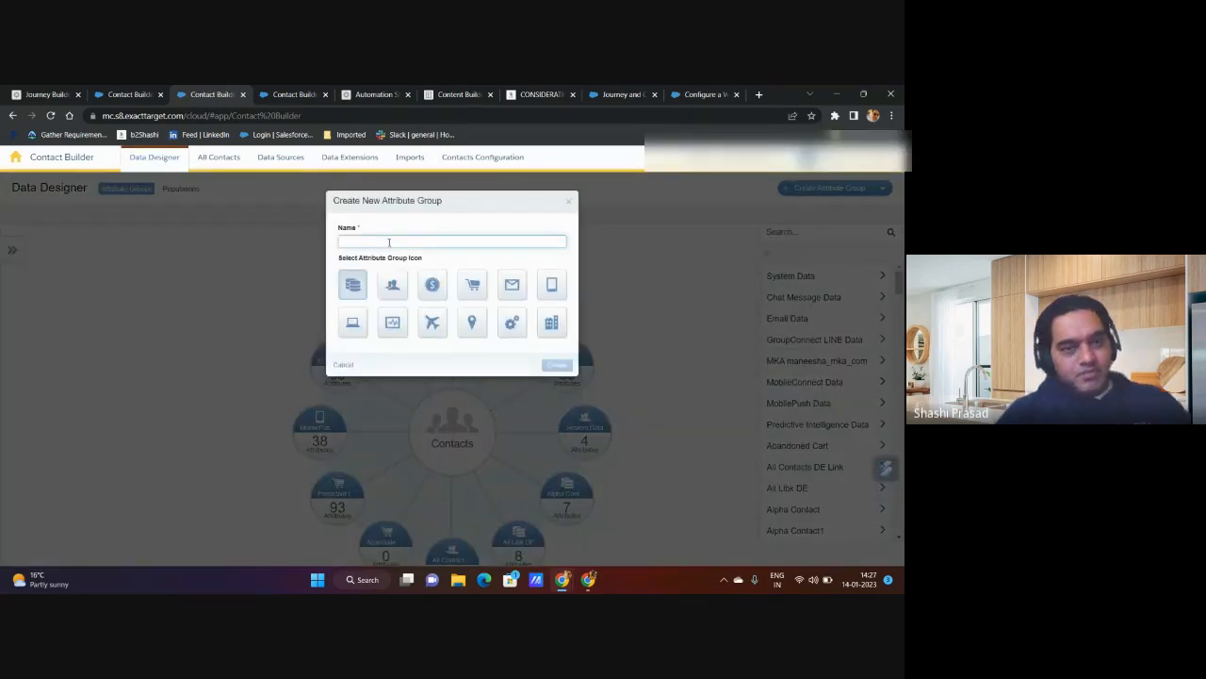
{"action": "type", "text": "Al"}
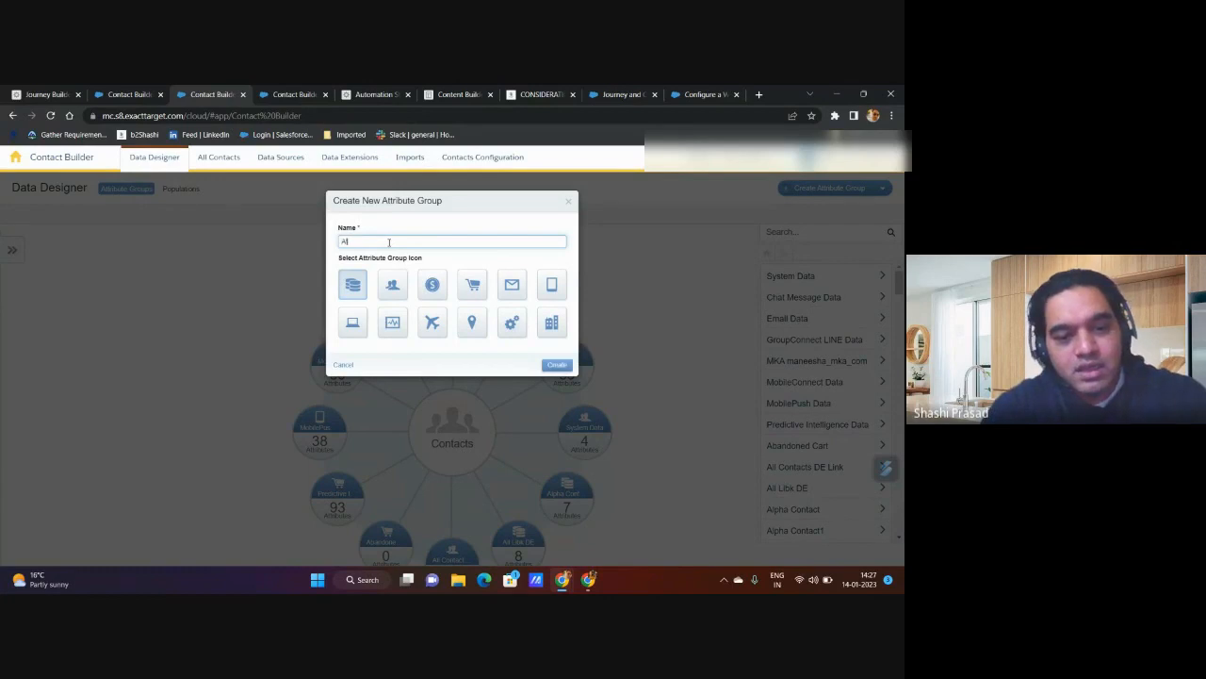
{"action": "type", "text": "tributeGroup-1"}
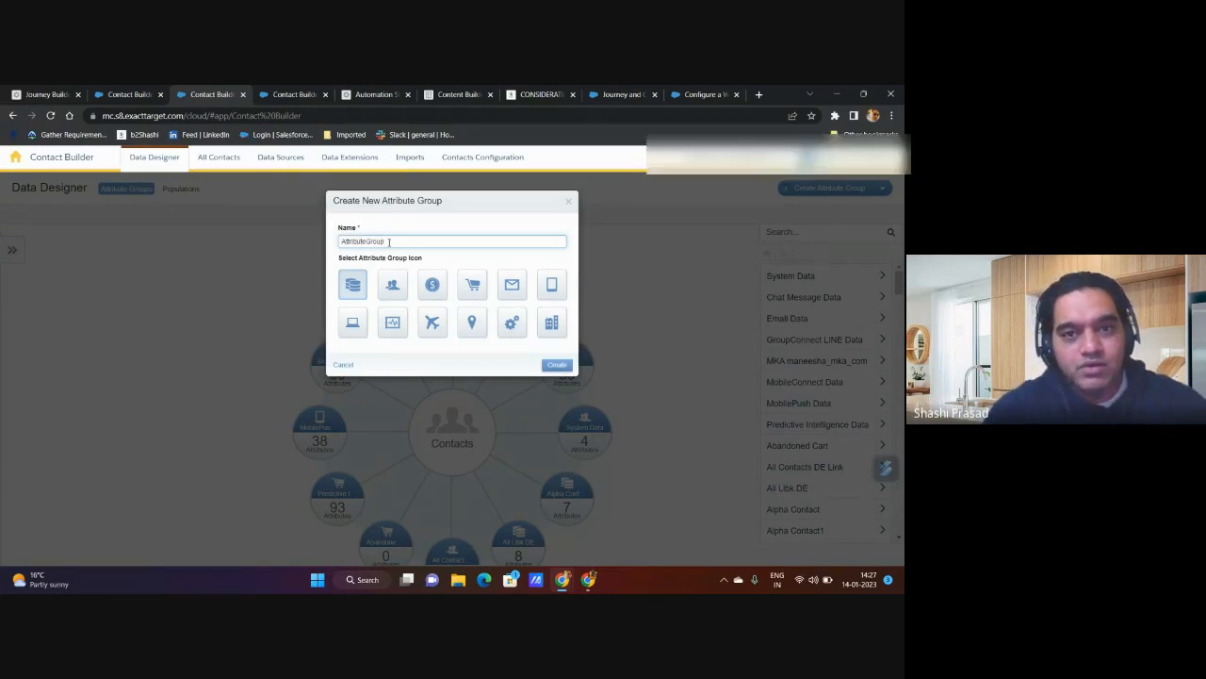
{"action": "key", "text": "BackSpace"}
{"action": "key", "text": "BackSpace"}
{"action": "key", "text": "BackSpace"}
{"action": "key", "text": "BackSpace"}
{"action": "key", "text": "BackSpace"}
{"action": "key", "text": "BackSpace"}
{"action": "key", "text": "BackSpace"}
{"action": "key", "text": "BackSpace"}
{"action": "key", "text": "BackSpace"}
{"action": "key", "text": "BackSpace"}
{"action": "key", "text": "BackSpace"}
{"action": "key", "text": "BackSpace"}
{"action": "key", "text": "BackSpace"}
{"action": "key", "text": "BackSpace"}
{"action": "key", "text": "BackSpace"}
{"action": "key", "text": "BackSpace"}
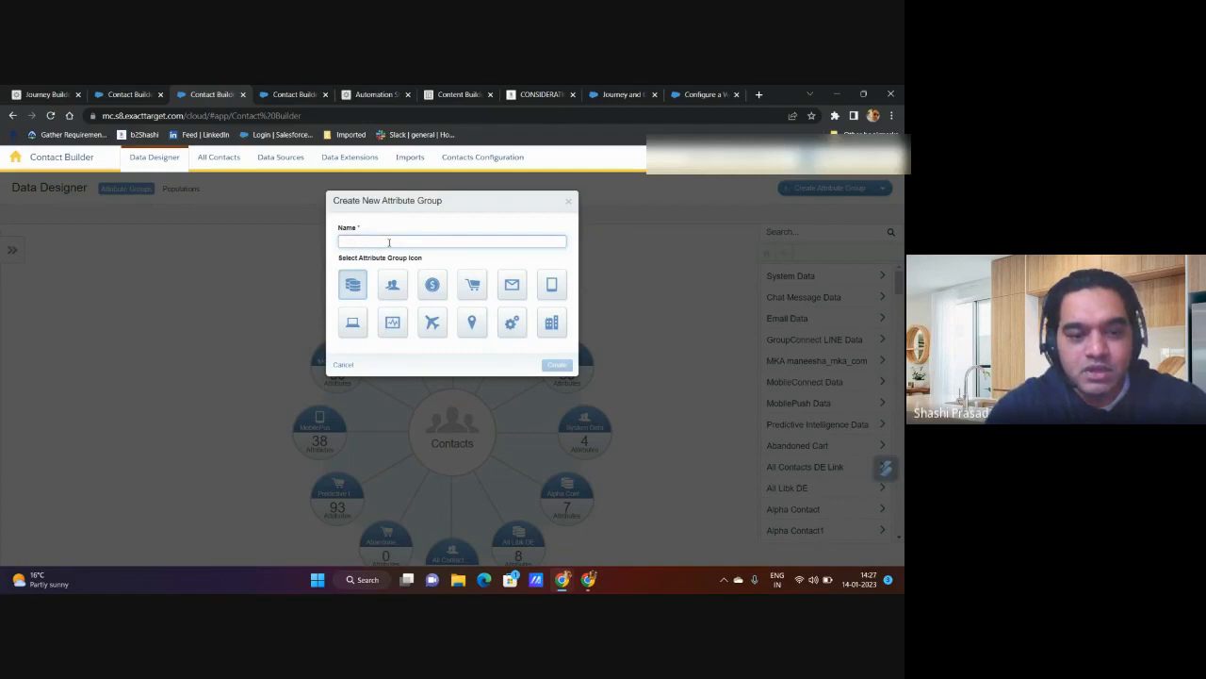
{"action": "type", "text": "ENgagementWithNewCustomer"}
{"action": "left_click", "coordinate": [391, 283]}
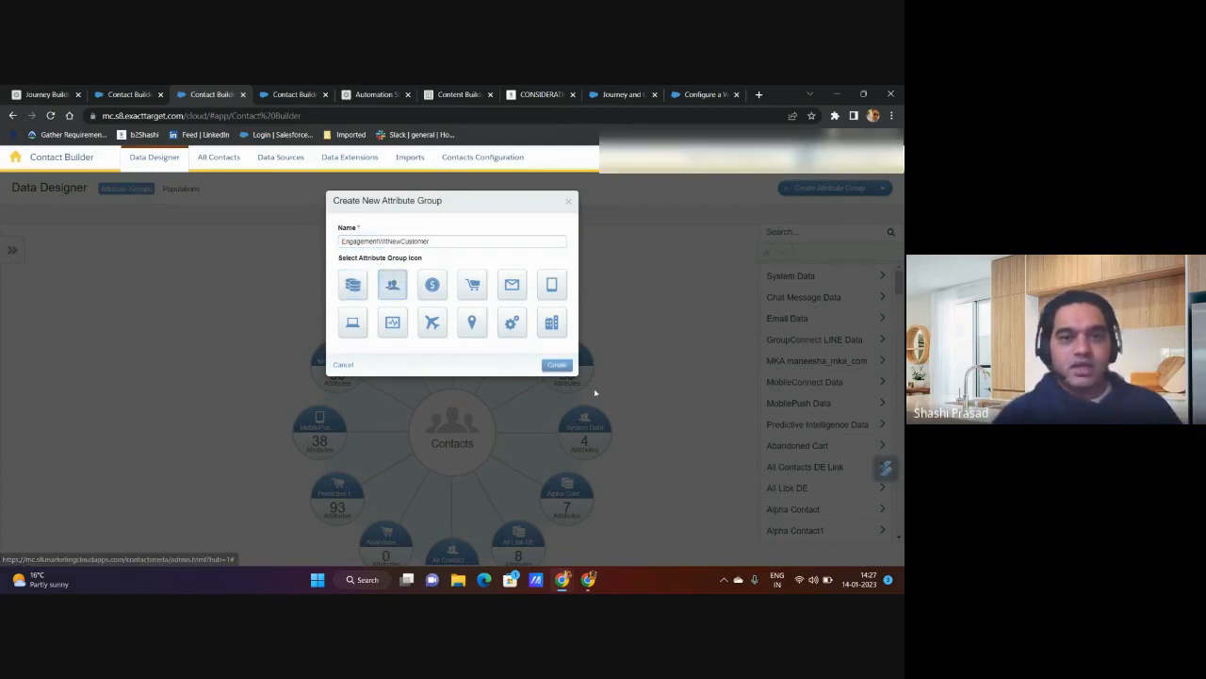
{"action": "left_click", "coordinate": [557, 368]}
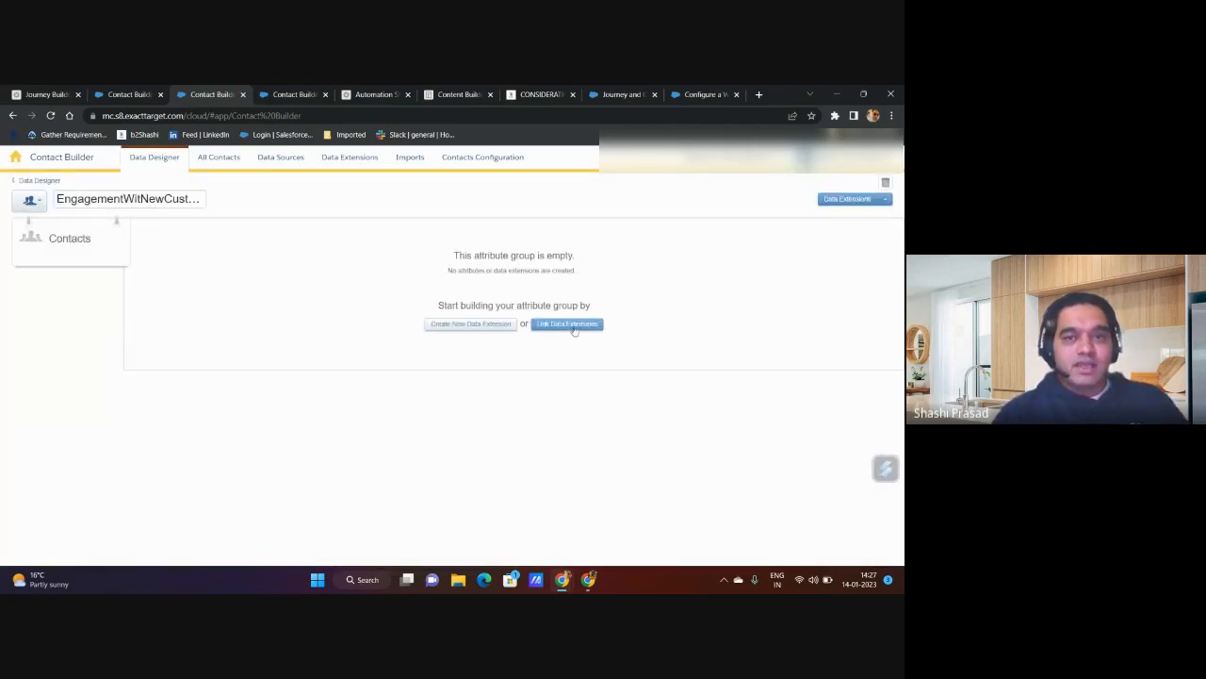
{"action": "left_click", "coordinate": [477, 326]}
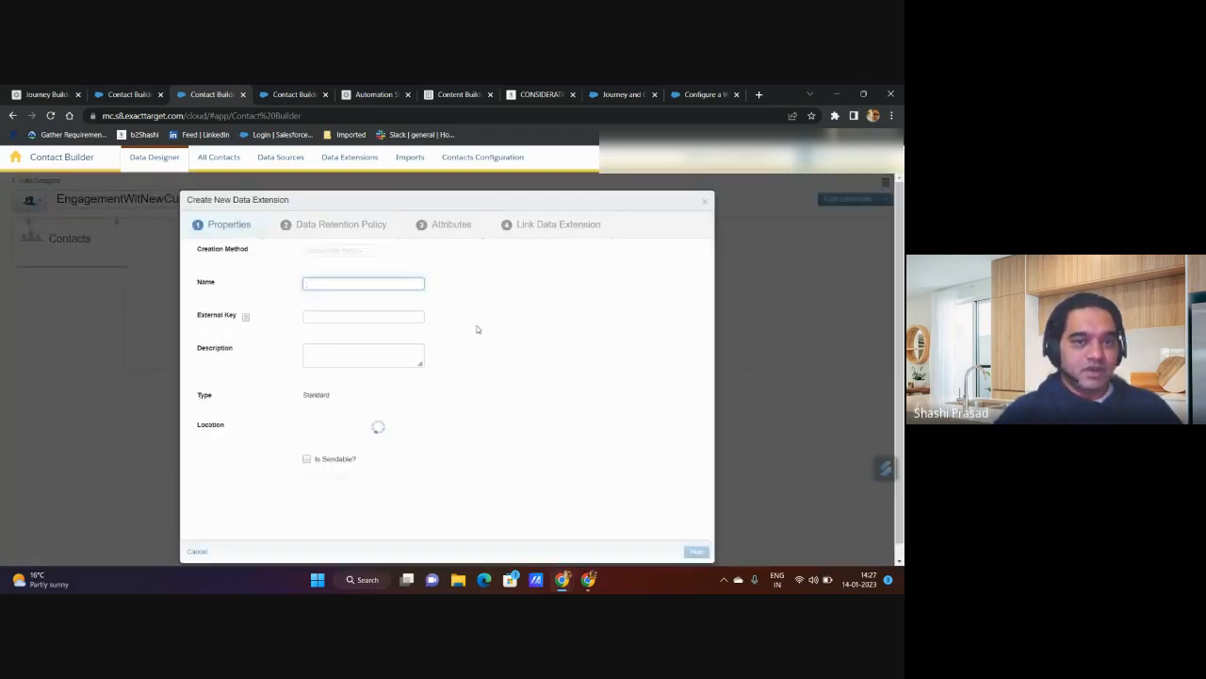
{"action": "left_click", "coordinate": [348, 283]}
{"action": "left_click", "coordinate": [584, 366]}
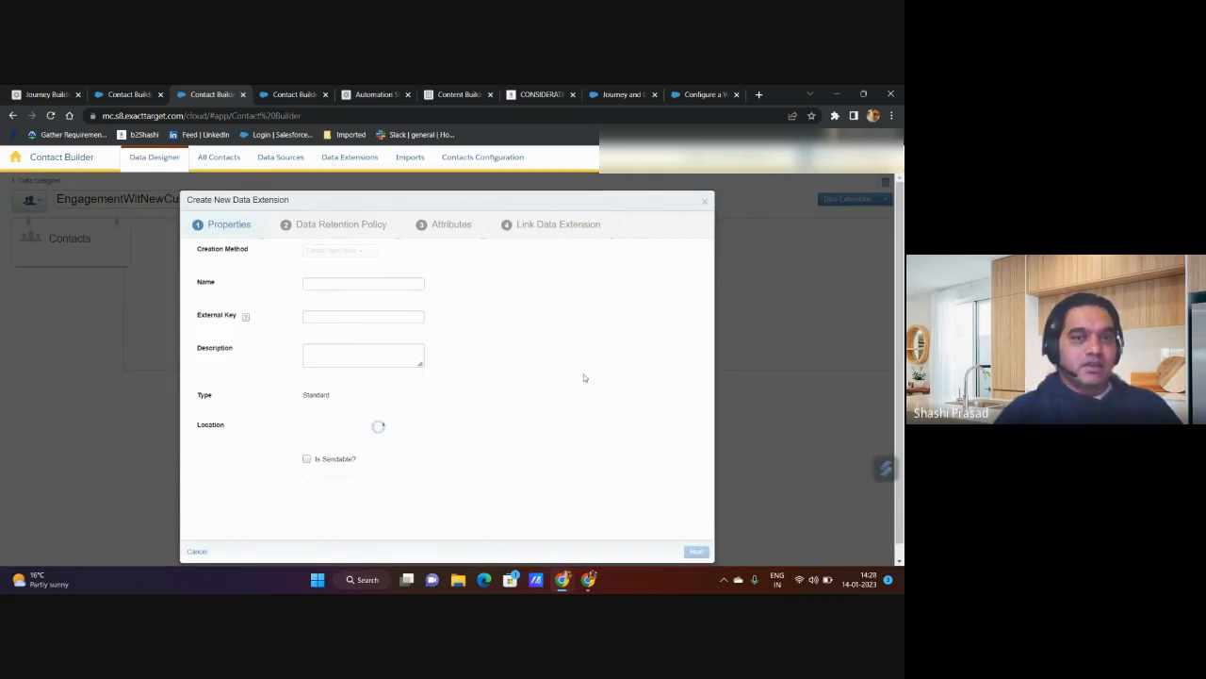
{"action": "scroll", "coordinate": [584, 378], "scroll_direction": "down", "scroll_amount": 2}
{"action": "left_click", "coordinate": [197, 536]}
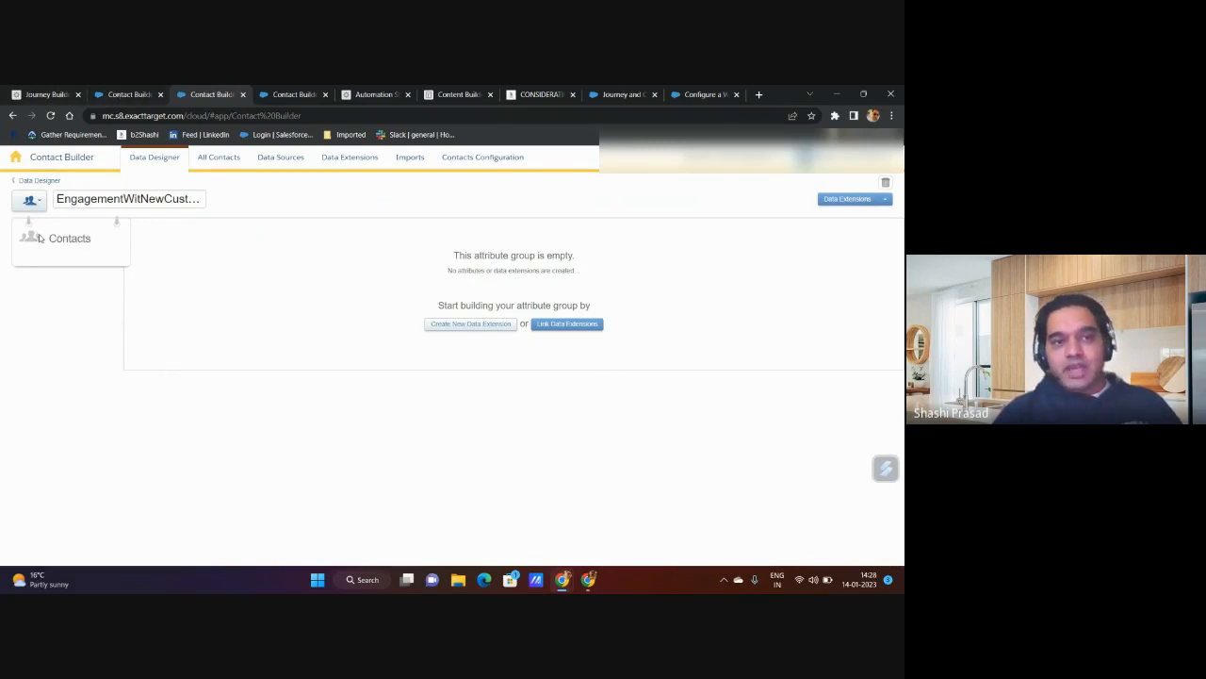
Step: Start linking an existing data extension to the attribute group, choosing MasterDE from the New Customer Engagement folder under Data Extensions
{"action": "left_click", "coordinate": [588, 325]}
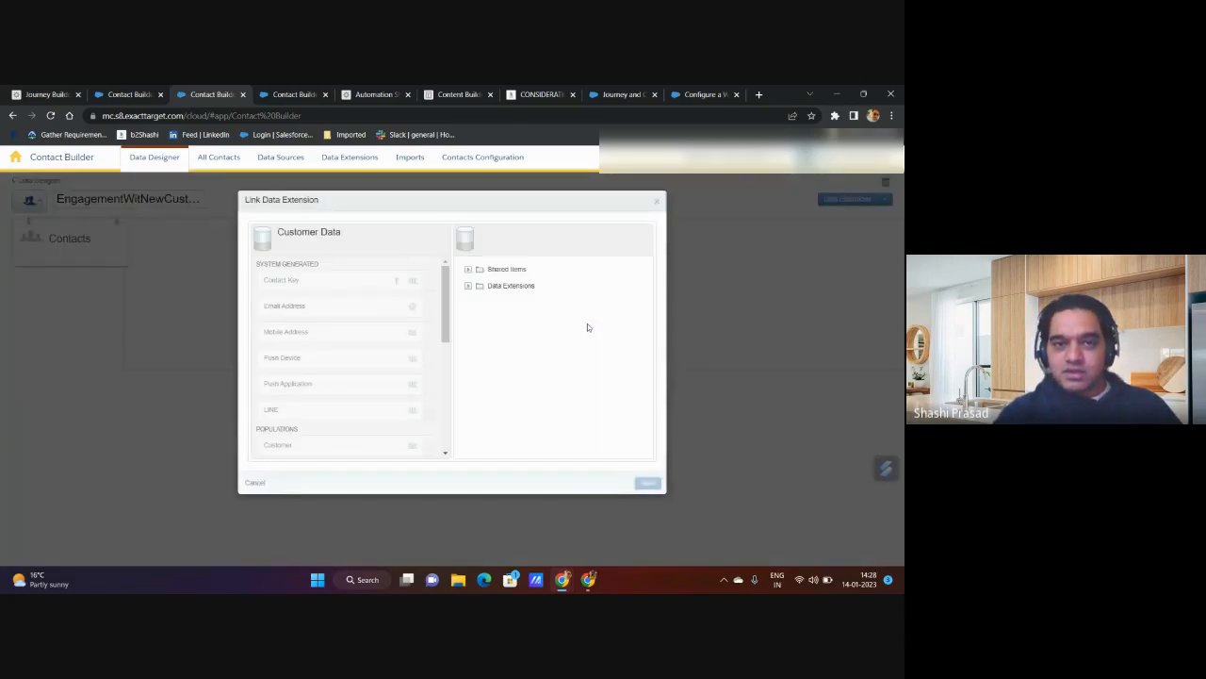
{"action": "left_click", "coordinate": [472, 288]}
{"action": "scroll", "coordinate": [525, 339], "scroll_direction": "down", "scroll_amount": 1}
{"action": "scroll", "coordinate": [525, 339], "scroll_direction": "down", "scroll_amount": 5}
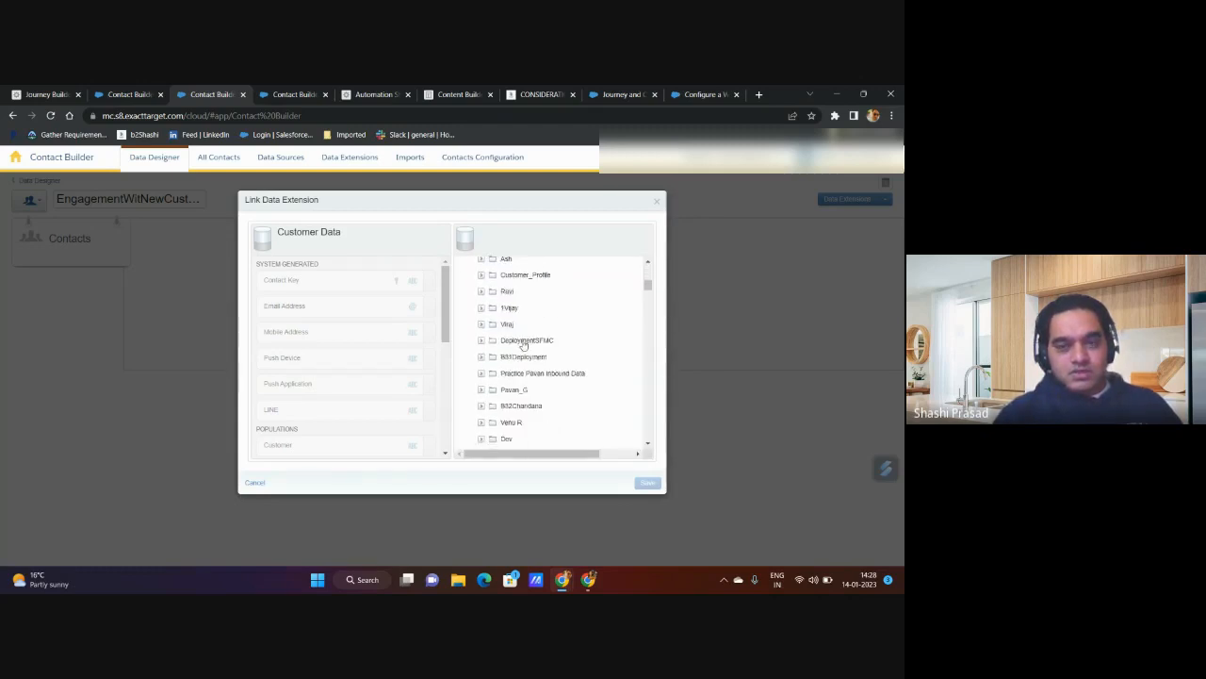
{"action": "scroll", "coordinate": [525, 345], "scroll_direction": "down", "scroll_amount": 8}
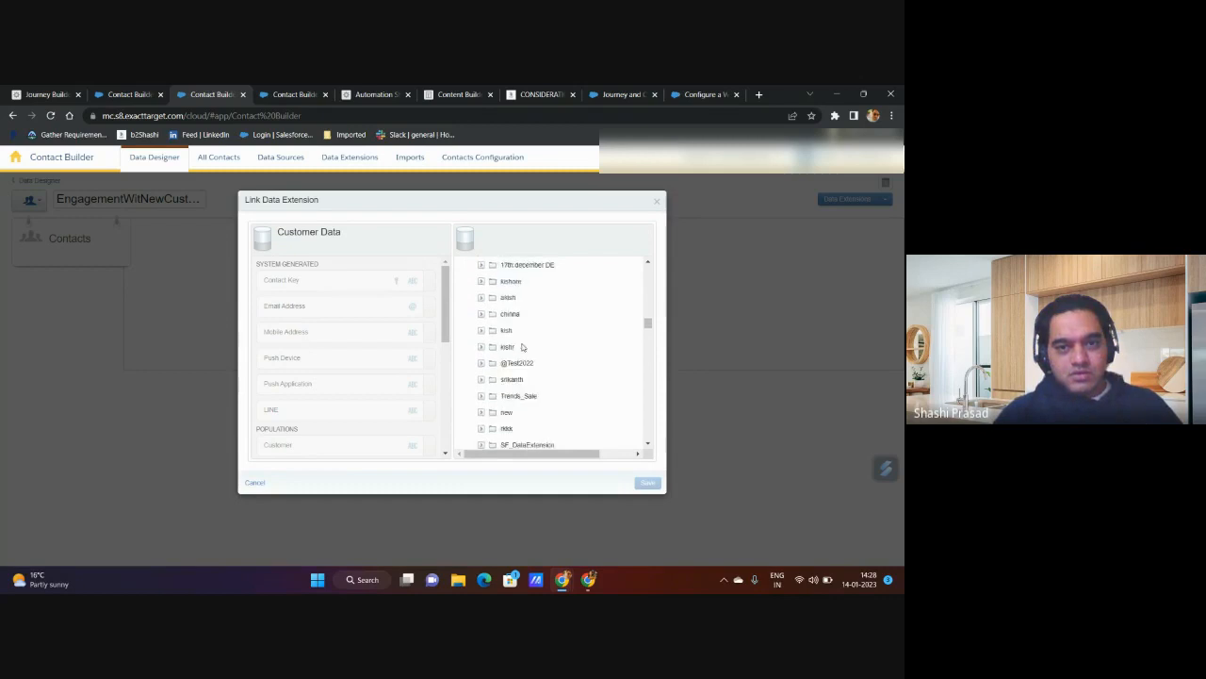
{"action": "scroll", "coordinate": [522, 348], "scroll_direction": "down", "scroll_amount": 8}
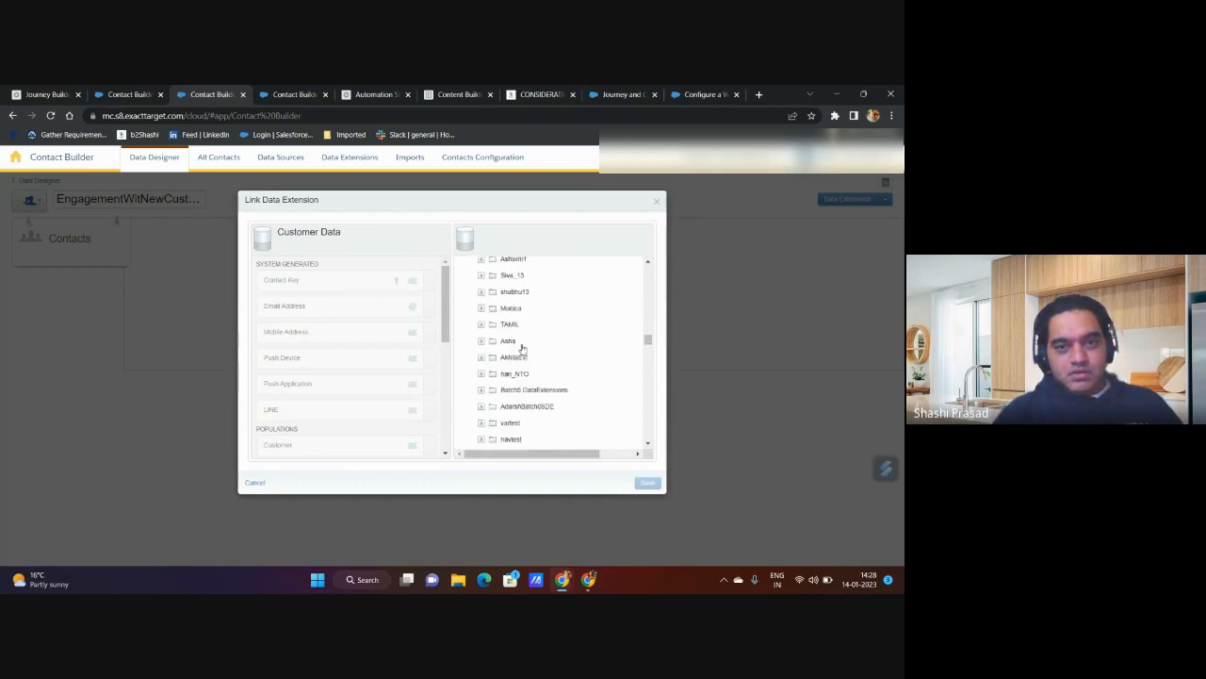
{"action": "scroll", "coordinate": [522, 348], "scroll_direction": "down", "scroll_amount": 2}
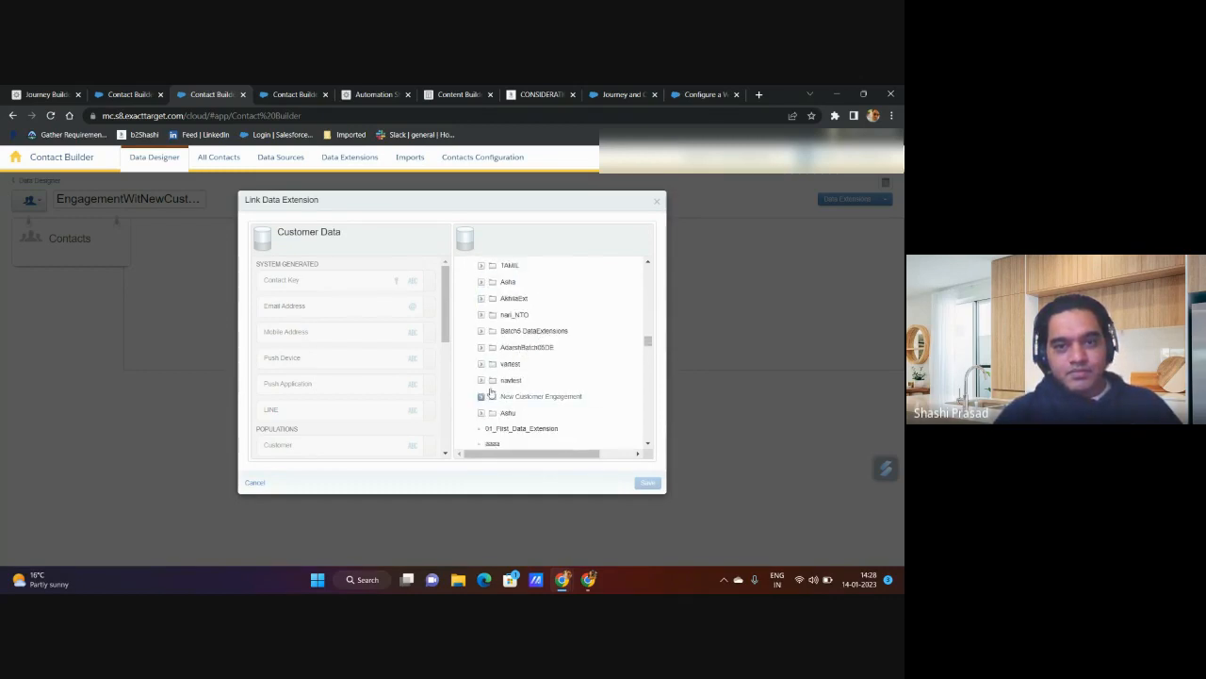
{"action": "left_click", "coordinate": [523, 398]}
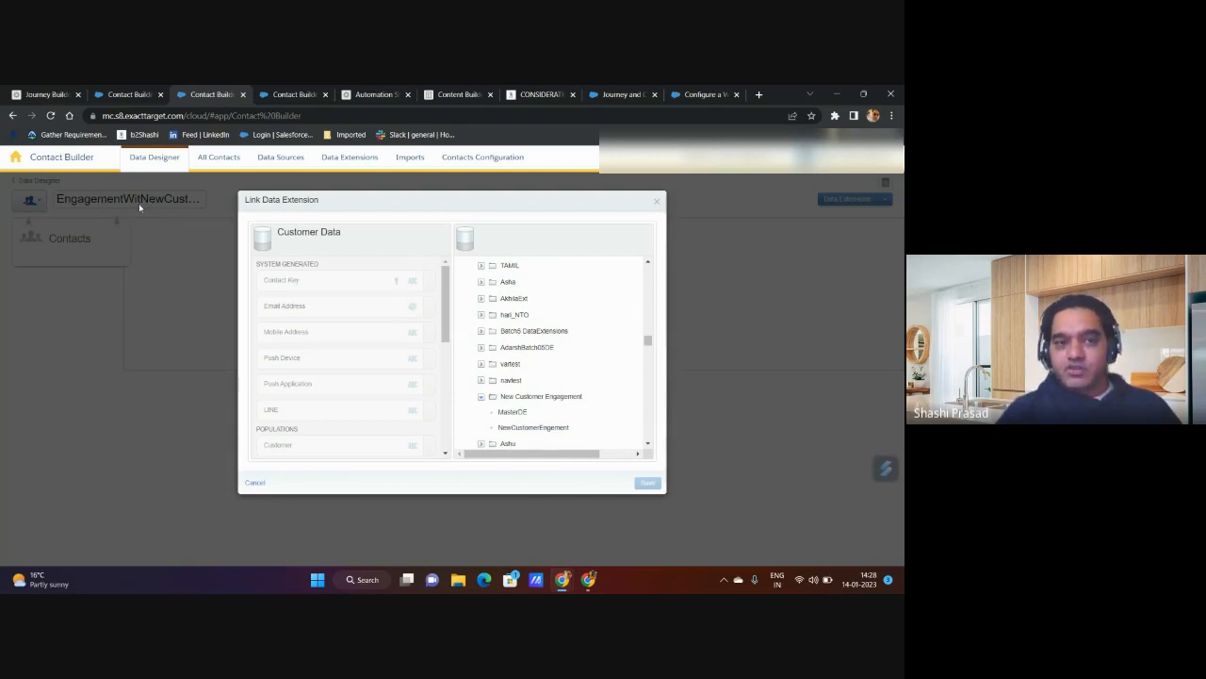
{"action": "left_click", "coordinate": [513, 413]}
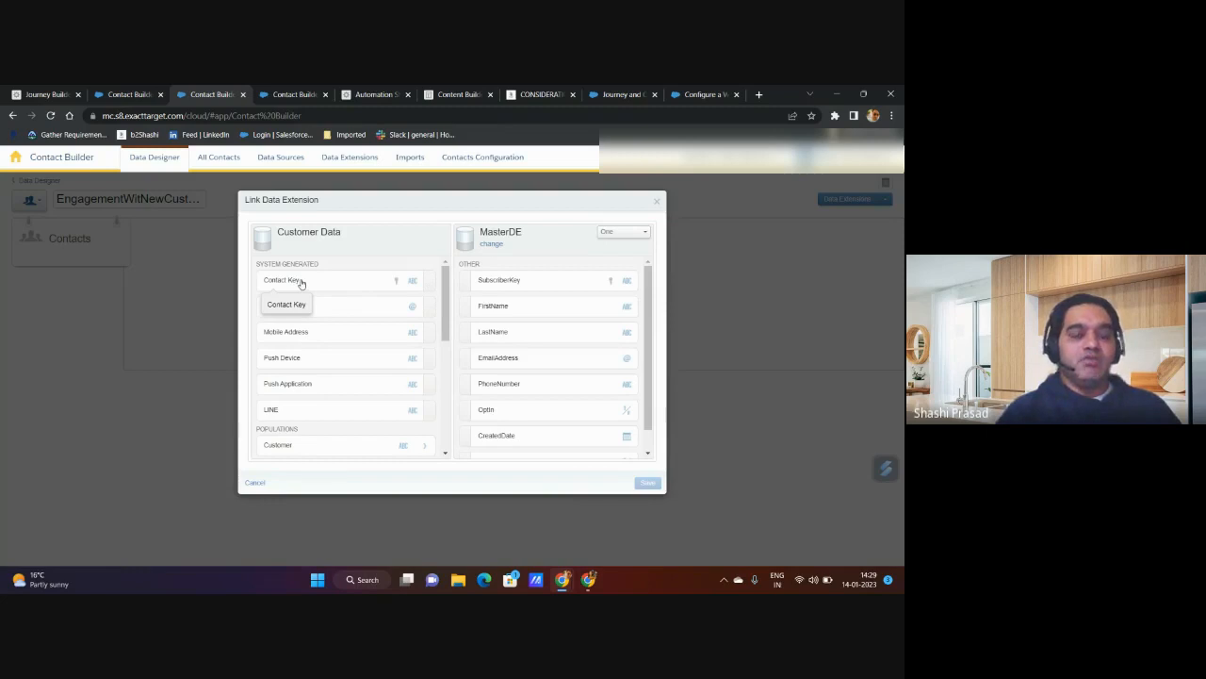
Step: Link Contact Key in Customer Data to SubscriberKey in MasterDE with cardinality One, then save and confirm the data model change
{"action": "left_click", "coordinate": [435, 281]}
{"action": "left_click", "coordinate": [475, 312]}
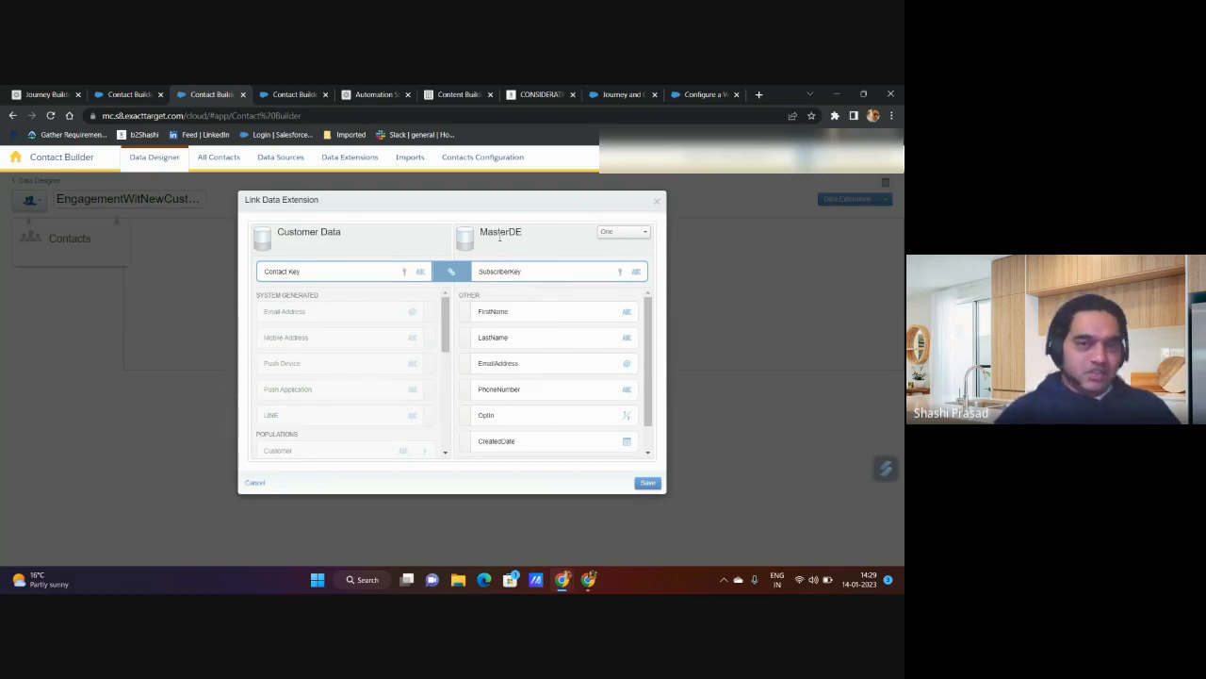
{"action": "left_click", "coordinate": [614, 233]}
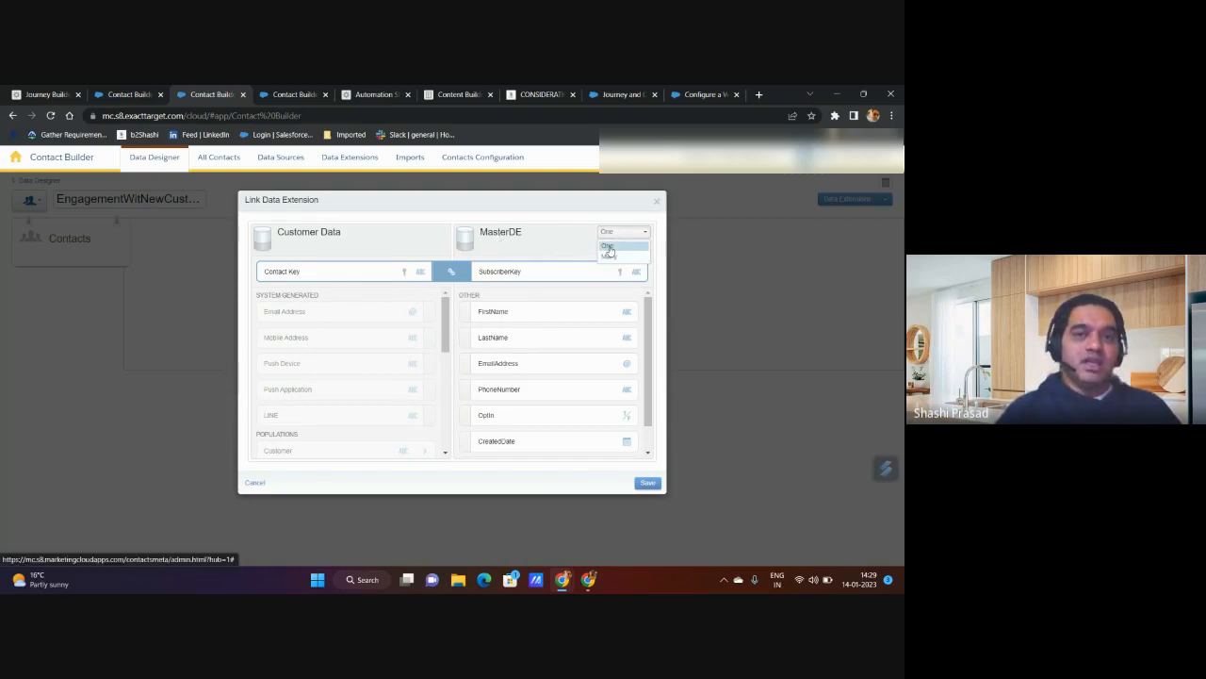
{"action": "left_click", "coordinate": [609, 248]}
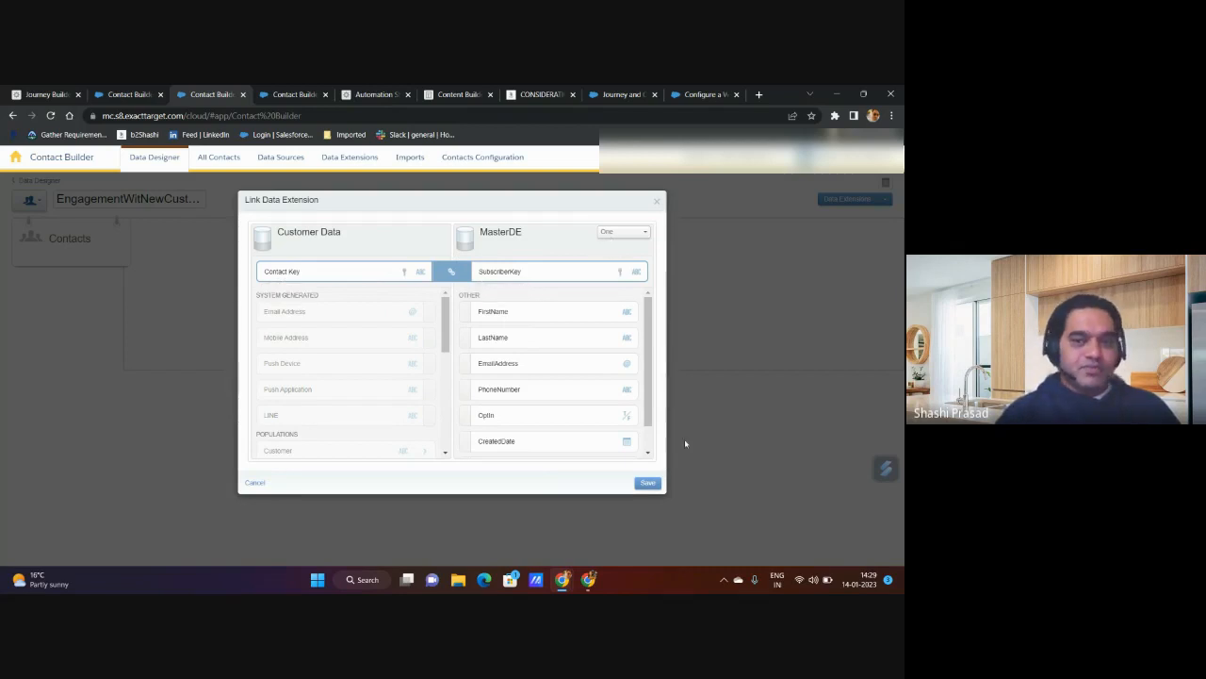
{"action": "left_click", "coordinate": [650, 483]}
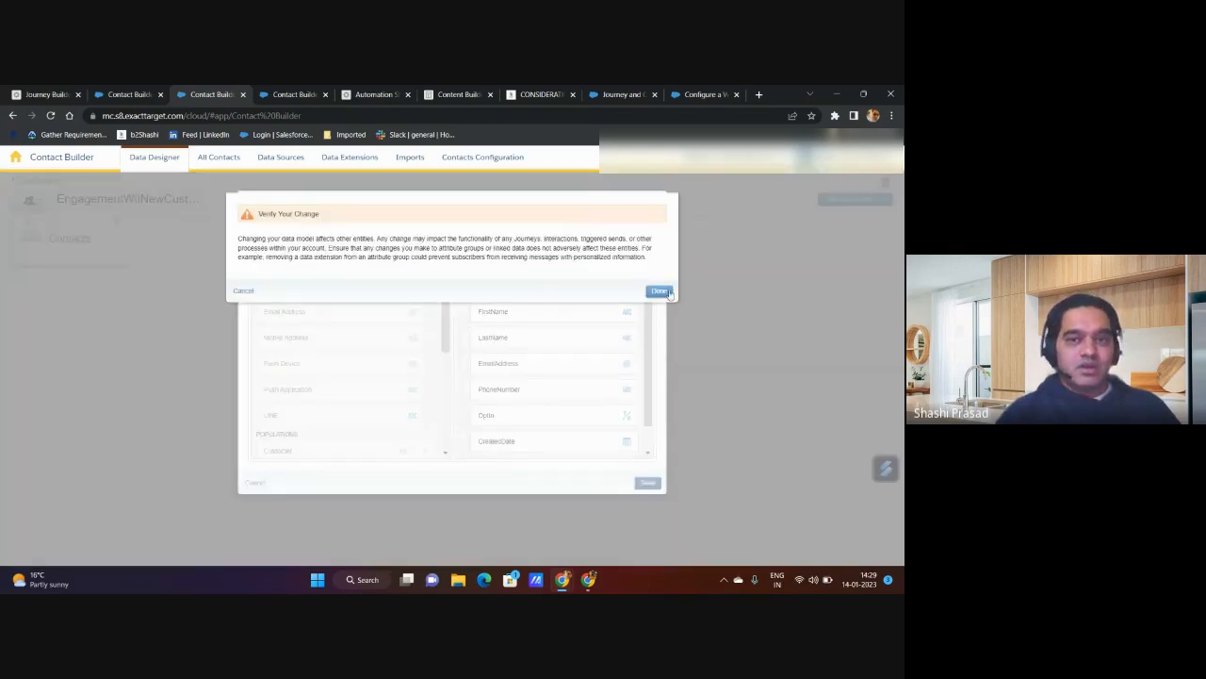
{"action": "left_click", "coordinate": [668, 289]}
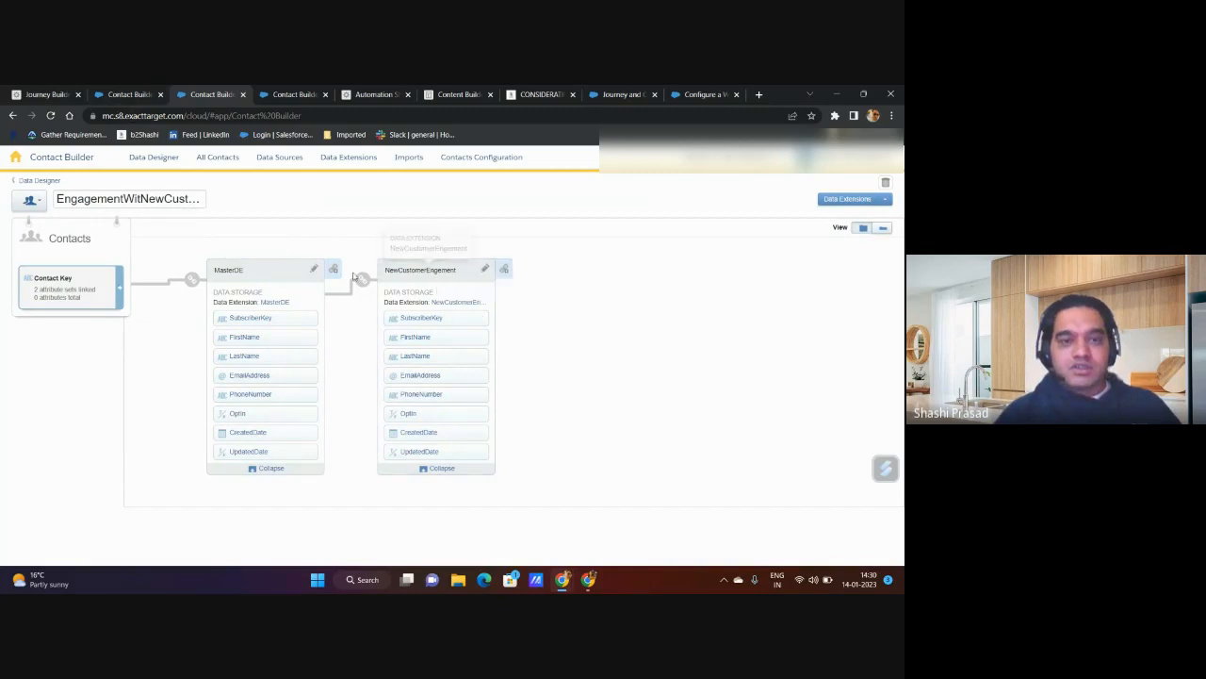
Step: Try to remove the SubscriberKey link between MasterDE and NewCustomerEngement, saving and confirming the change
{"action": "mouse_move", "coordinate": [363, 282]}
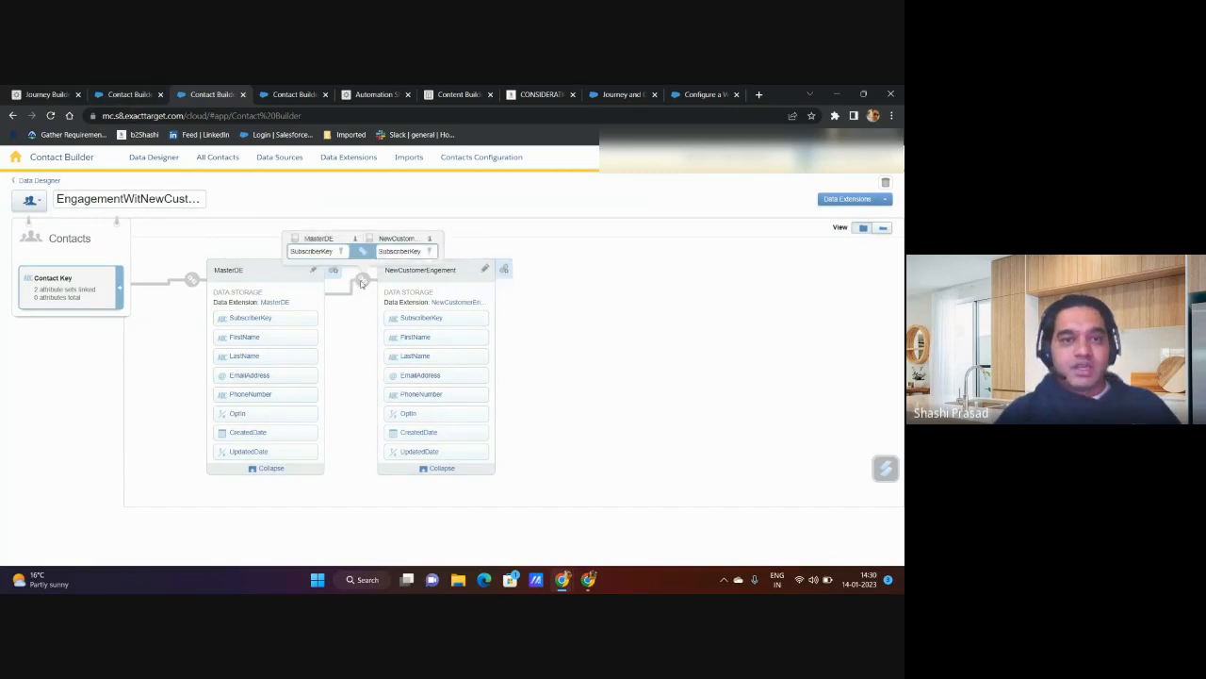
{"action": "left_click", "coordinate": [135, 91]}
{"action": "left_click", "coordinate": [205, 95]}
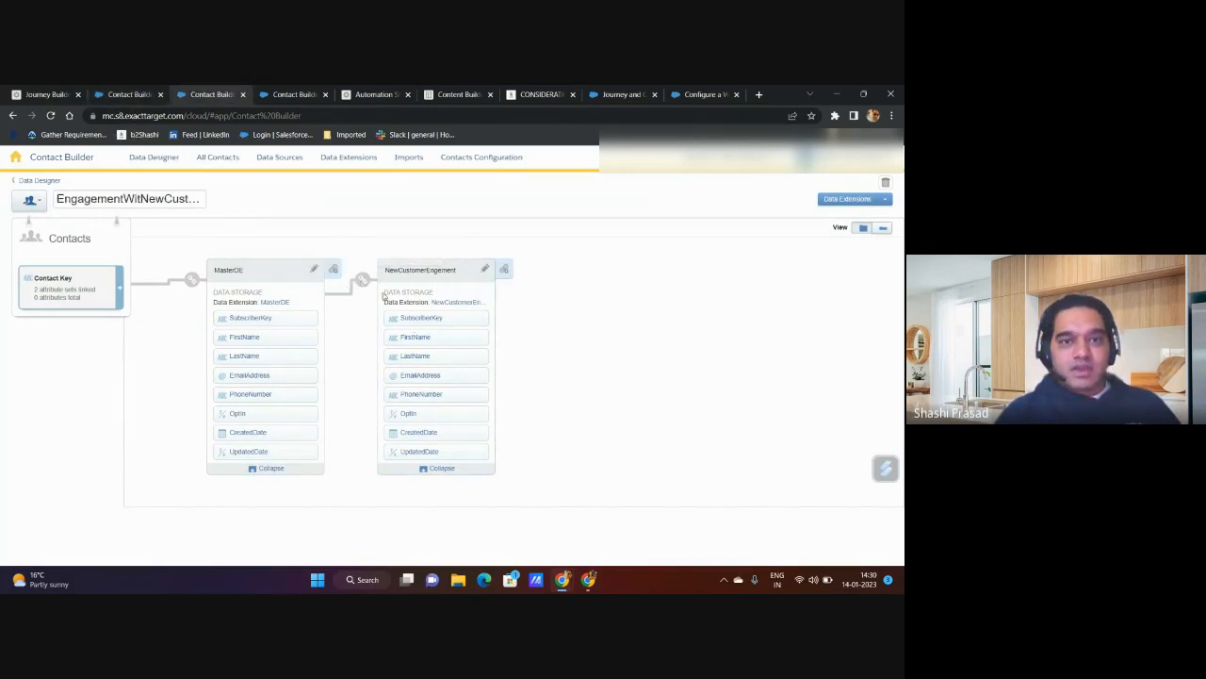
{"action": "left_click", "coordinate": [363, 280]}
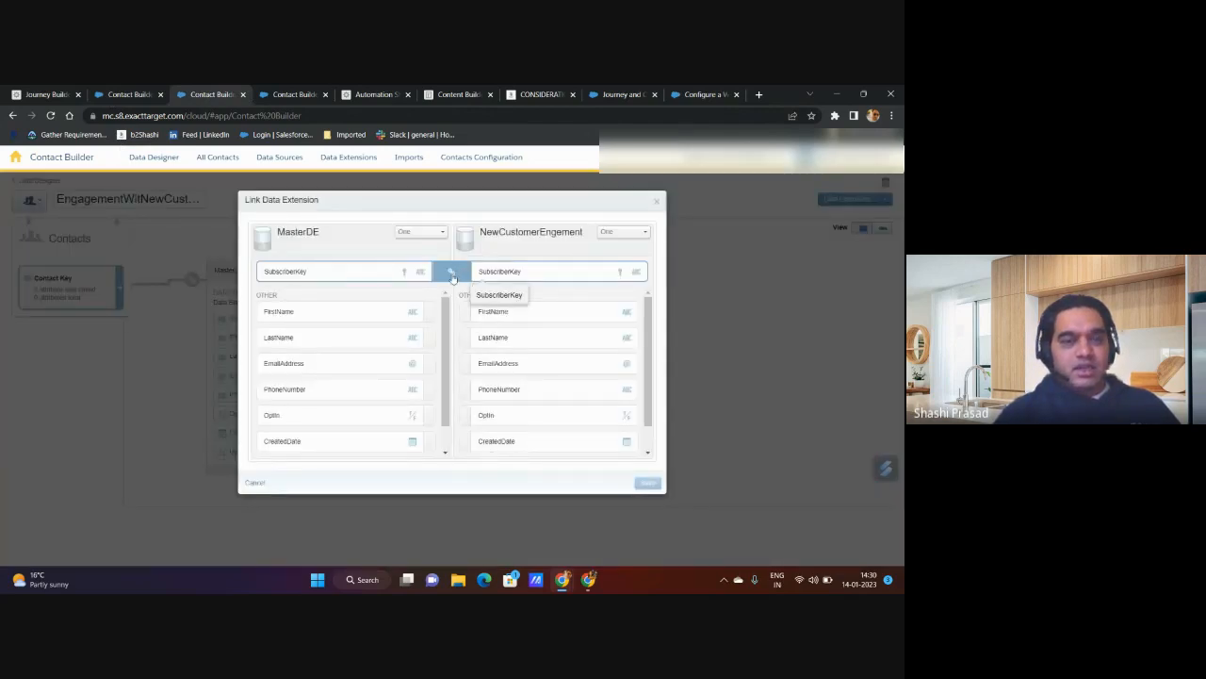
{"action": "left_click", "coordinate": [452, 275]}
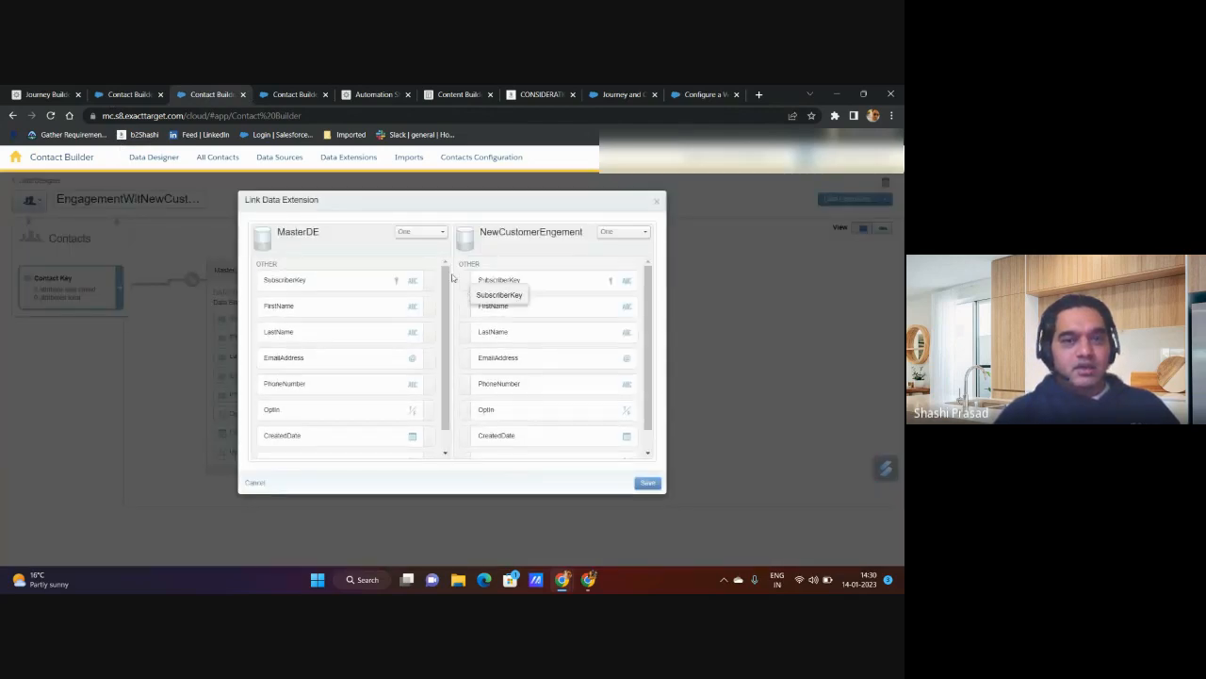
{"action": "left_click", "coordinate": [648, 483]}
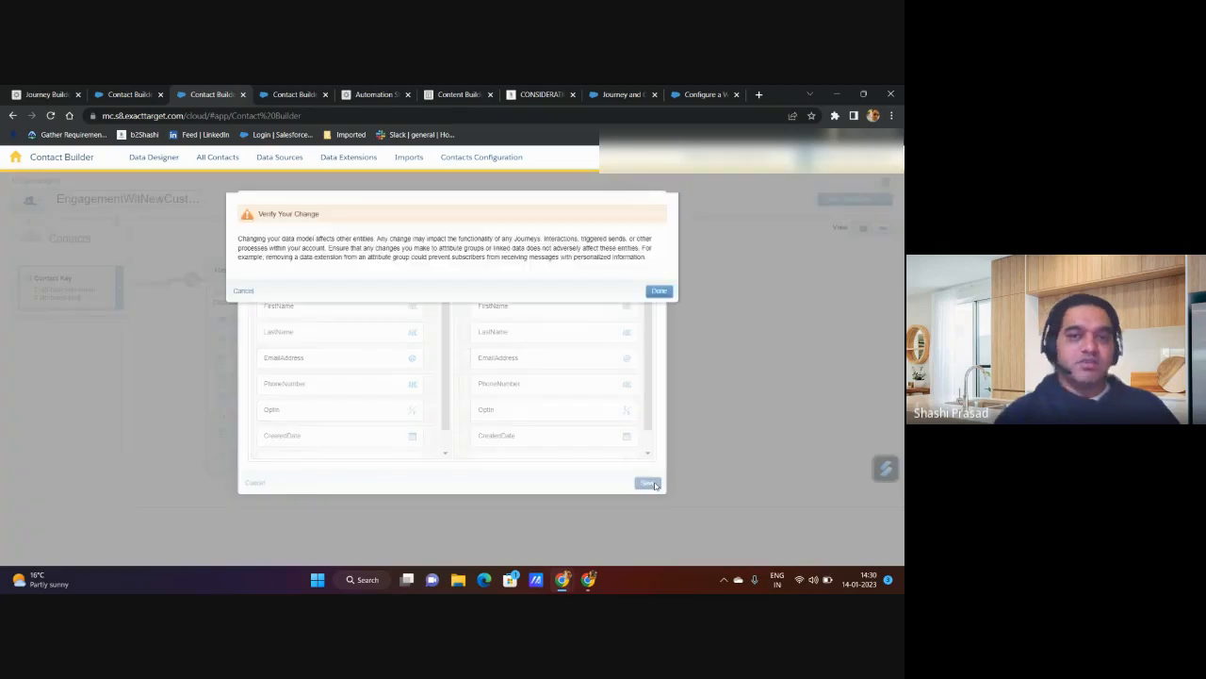
{"action": "left_click", "coordinate": [659, 290]}
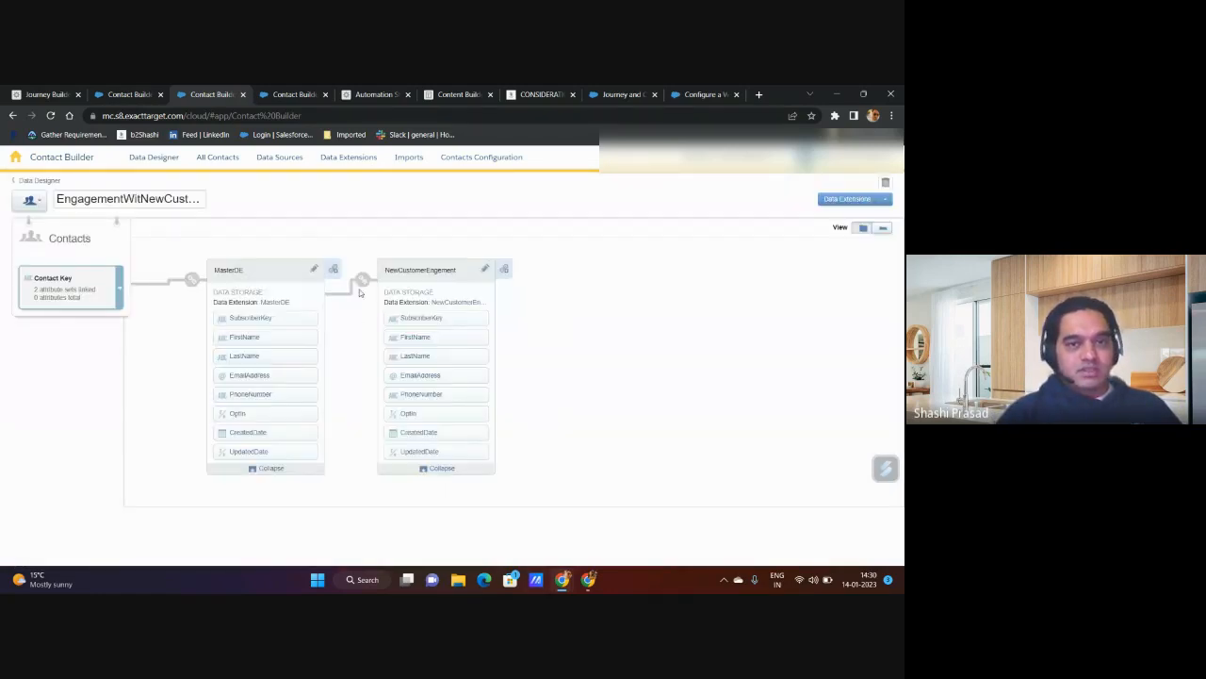
Step: Retry unlinking SubscriberKey between MasterDE and NewCustomerEngement, and save and confirm the relationship again
{"action": "mouse_move", "coordinate": [363, 283]}
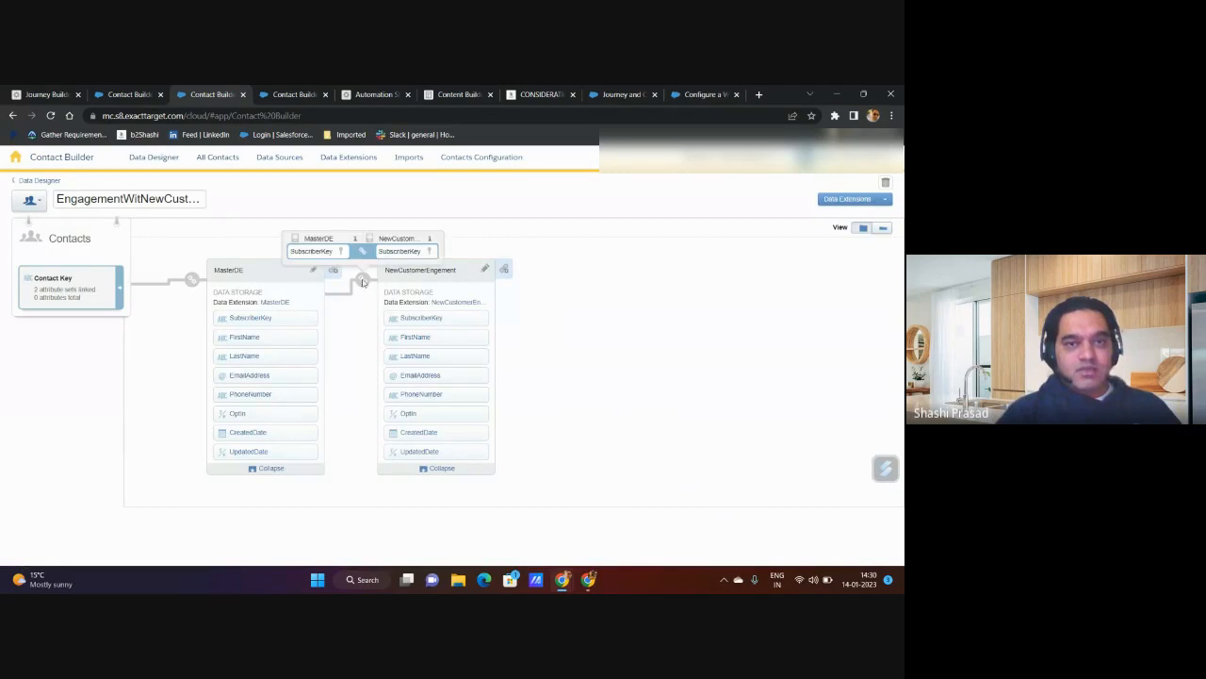
{"action": "left_click", "coordinate": [363, 283]}
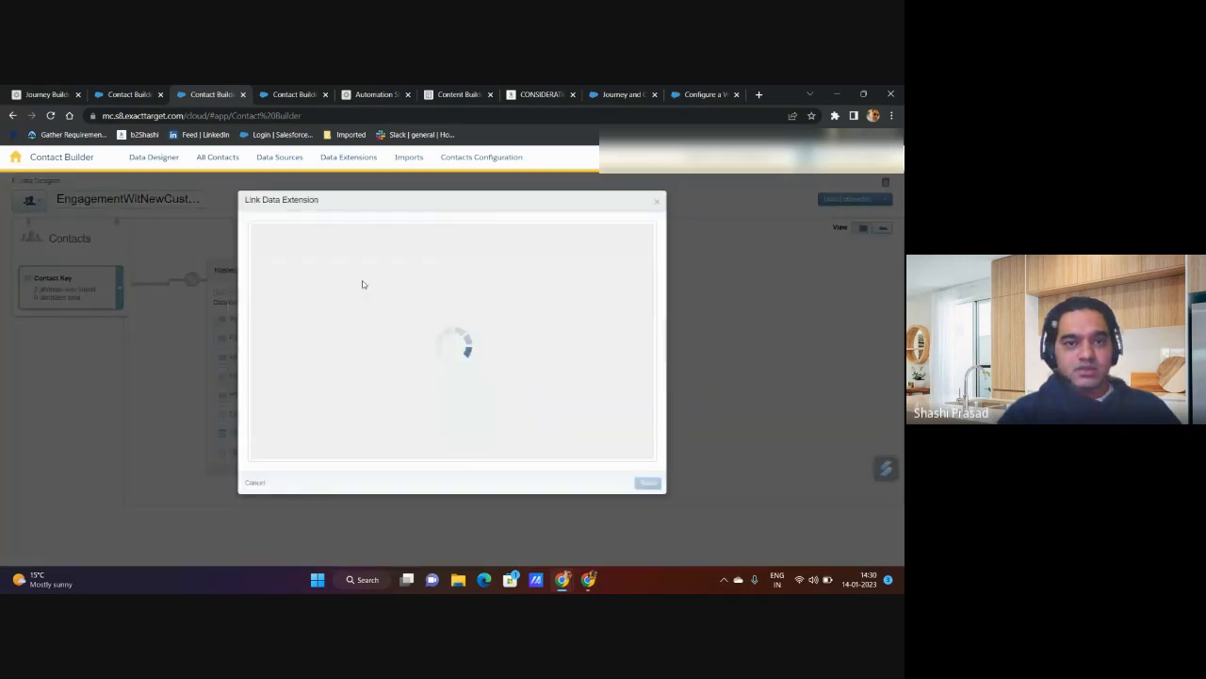
{"action": "left_click", "coordinate": [449, 276]}
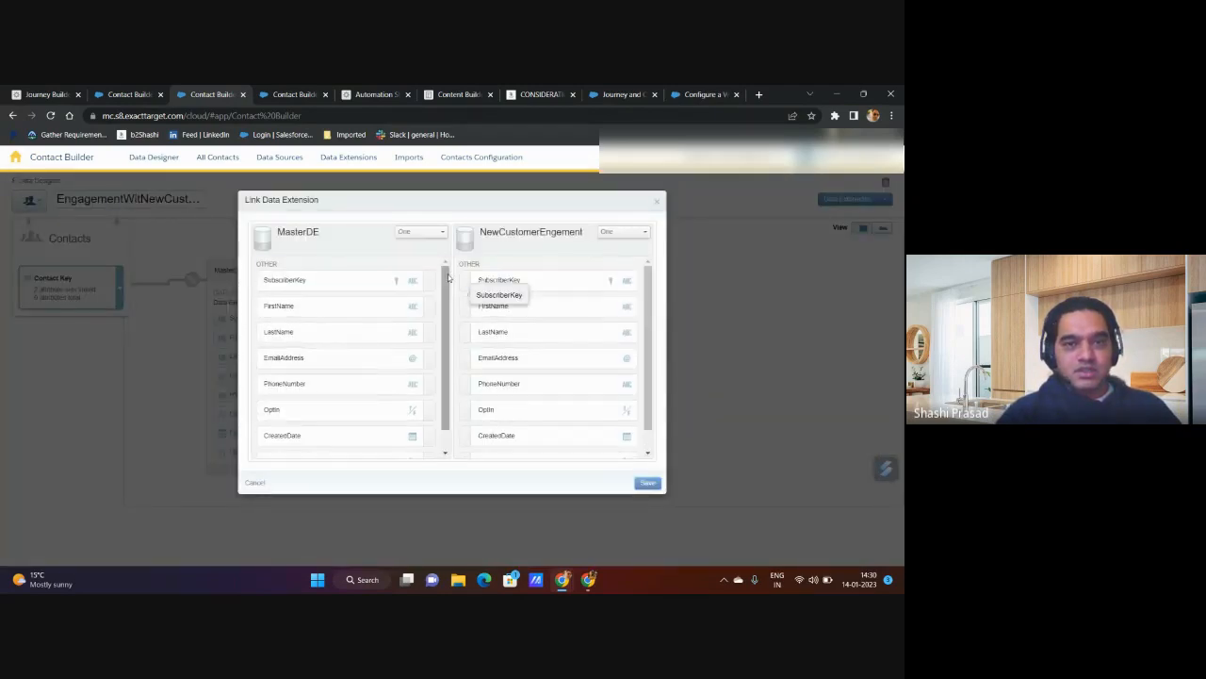
{"action": "scroll", "coordinate": [469, 368], "scroll_direction": "down", "scroll_amount": 1}
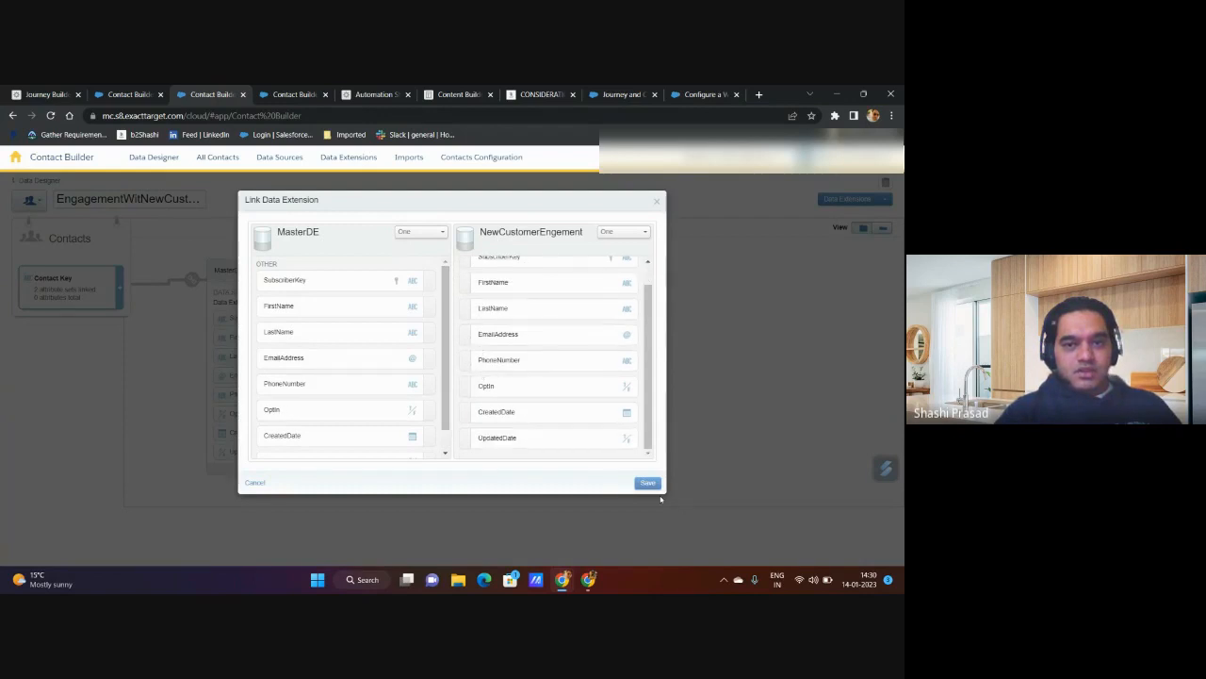
{"action": "left_click", "coordinate": [650, 487]}
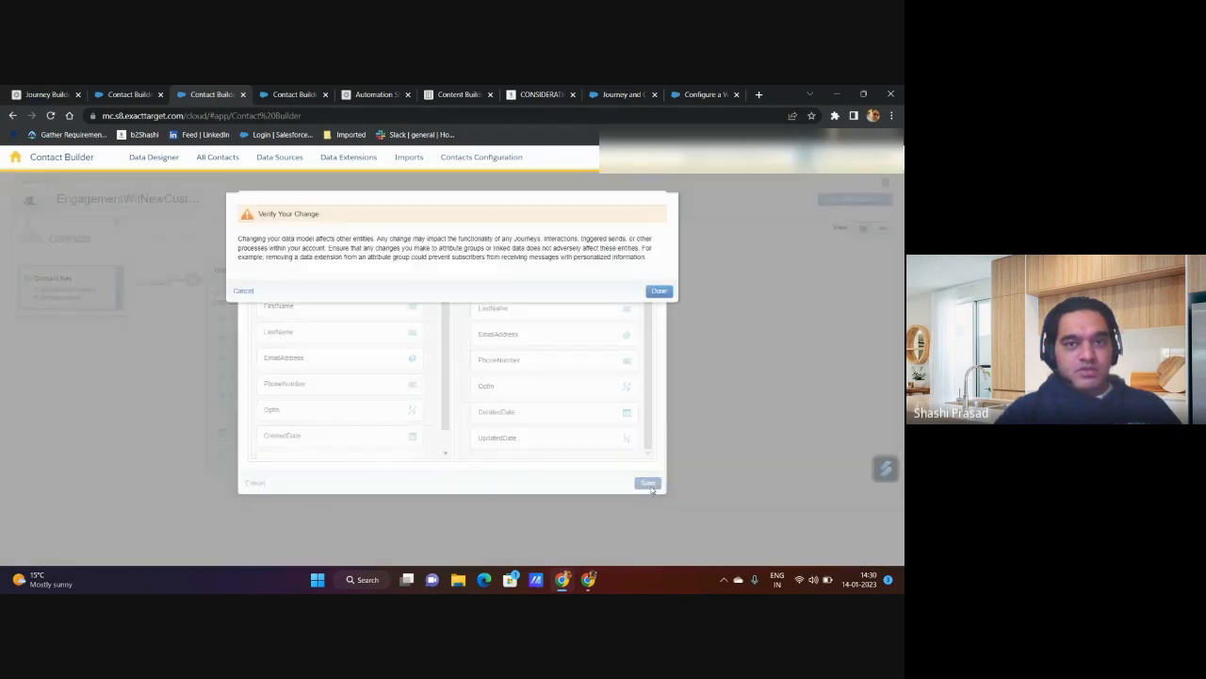
{"action": "left_click", "coordinate": [659, 291]}
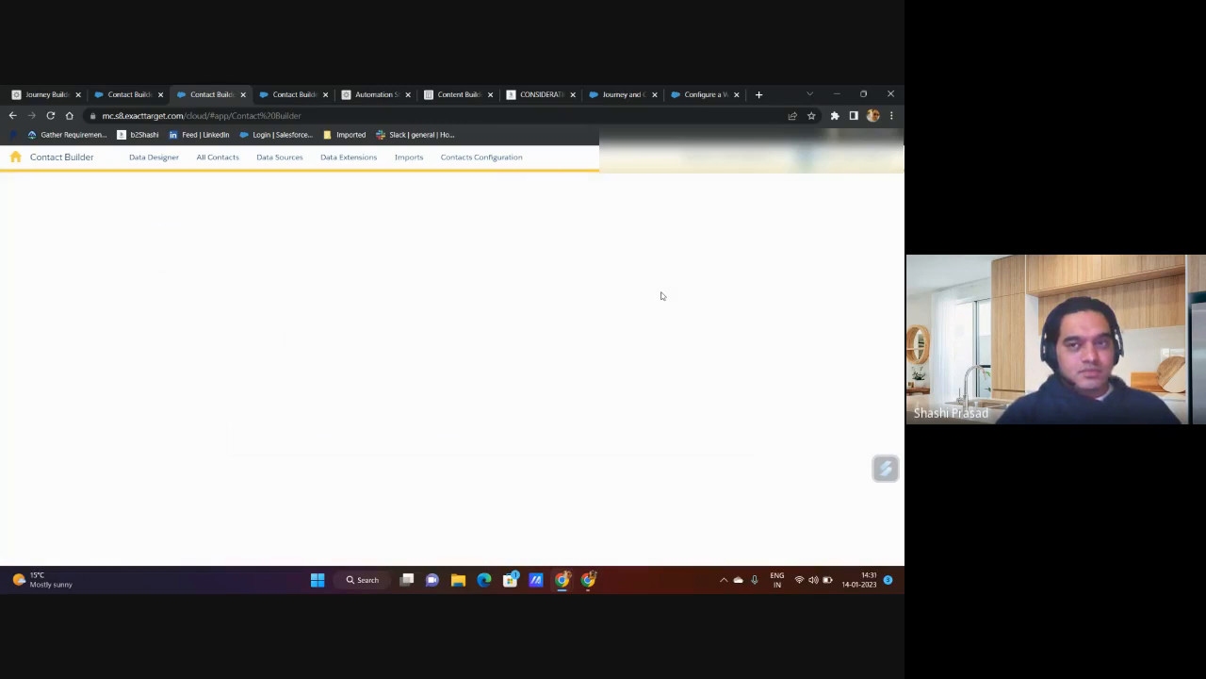
Step: Reload Contact Builder and look through the Data Designer's attribute groups up to the last set
{"action": "left_click", "coordinate": [50, 115]}
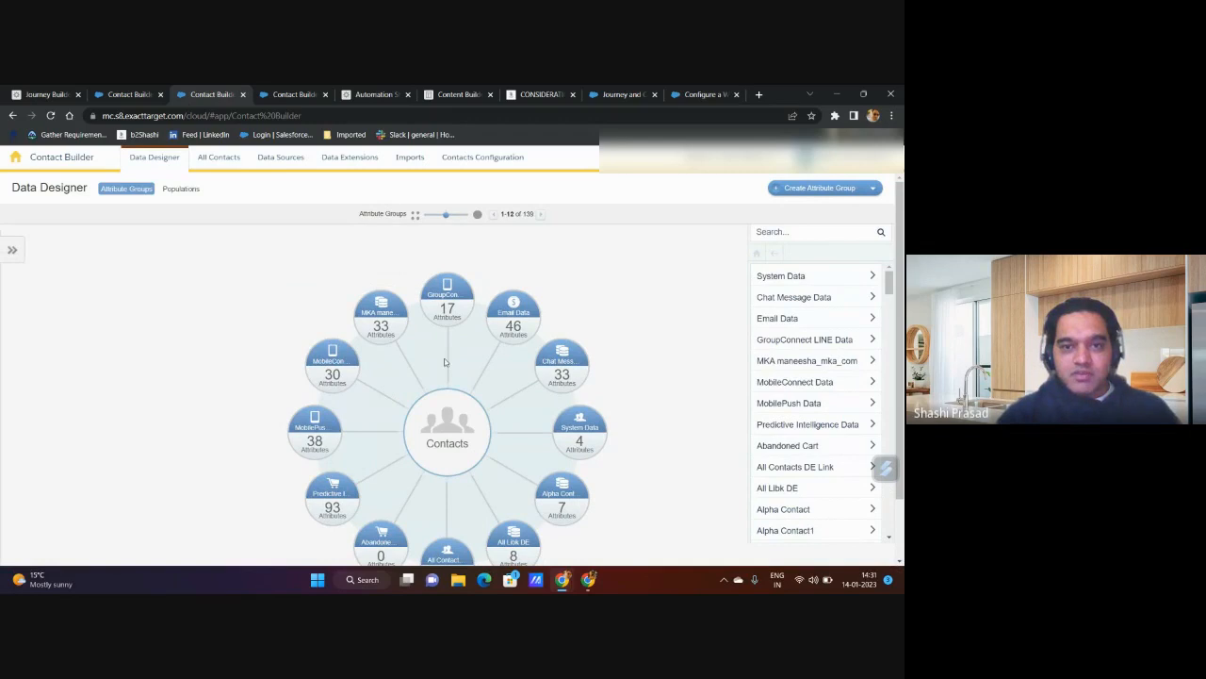
{"action": "left_click", "coordinate": [540, 216]}
{"action": "left_click", "coordinate": [540, 216]}
{"action": "left_click", "coordinate": [541, 215]}
{"action": "left_click", "coordinate": [541, 215]}
{"action": "left_click", "coordinate": [541, 215]}
{"action": "left_click", "coordinate": [541, 215]}
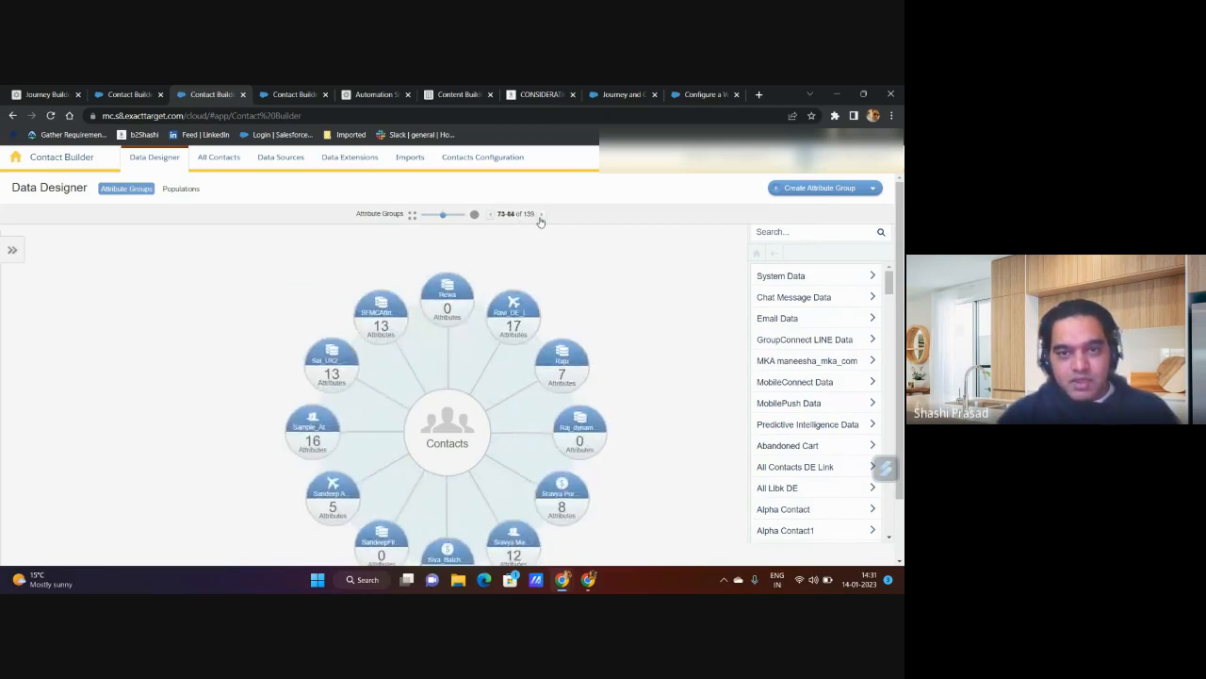
{"action": "left_click", "coordinate": [541, 216]}
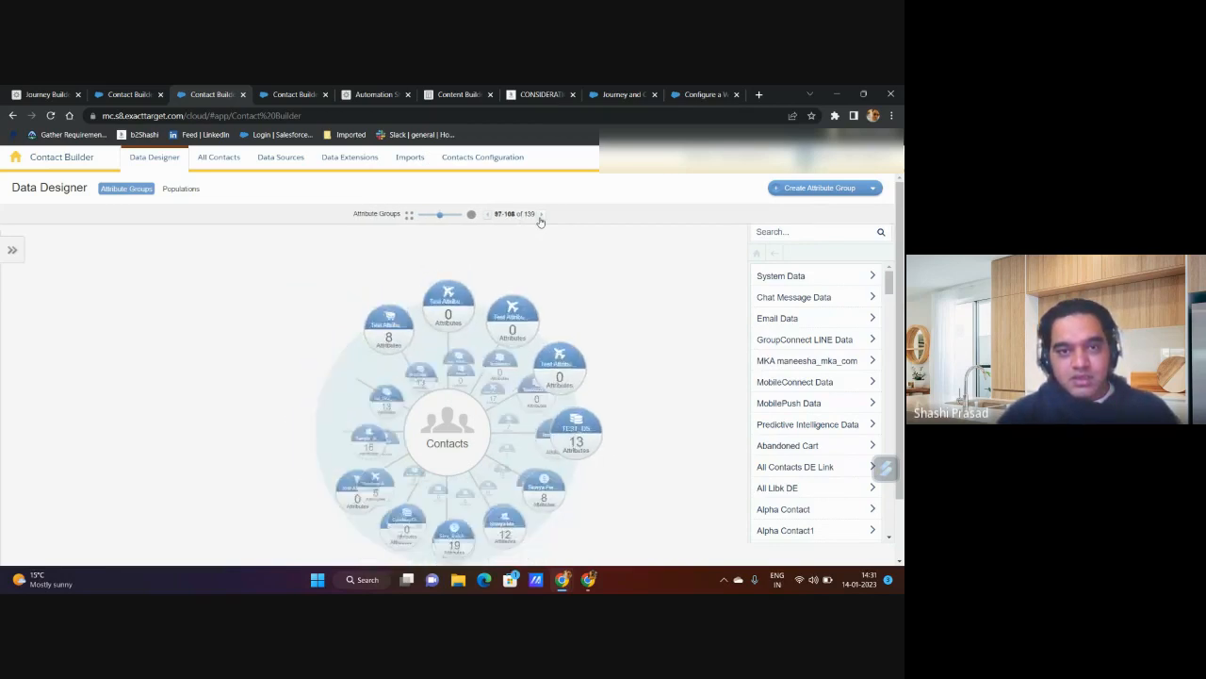
{"action": "left_click", "coordinate": [485, 215]}
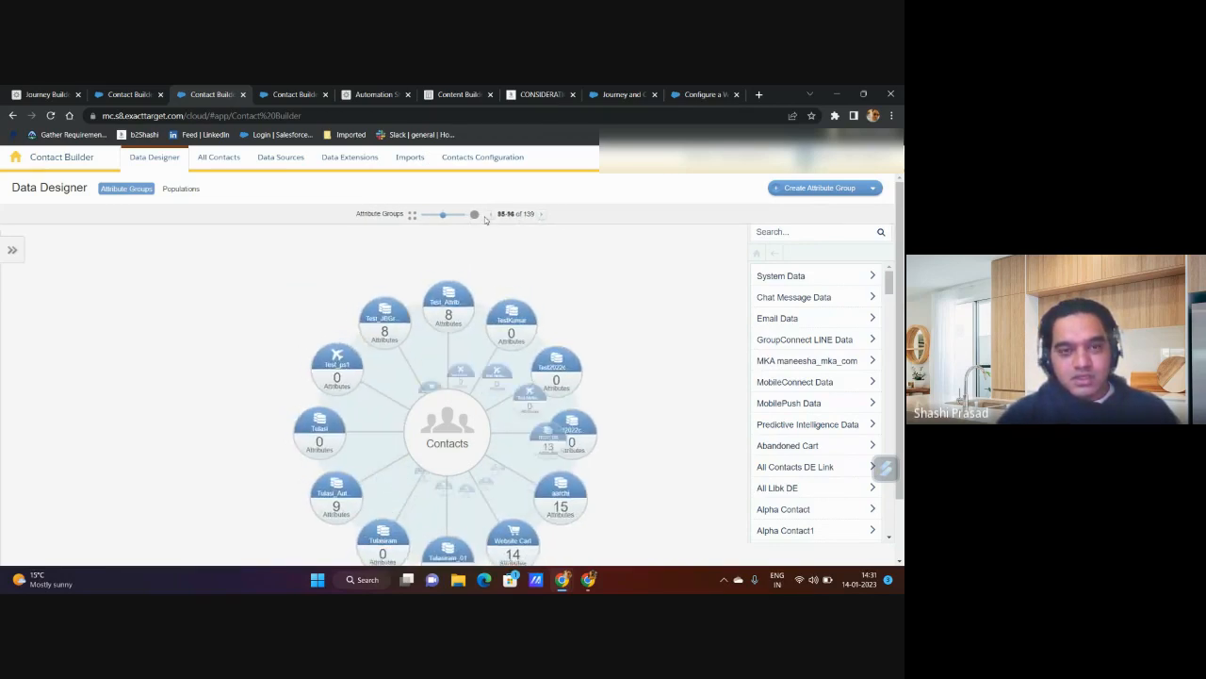
{"action": "left_click", "coordinate": [540, 218]}
{"action": "left_click", "coordinate": [541, 218]}
{"action": "left_click", "coordinate": [541, 219]}
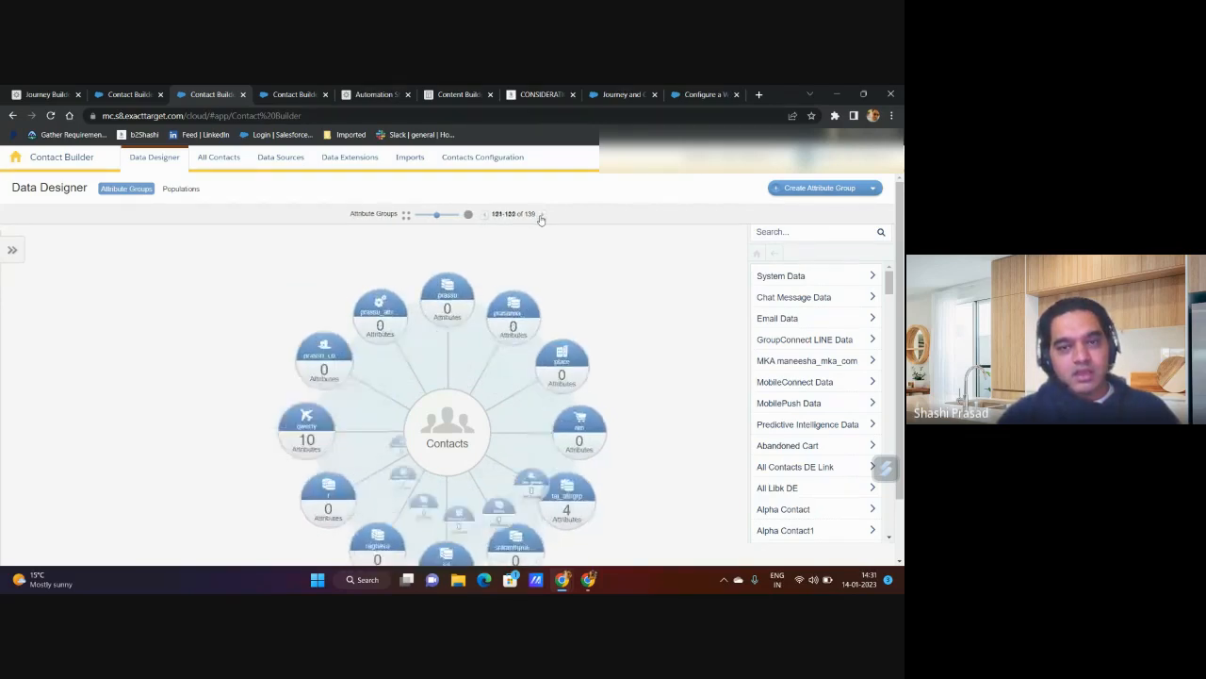
{"action": "left_click", "coordinate": [541, 218]}
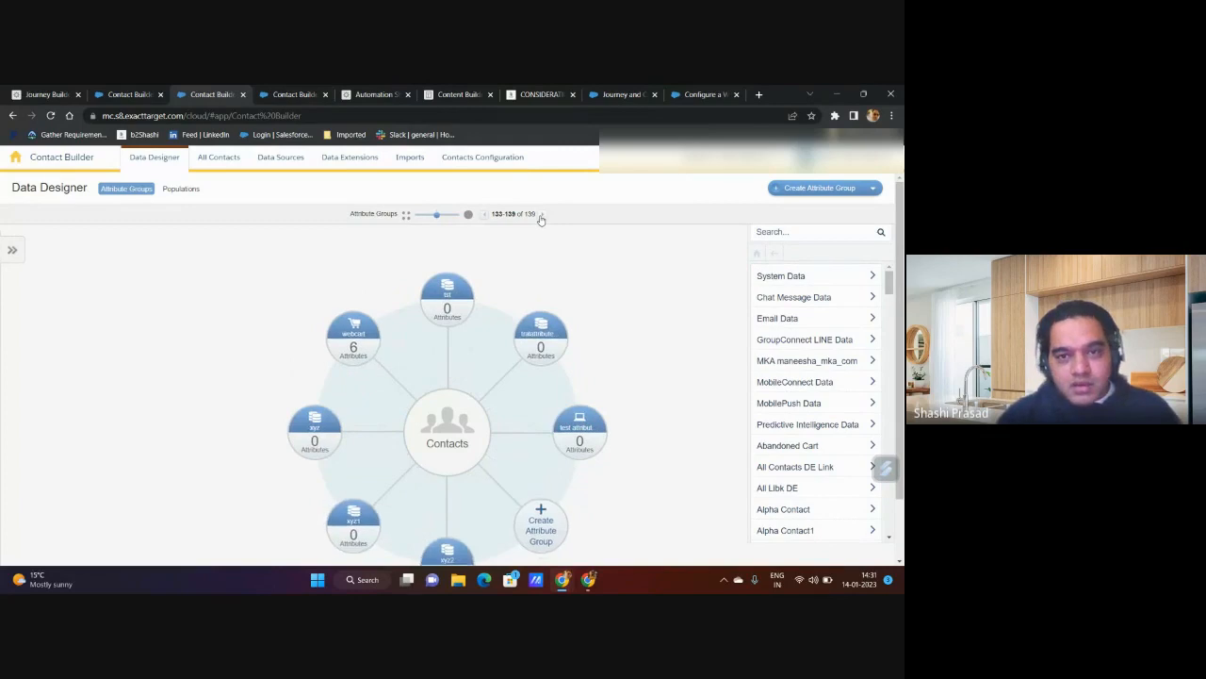
{"action": "scroll", "coordinate": [565, 367], "scroll_direction": "down", "scroll_amount": 1}
{"action": "scroll", "coordinate": [565, 366], "scroll_direction": "up", "scroll_amount": 1}
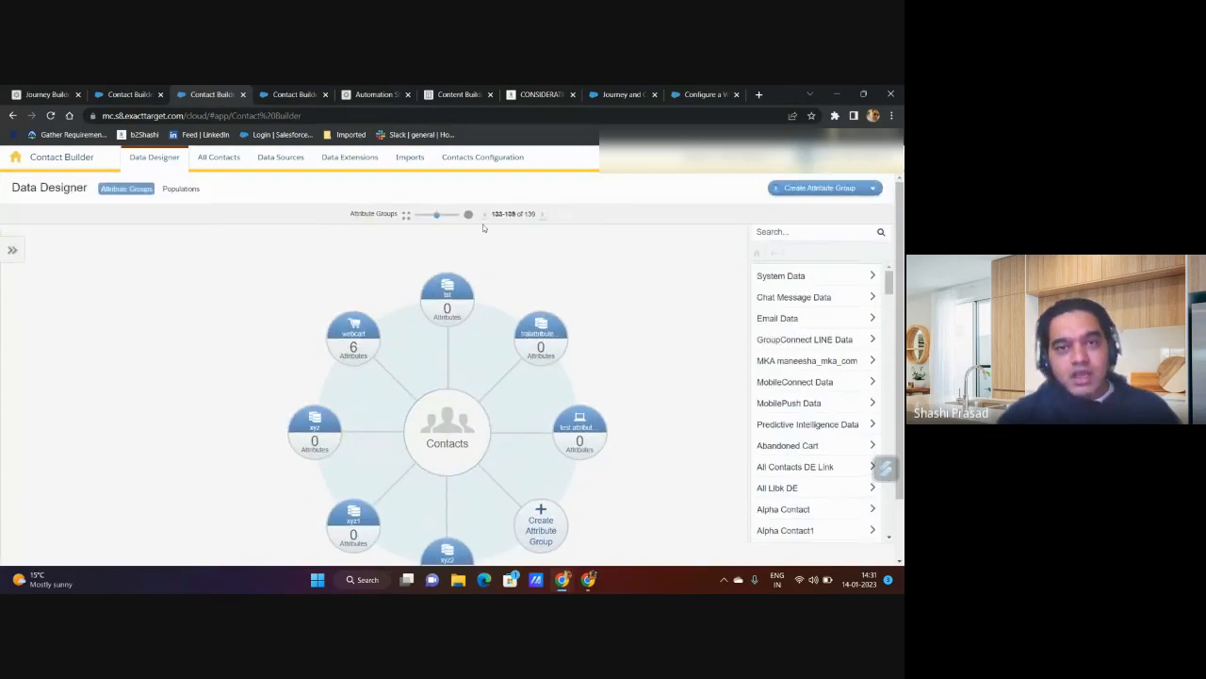
Step: Go back through the attribute groups and open New Customer Engagement, accepting the contact data change warning
{"action": "left_click", "coordinate": [486, 220]}
{"action": "left_click", "coordinate": [487, 221]}
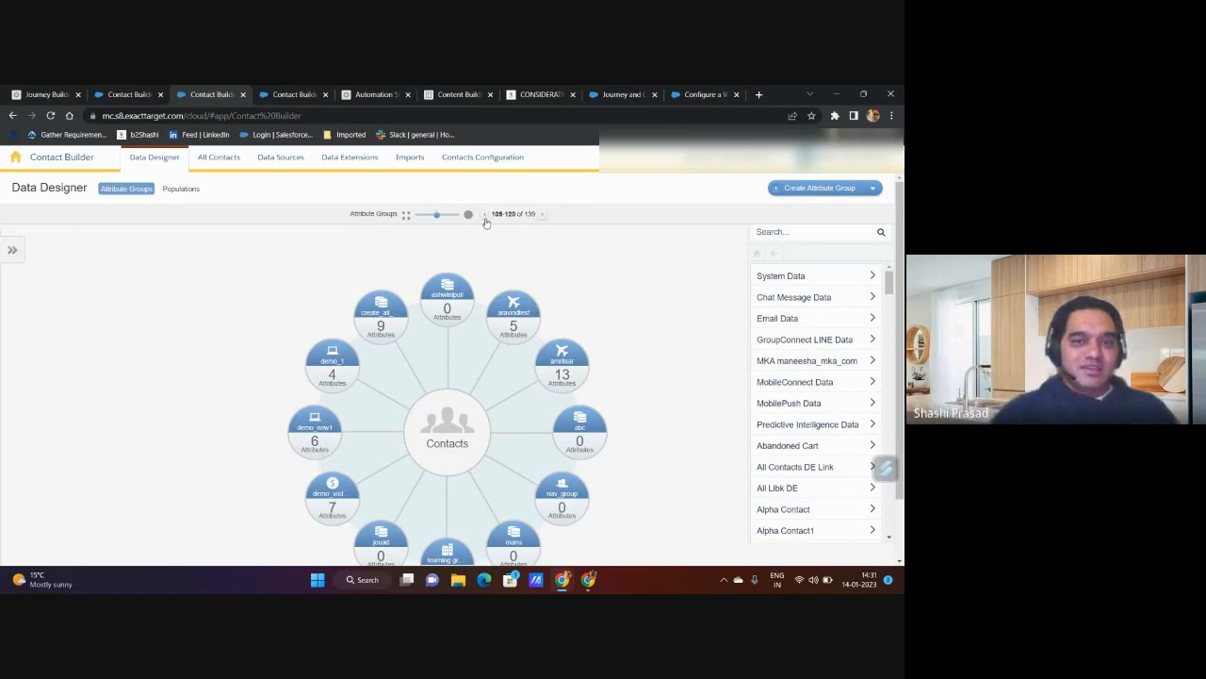
{"action": "left_click", "coordinate": [485, 216]}
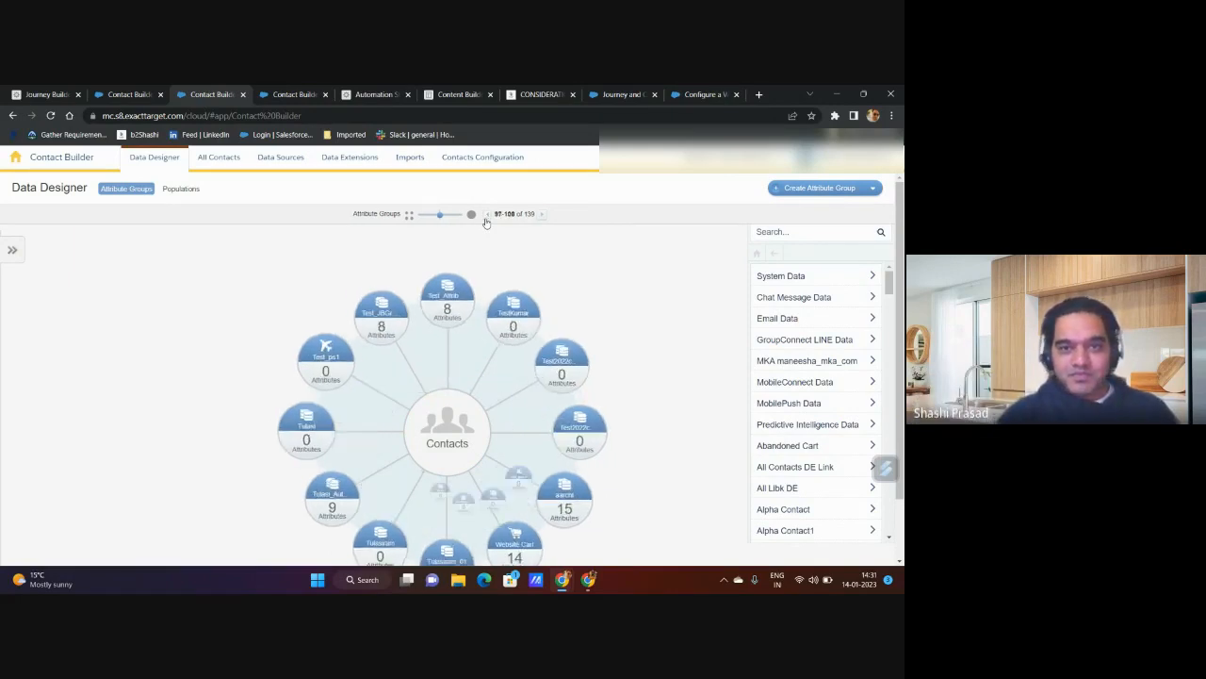
{"action": "left_click", "coordinate": [486, 218]}
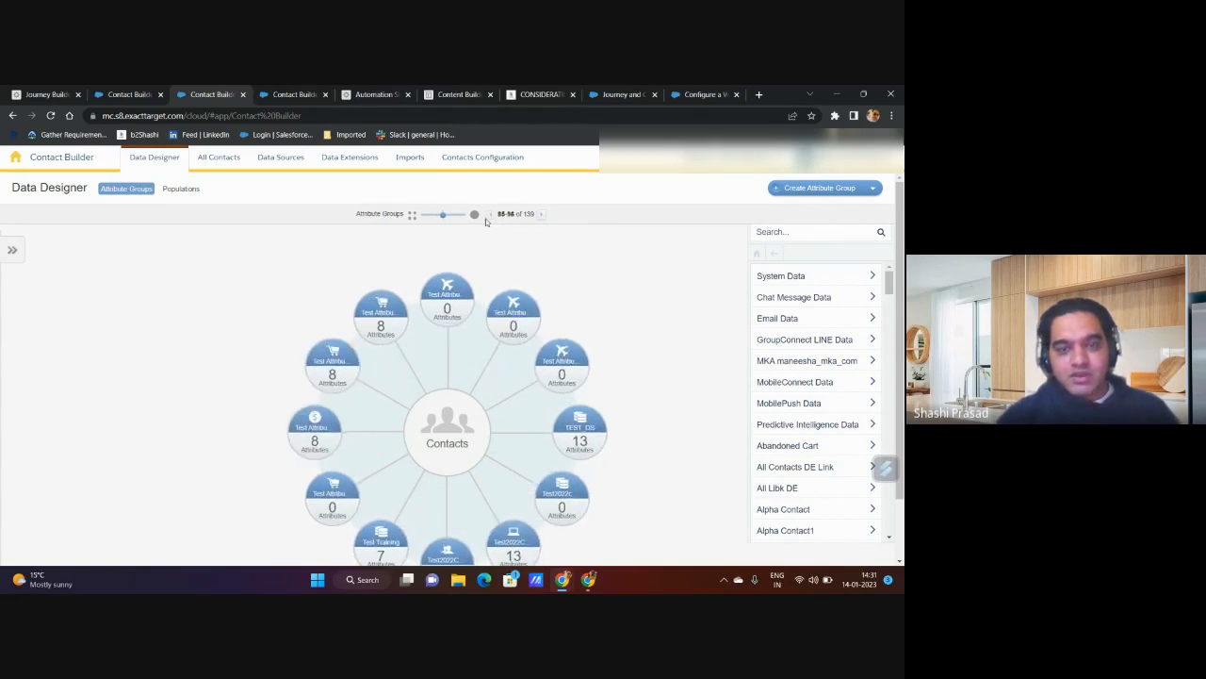
{"action": "left_click", "coordinate": [489, 217]}
{"action": "left_click", "coordinate": [489, 217]}
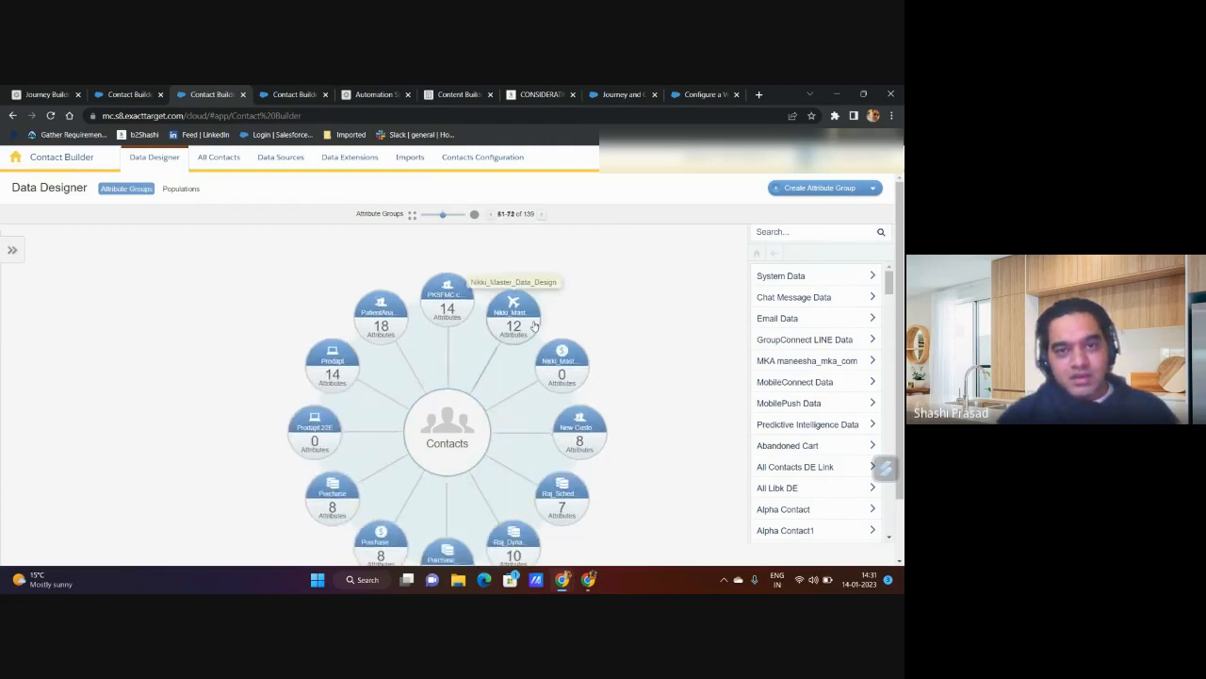
{"action": "left_click", "coordinate": [579, 438]}
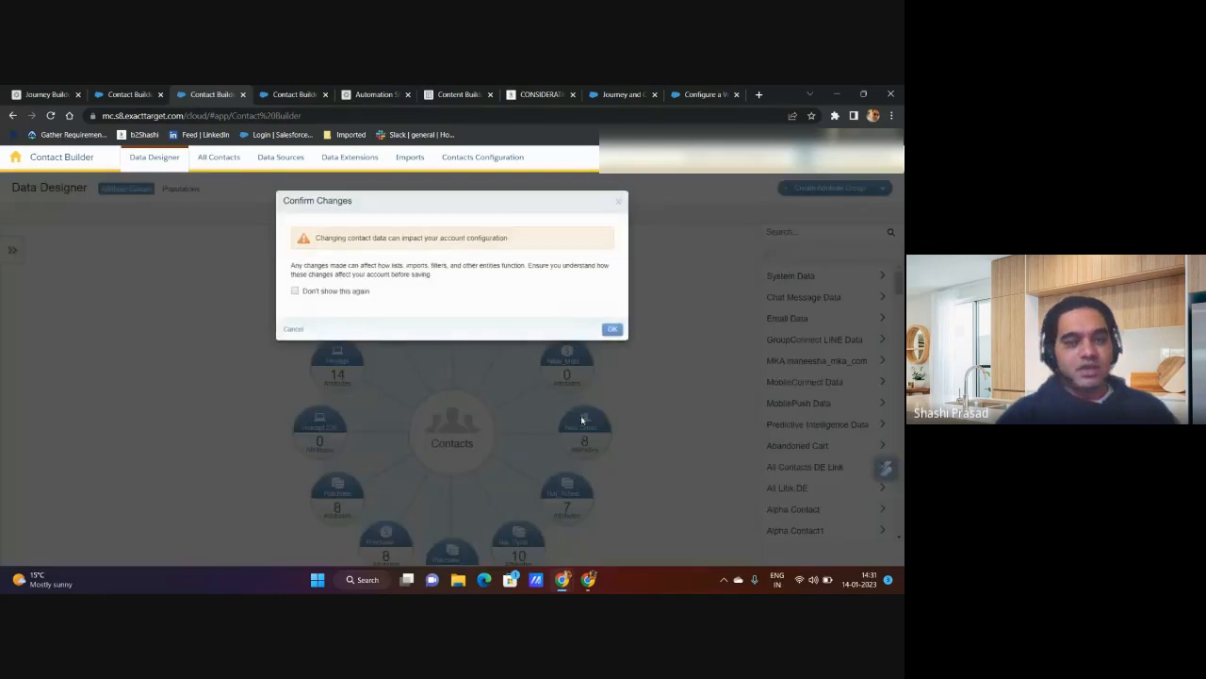
{"action": "left_click", "coordinate": [611, 329]}
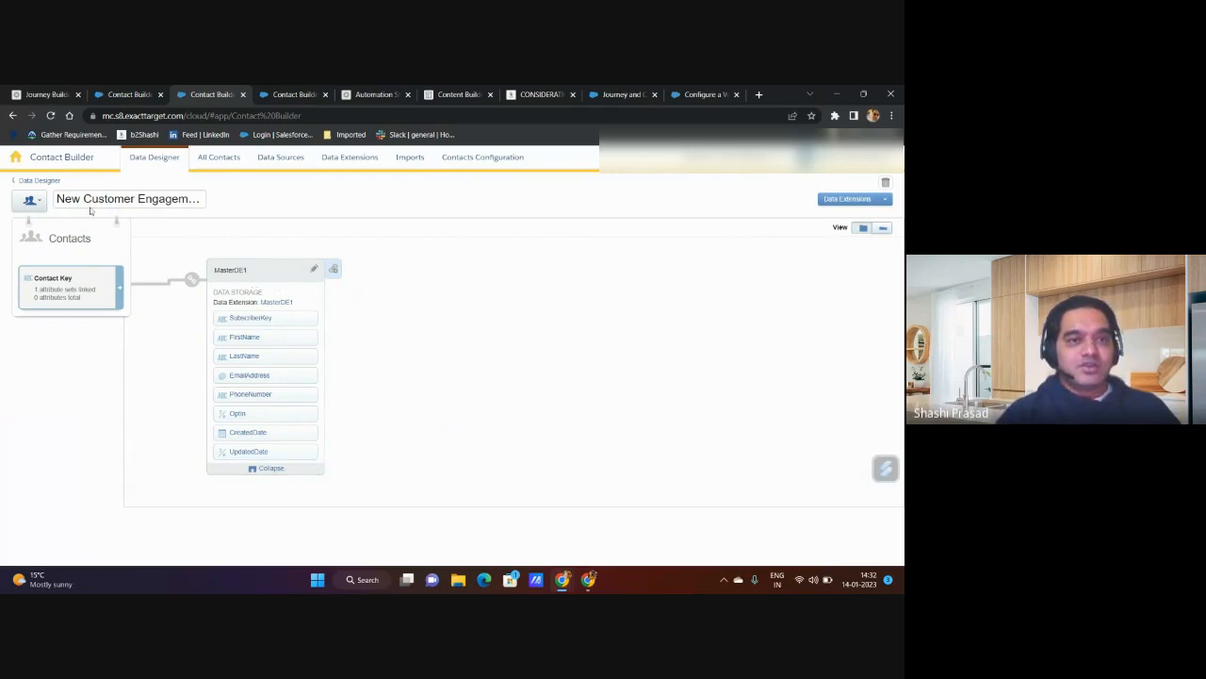
Step: Start a link from MasterDE1 to the NewCustomerEngement data extension in the New Customer Engagement folder
{"action": "left_click", "coordinate": [247, 272]}
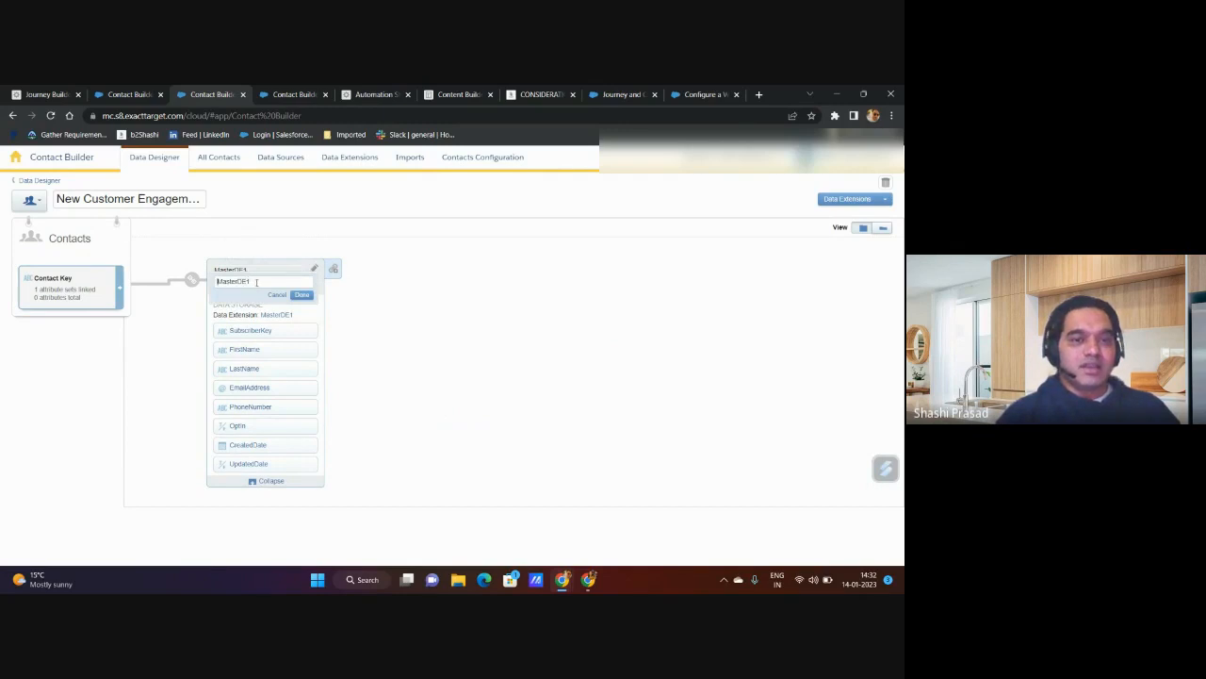
{"action": "left_click", "coordinate": [398, 341]}
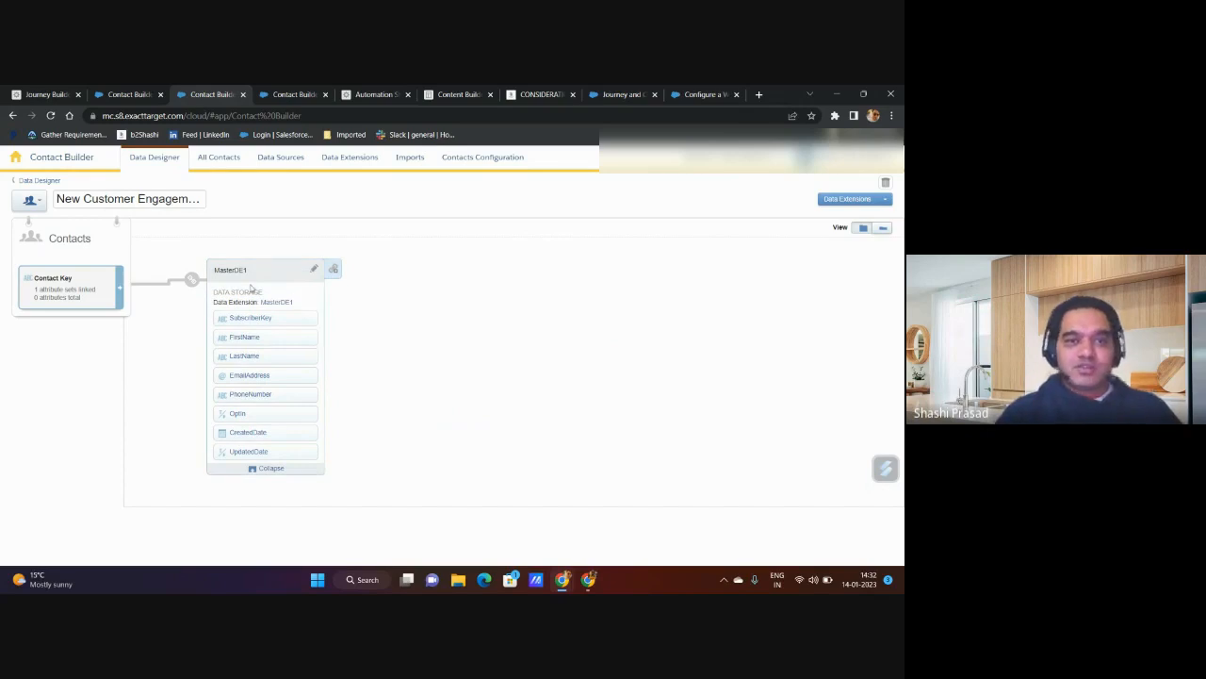
{"action": "left_click", "coordinate": [331, 272]}
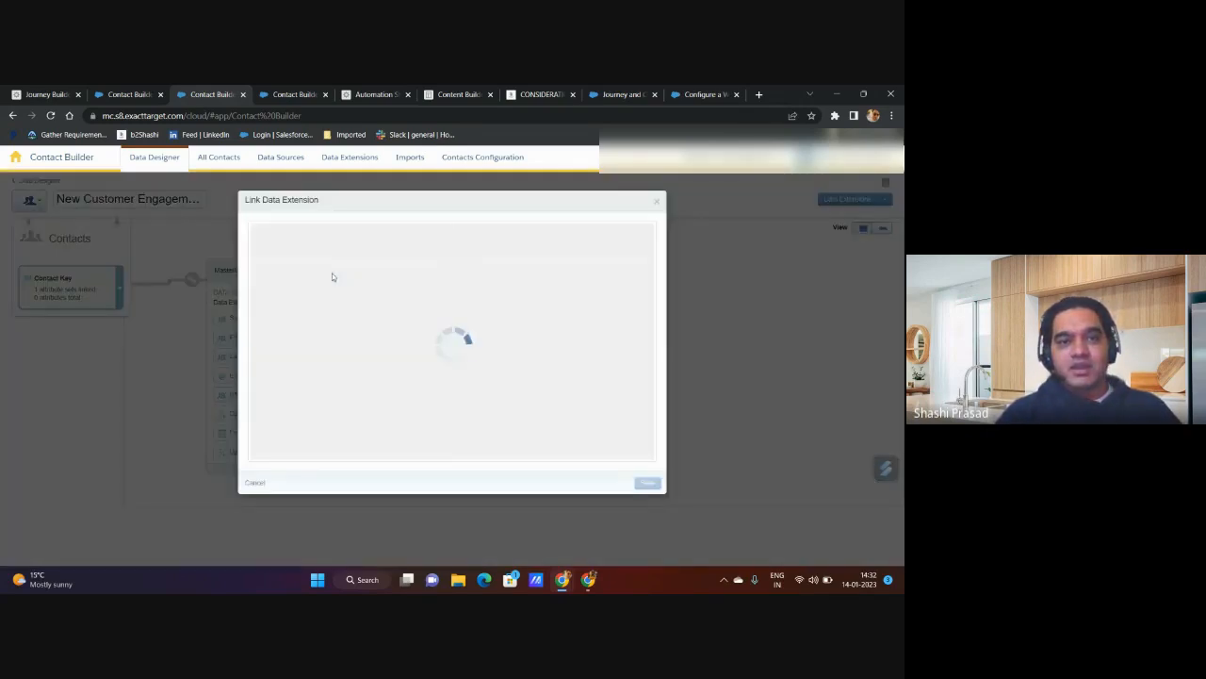
{"action": "left_click", "coordinate": [469, 286]}
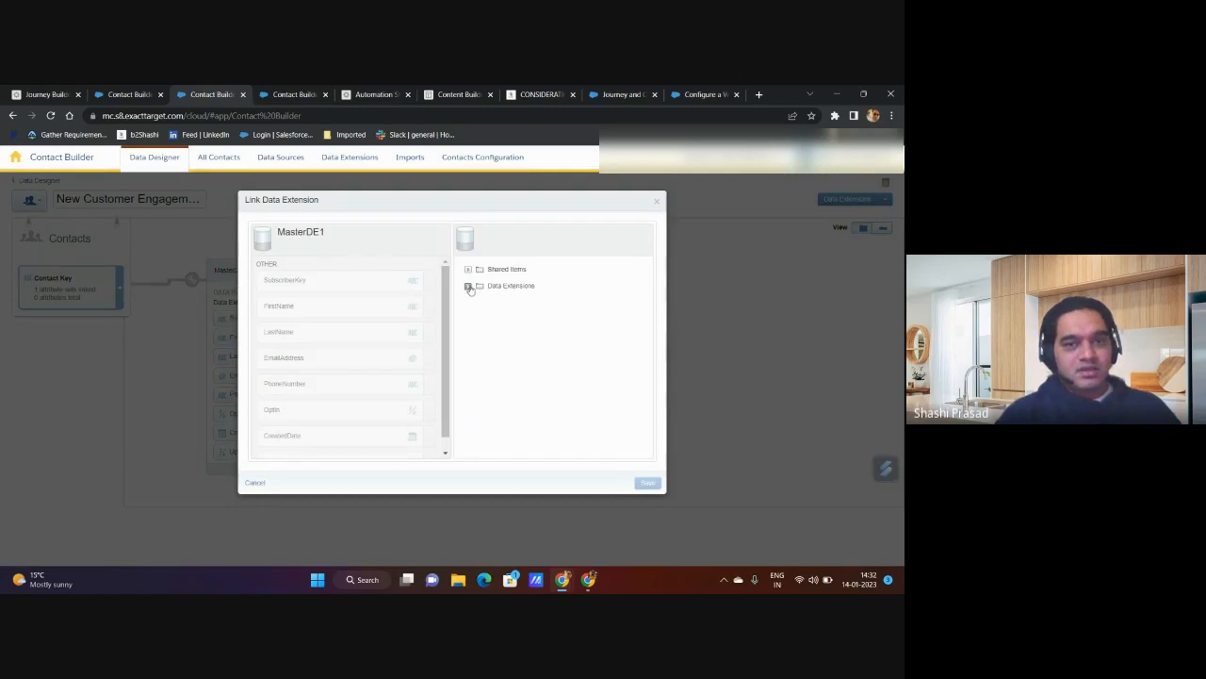
{"action": "scroll", "coordinate": [512, 372], "scroll_direction": "down", "scroll_amount": 10}
{"action": "scroll", "coordinate": [512, 374], "scroll_direction": "down", "scroll_amount": 10}
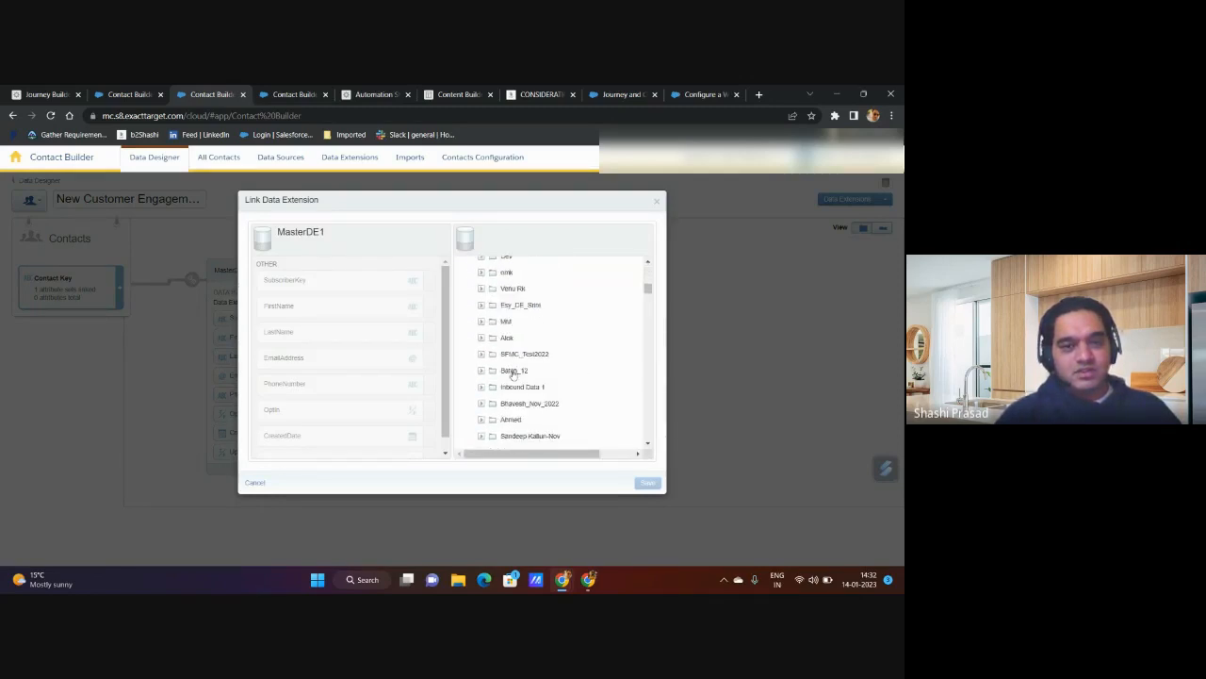
{"action": "scroll", "coordinate": [512, 374], "scroll_direction": "down", "scroll_amount": 10}
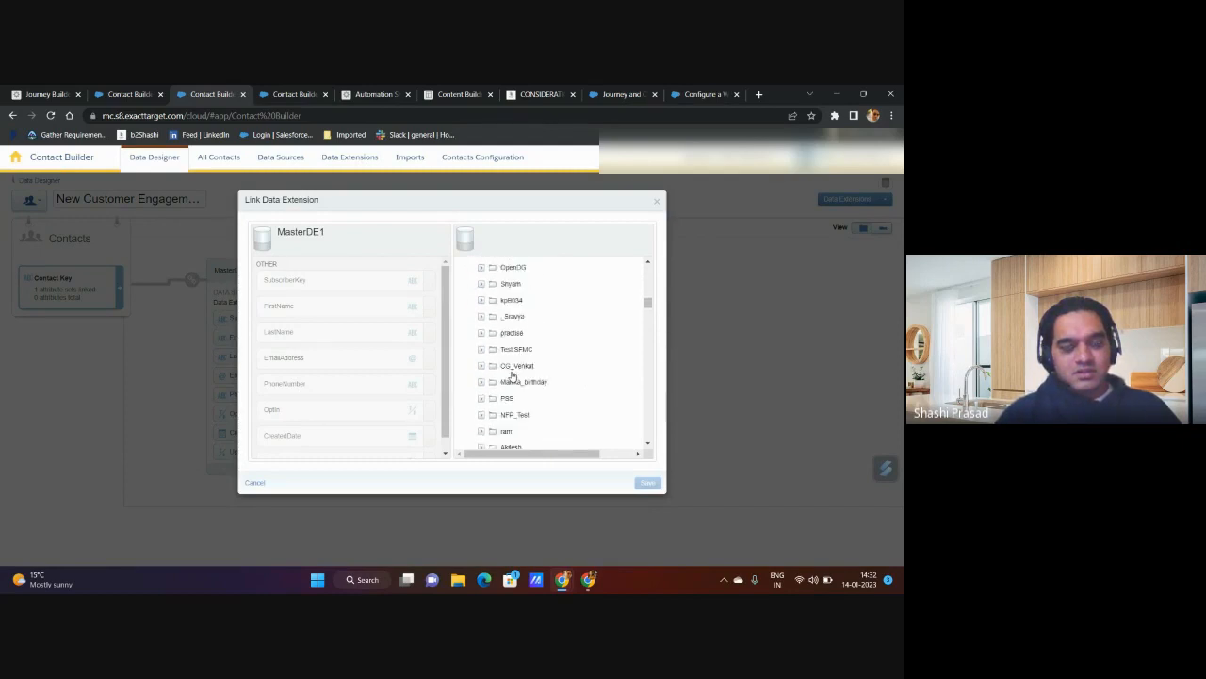
{"action": "scroll", "coordinate": [512, 374], "scroll_direction": "down", "scroll_amount": 8}
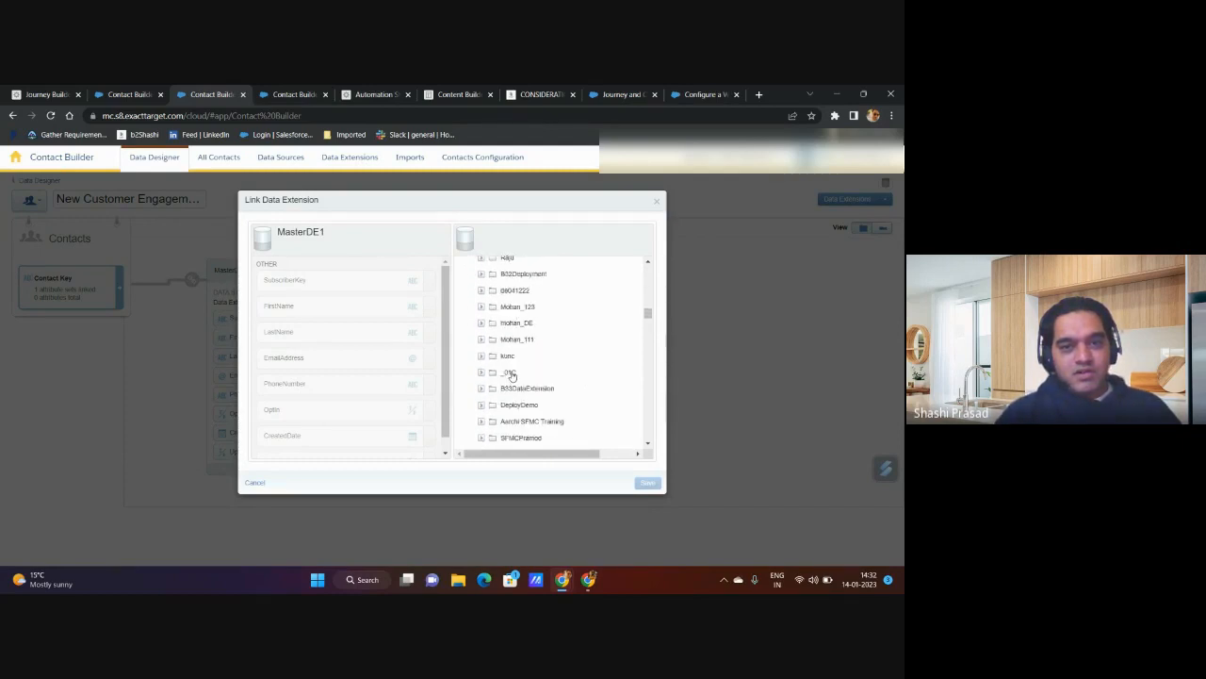
{"action": "scroll", "coordinate": [512, 375], "scroll_direction": "down", "scroll_amount": 10}
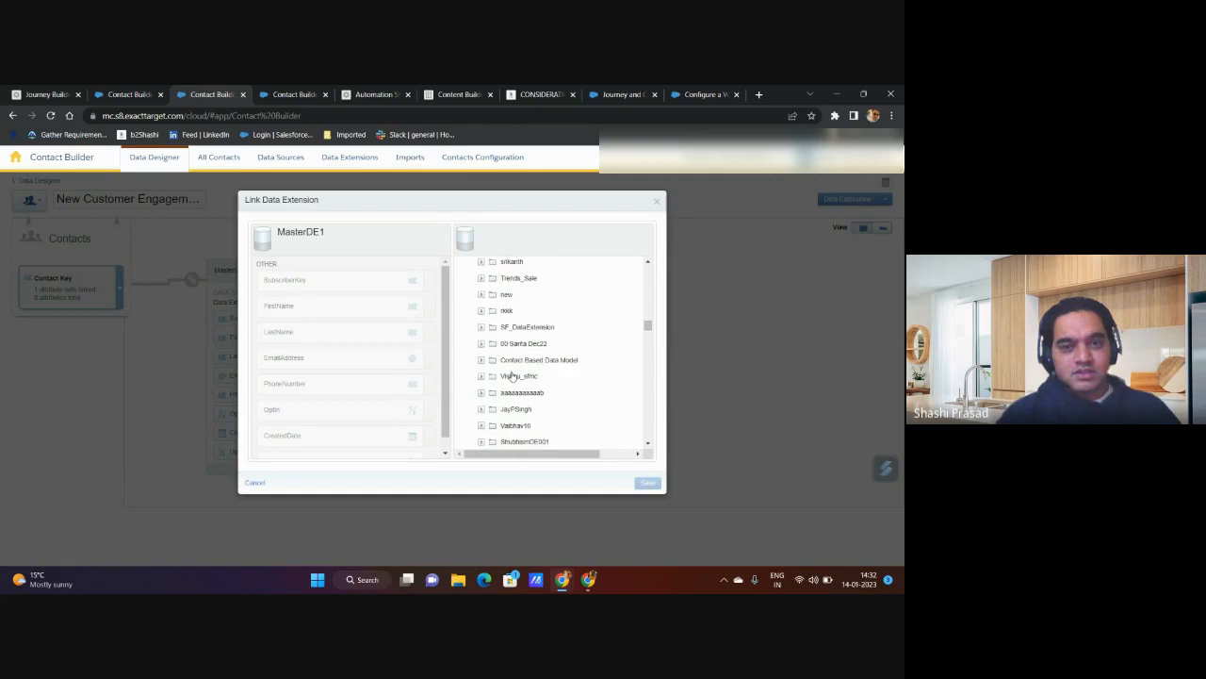
{"action": "scroll", "coordinate": [511, 374], "scroll_direction": "down", "scroll_amount": 8}
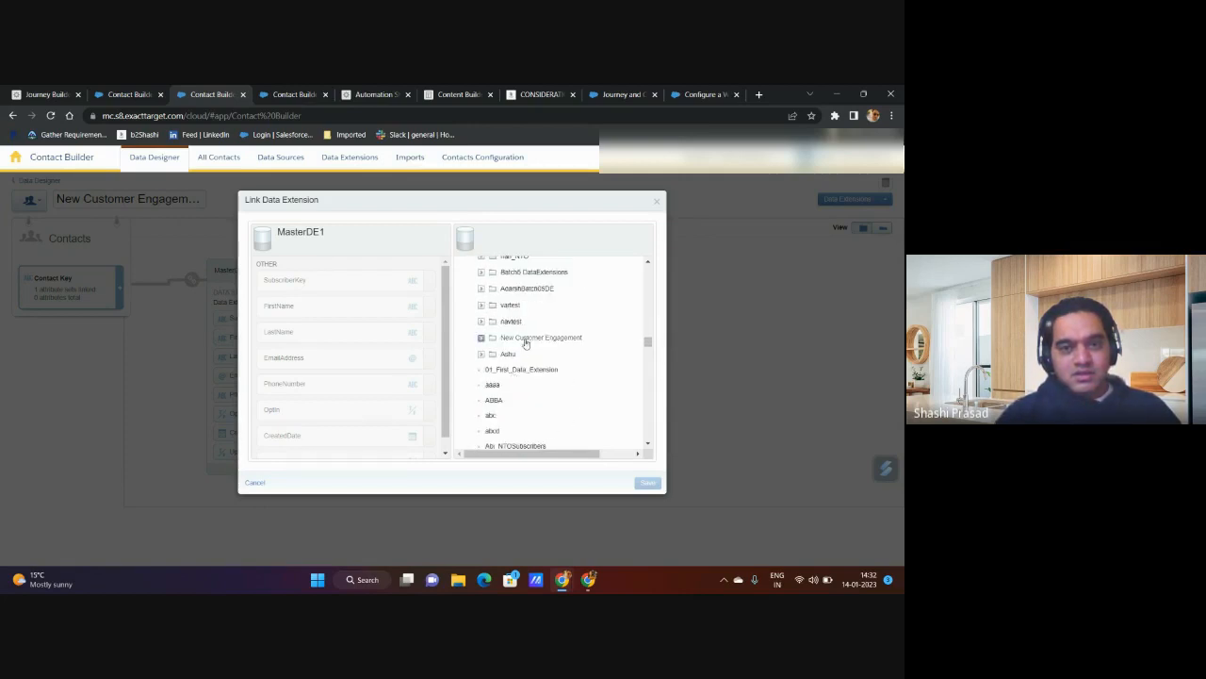
{"action": "left_click", "coordinate": [525, 338]}
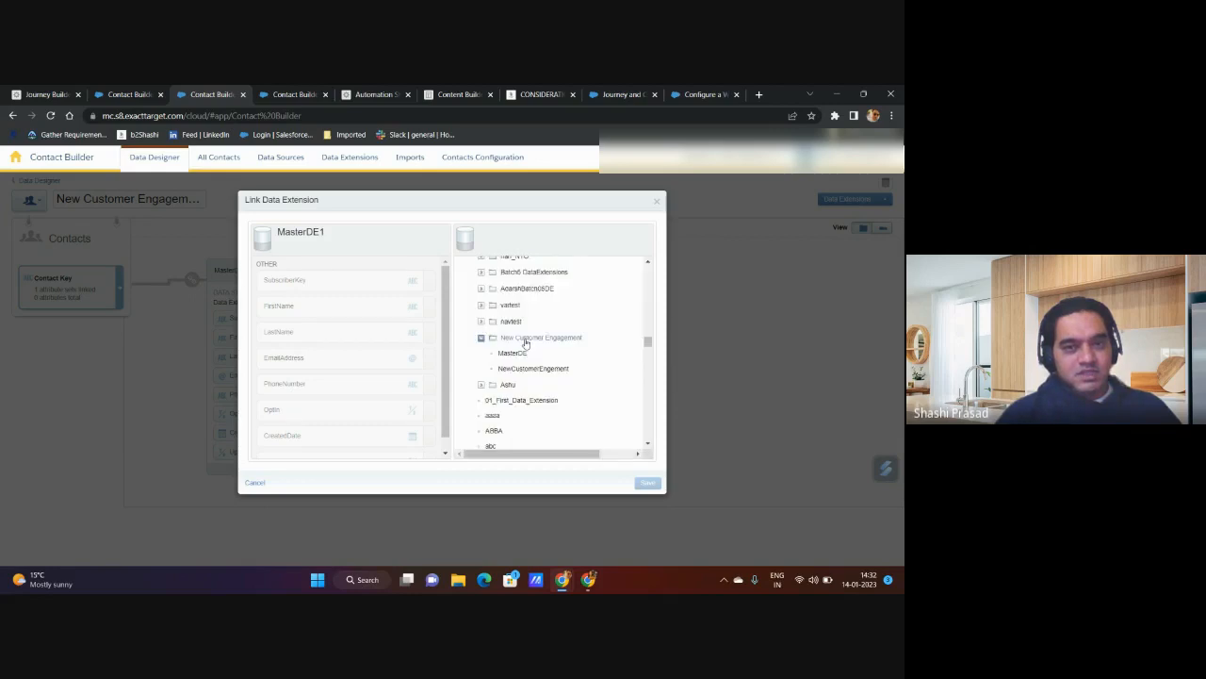
{"action": "left_click", "coordinate": [535, 368]}
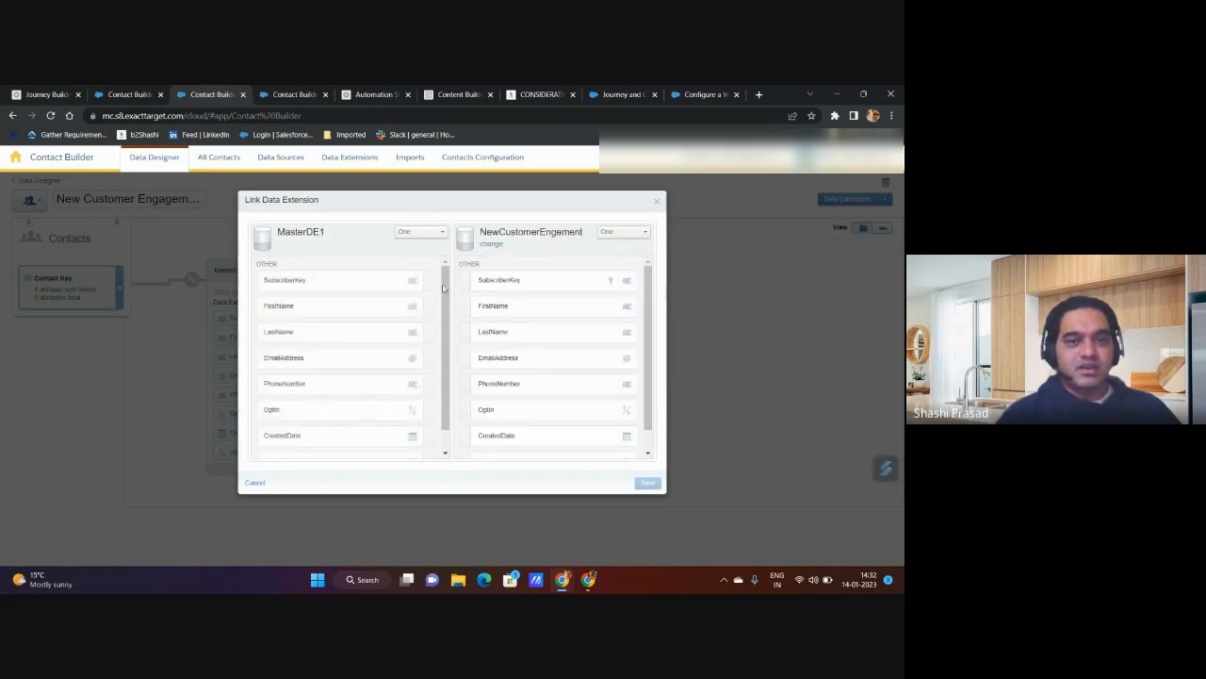
Step: Link SubscriberKey in MasterDE1 to SubscriberKey in NewCustomerEngement and set the NewCustomerEngement side of the relationship to Many
{"action": "left_click_drag", "start_coordinate": [427, 286], "coordinate": [466, 319]}
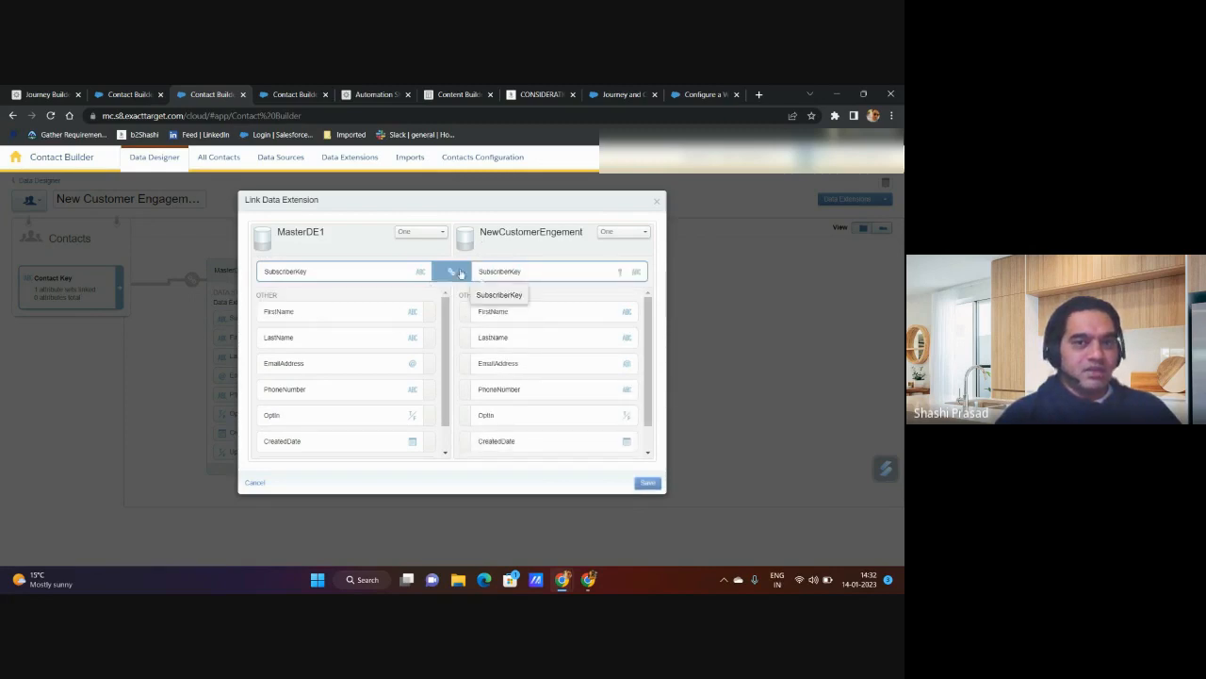
{"action": "left_click", "coordinate": [612, 233]}
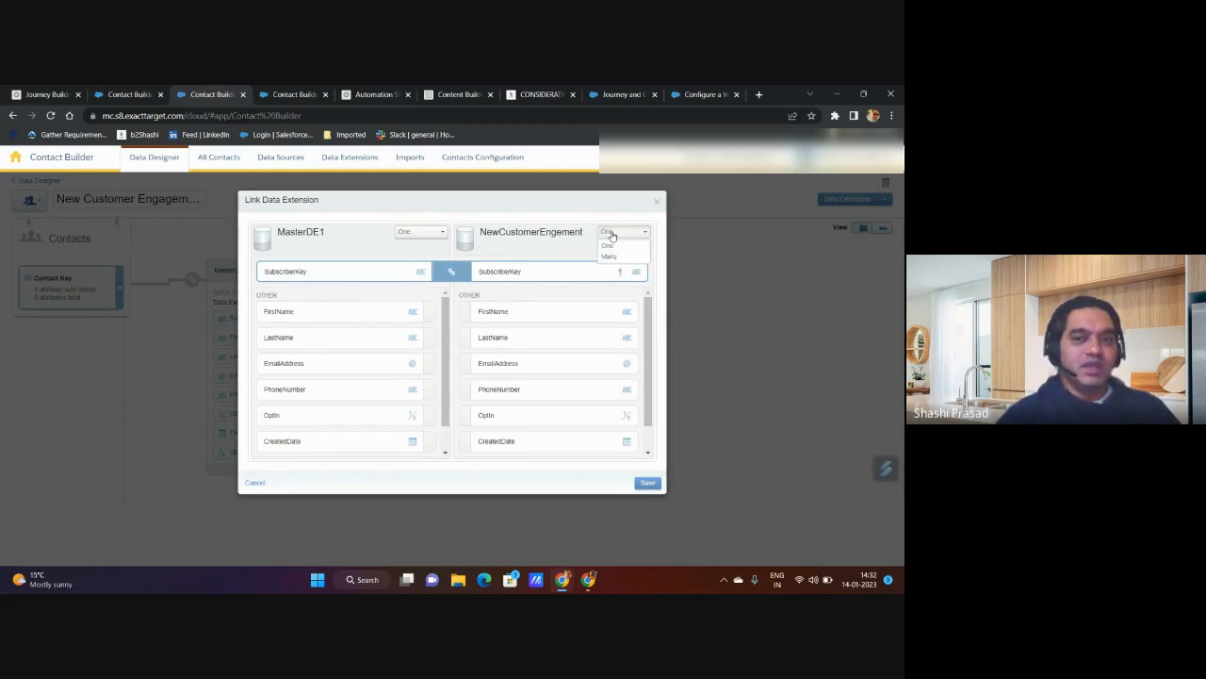
{"action": "left_click", "coordinate": [614, 259]}
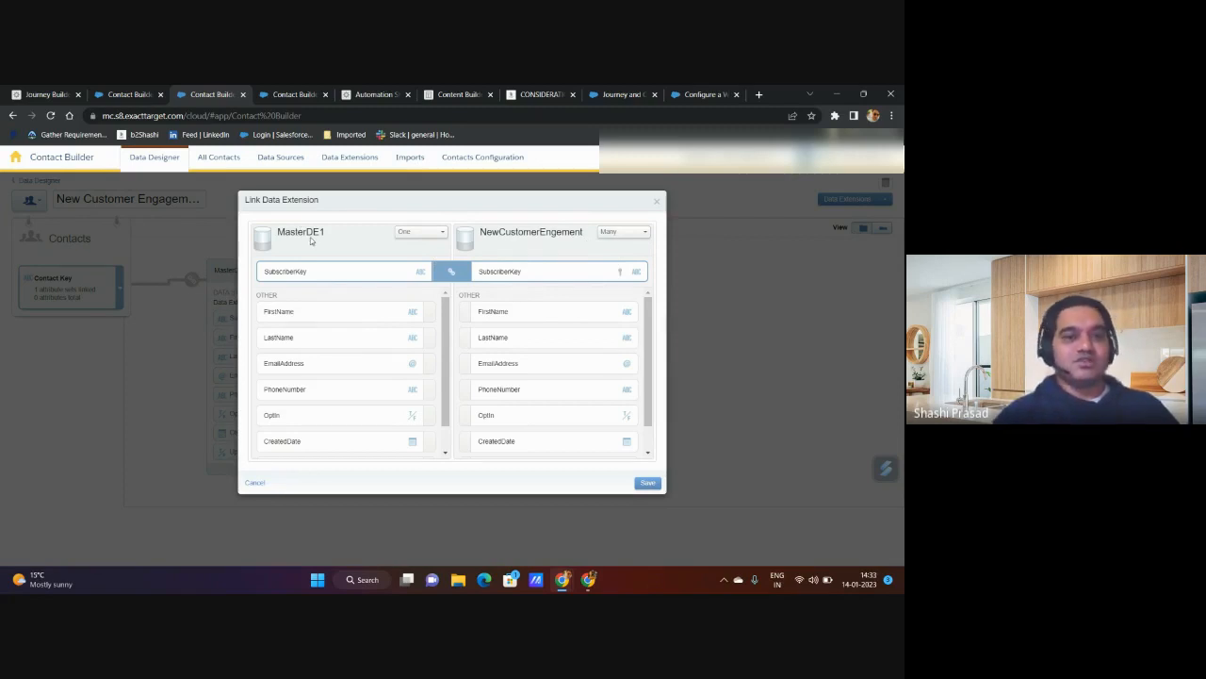
{"action": "left_click_drag", "start_coordinate": [282, 234], "coordinate": [327, 237]}
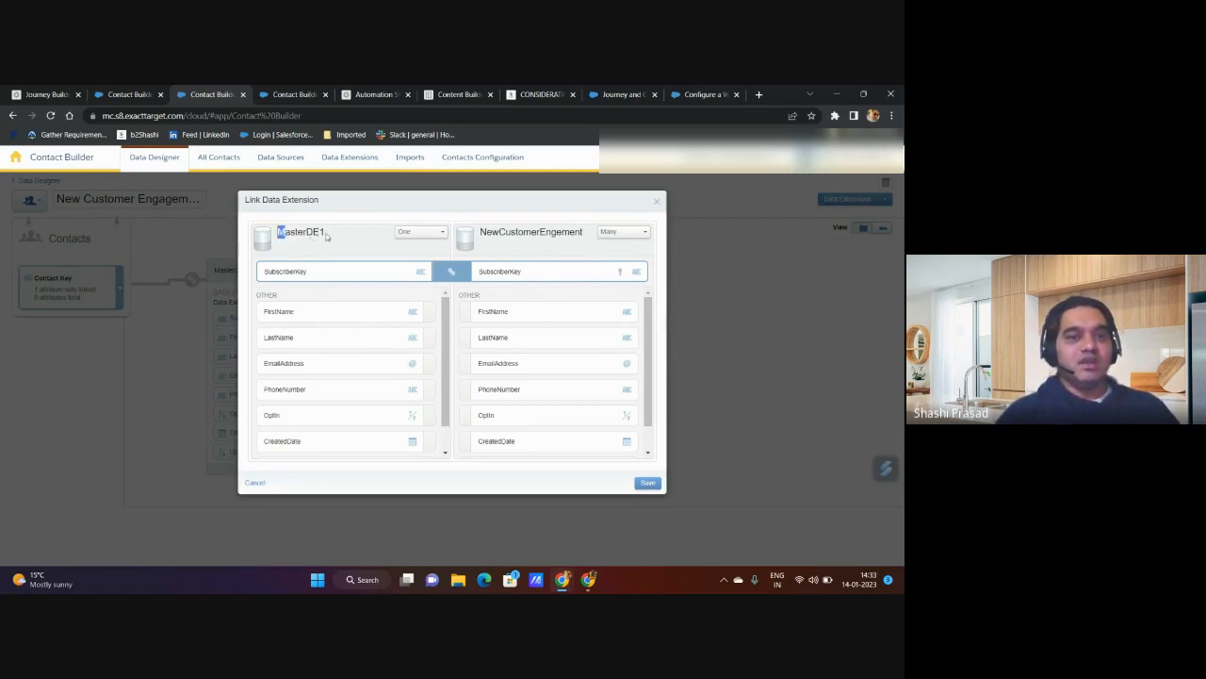
{"action": "left_click_drag", "start_coordinate": [526, 231], "coordinate": [579, 234]}
{"action": "left_click", "coordinate": [579, 236]}
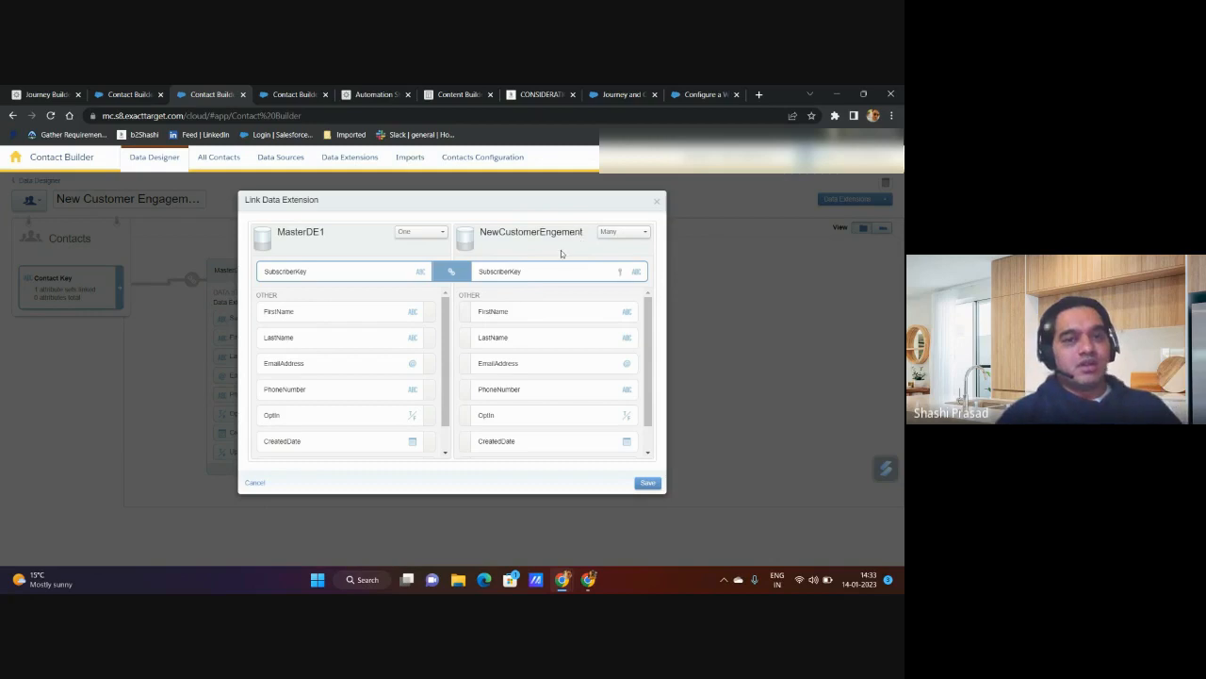
Step: Add a second link between the EmailAddress attributes of MasterDE1 and NewCustomerEngement
{"action": "scroll", "coordinate": [500, 347], "scroll_direction": "down", "scroll_amount": 1}
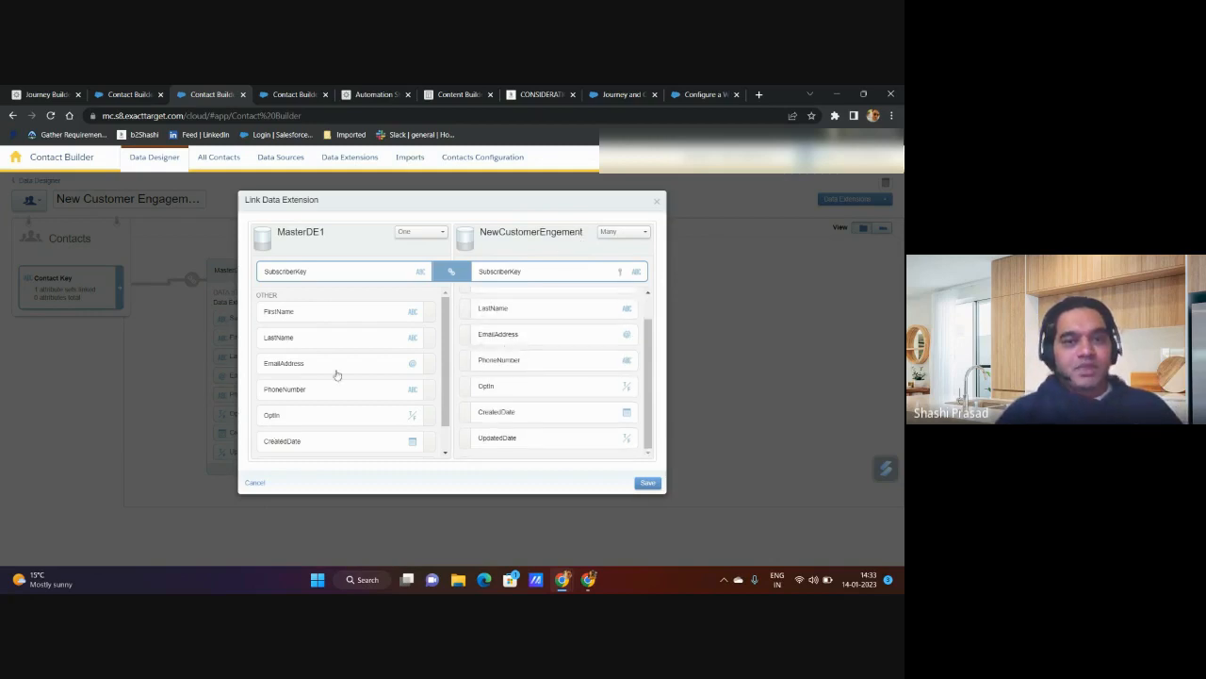
{"action": "scroll", "coordinate": [339, 375], "scroll_direction": "down", "scroll_amount": 1}
{"action": "scroll", "coordinate": [565, 425], "scroll_direction": "up", "scroll_amount": 2}
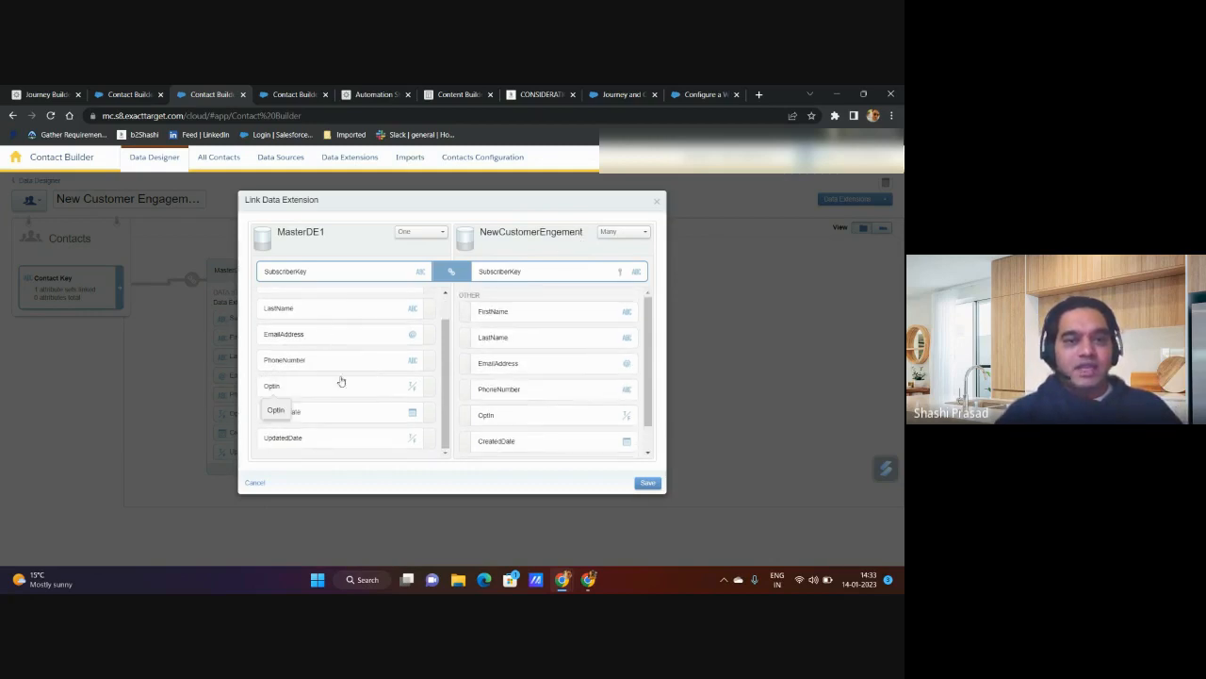
{"action": "left_click", "coordinate": [430, 337]}
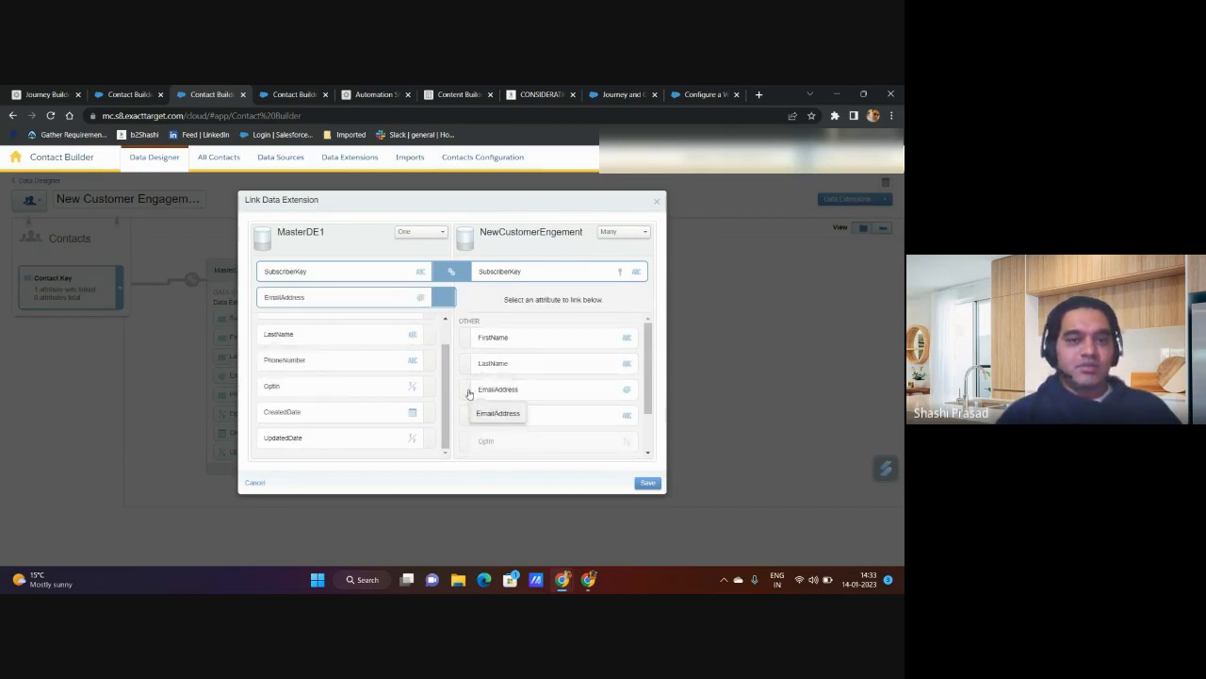
{"action": "left_click", "coordinate": [470, 393]}
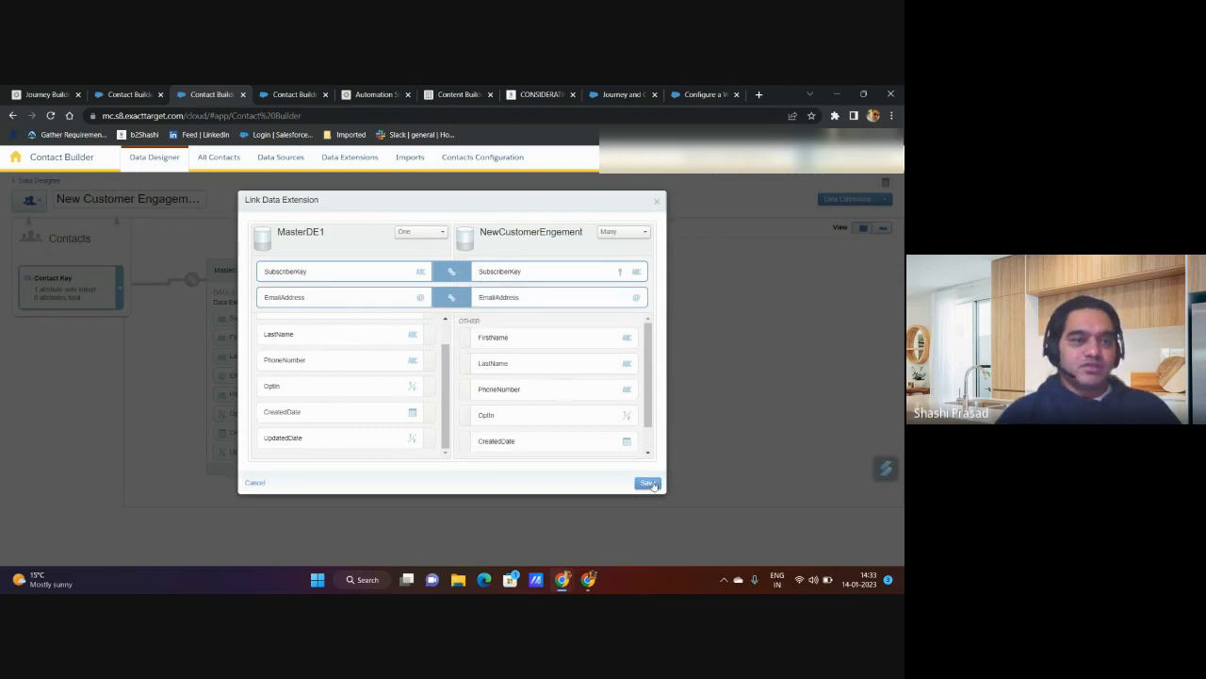
Step: Check the CustomerEngagement attribute hierarchy in Journey Builder's contact filter, then return to the open link in Contact Builder
{"action": "left_click", "coordinate": [52, 91]}
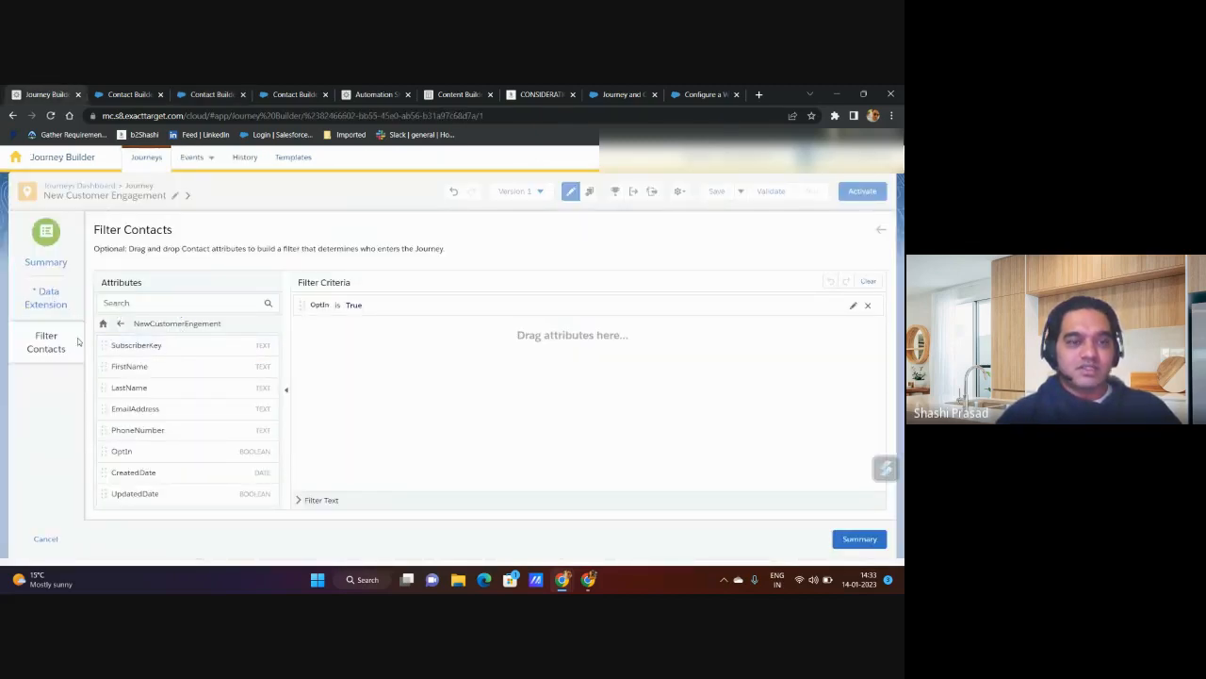
{"action": "left_click", "coordinate": [120, 324]}
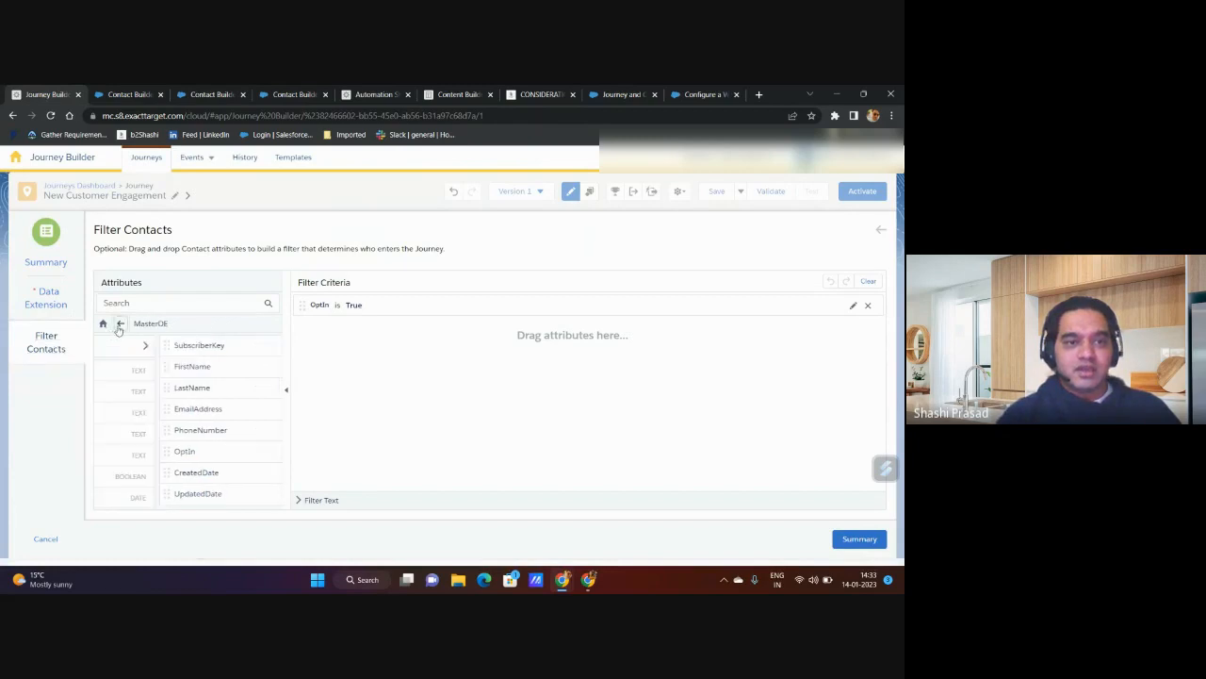
{"action": "left_click", "coordinate": [119, 323]}
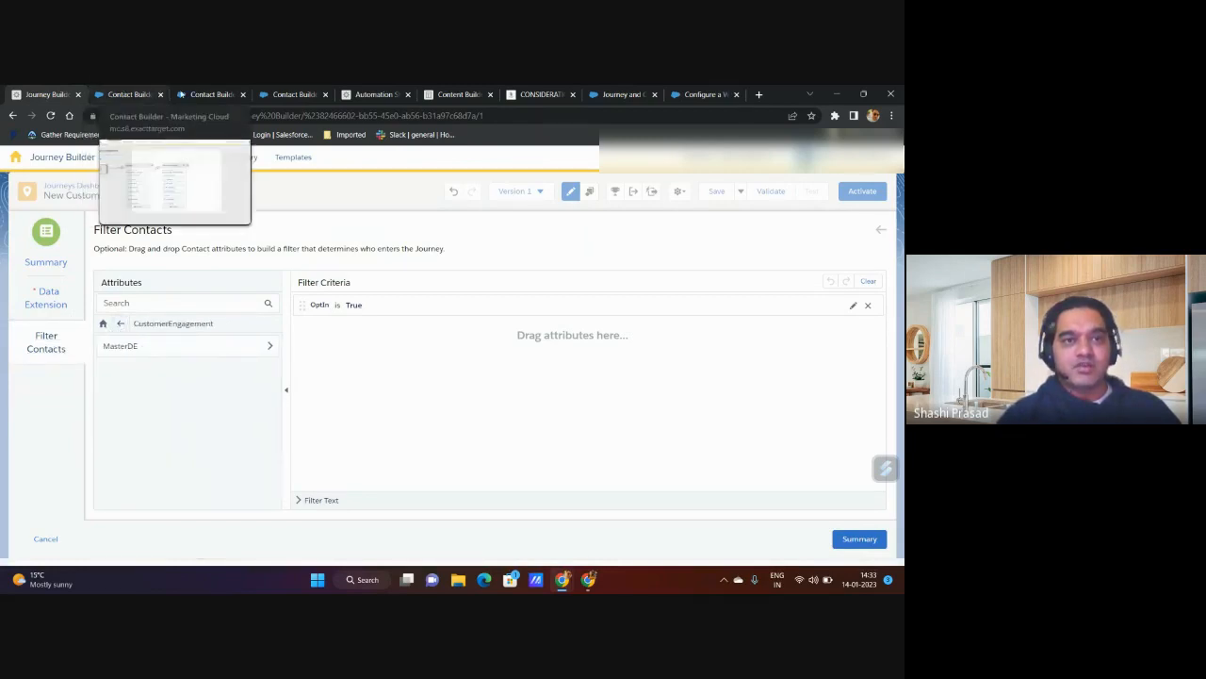
{"action": "left_click", "coordinate": [209, 94]}
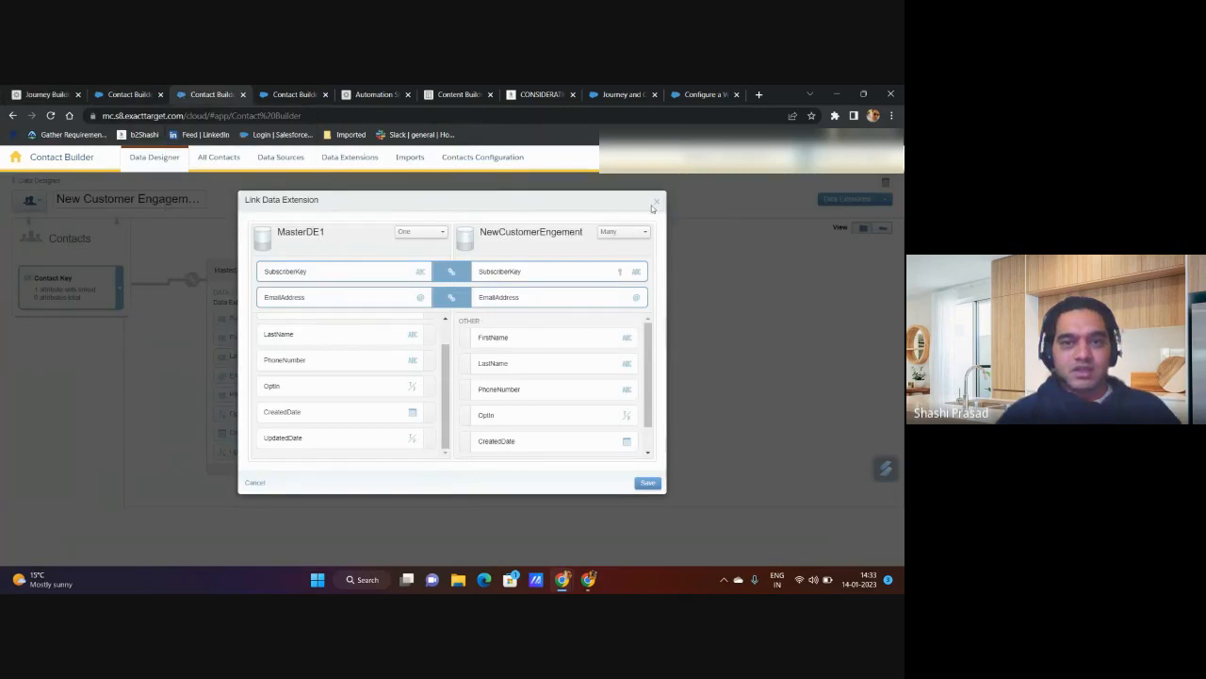
Step: Save and confirm the relationship between MasterDE1 and NewCustomerEngement, leaving NewCustomerEngement without any further link
{"action": "left_click", "coordinate": [648, 483]}
{"action": "left_click", "coordinate": [659, 290]}
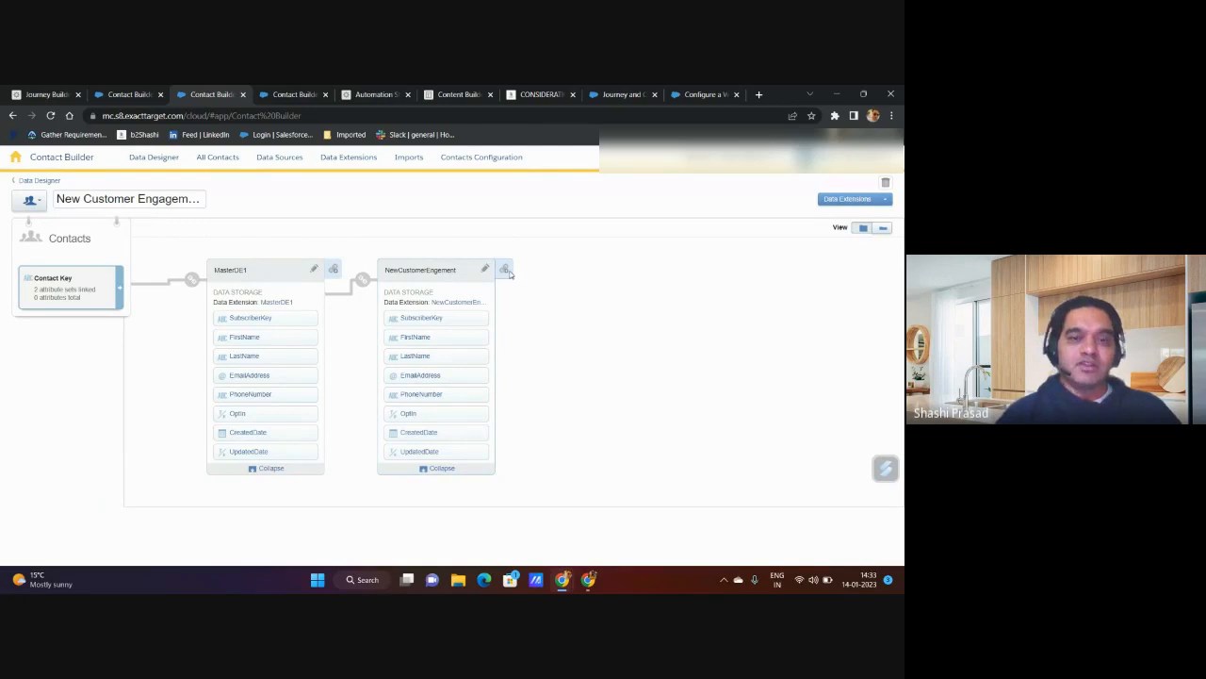
{"action": "left_click", "coordinate": [506, 272]}
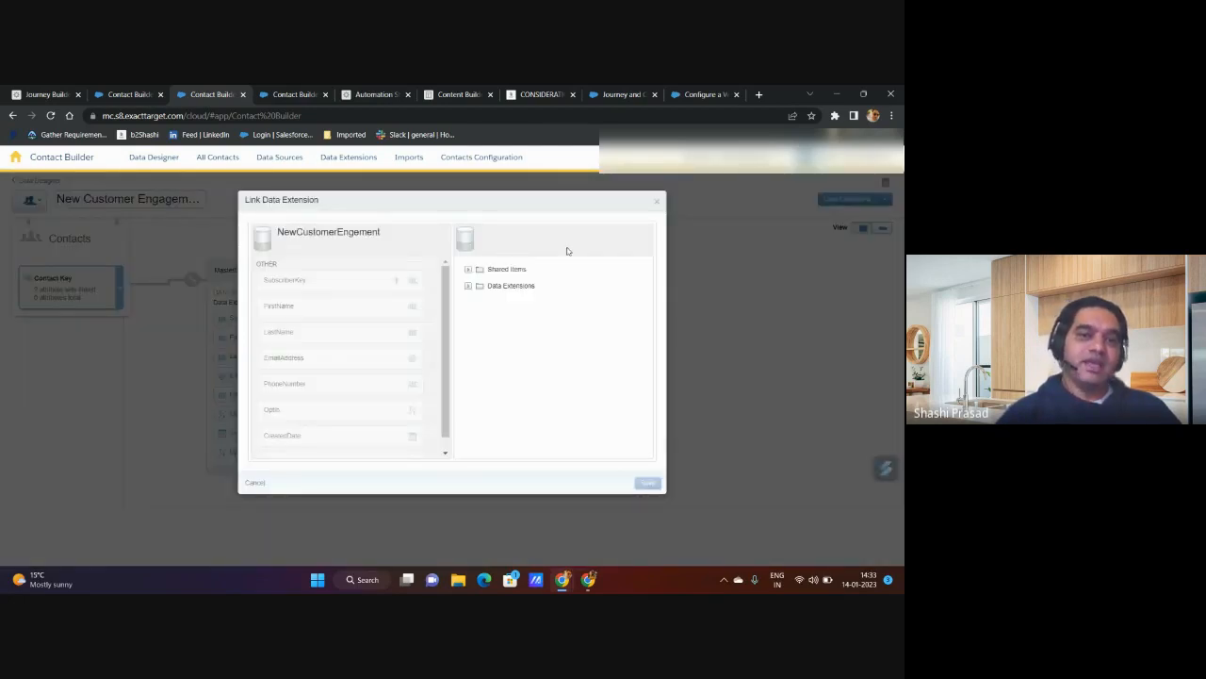
{"action": "left_click", "coordinate": [255, 482]}
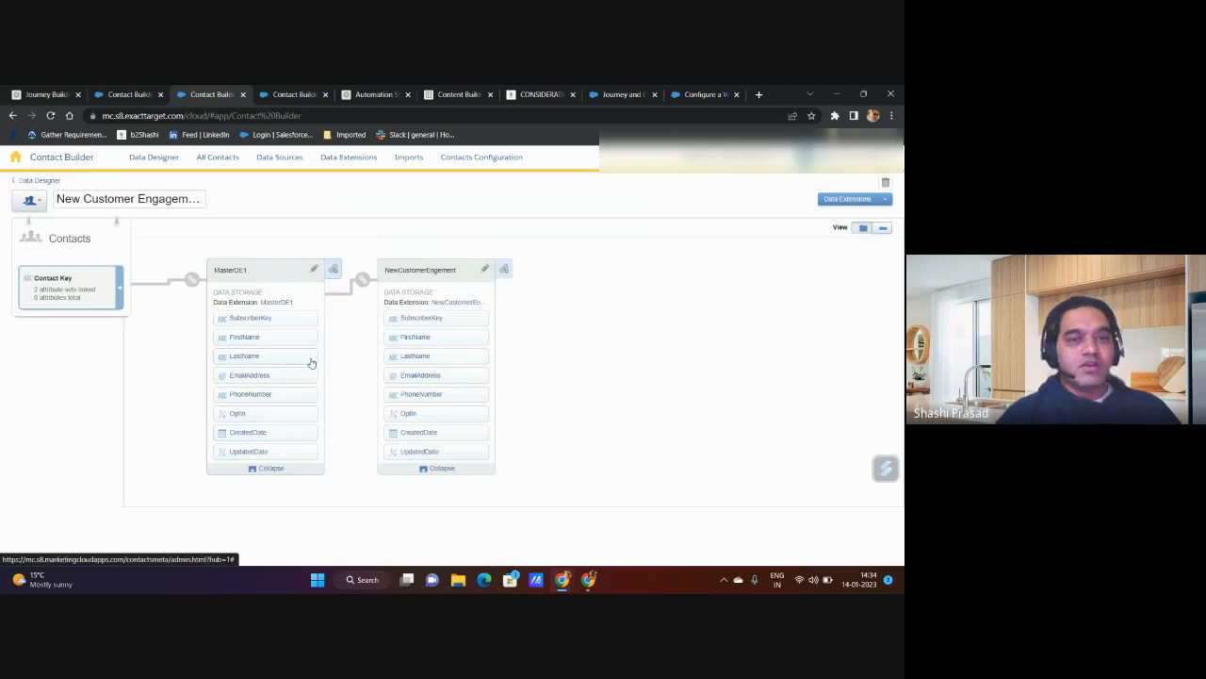
Step: Start another link from MasterDE1 to the data extension ending in Cust_data_New in the Demo subfolder
{"action": "left_click", "coordinate": [332, 271]}
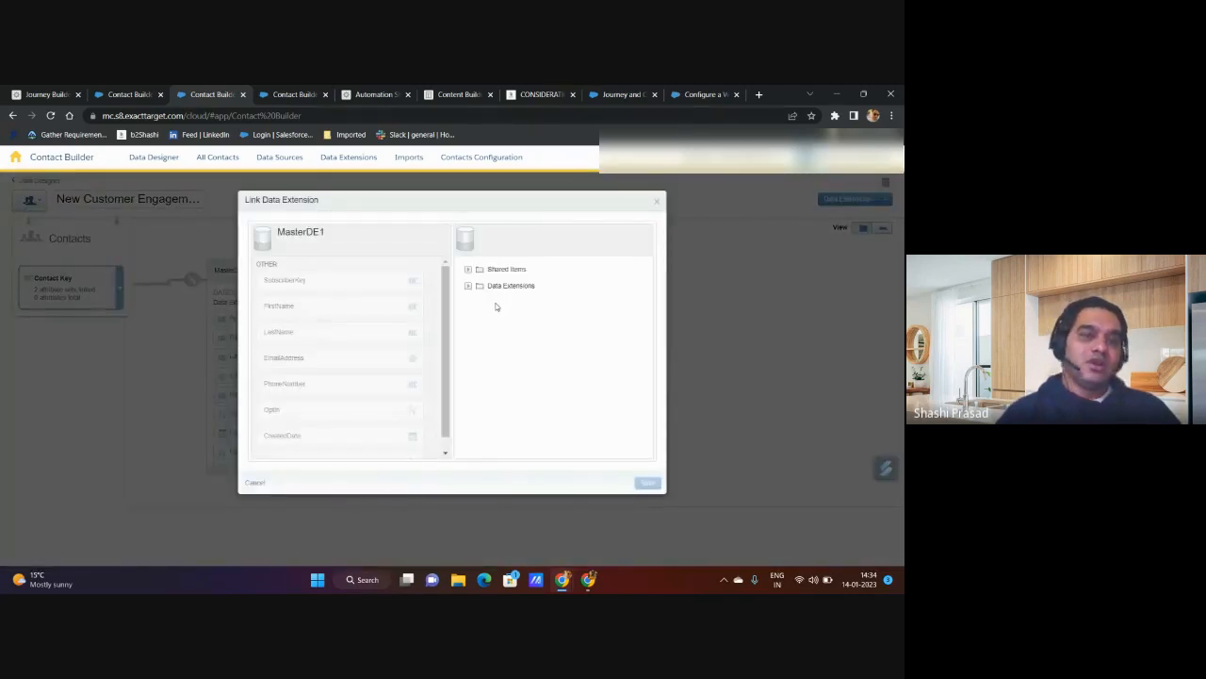
{"action": "left_click", "coordinate": [468, 287]}
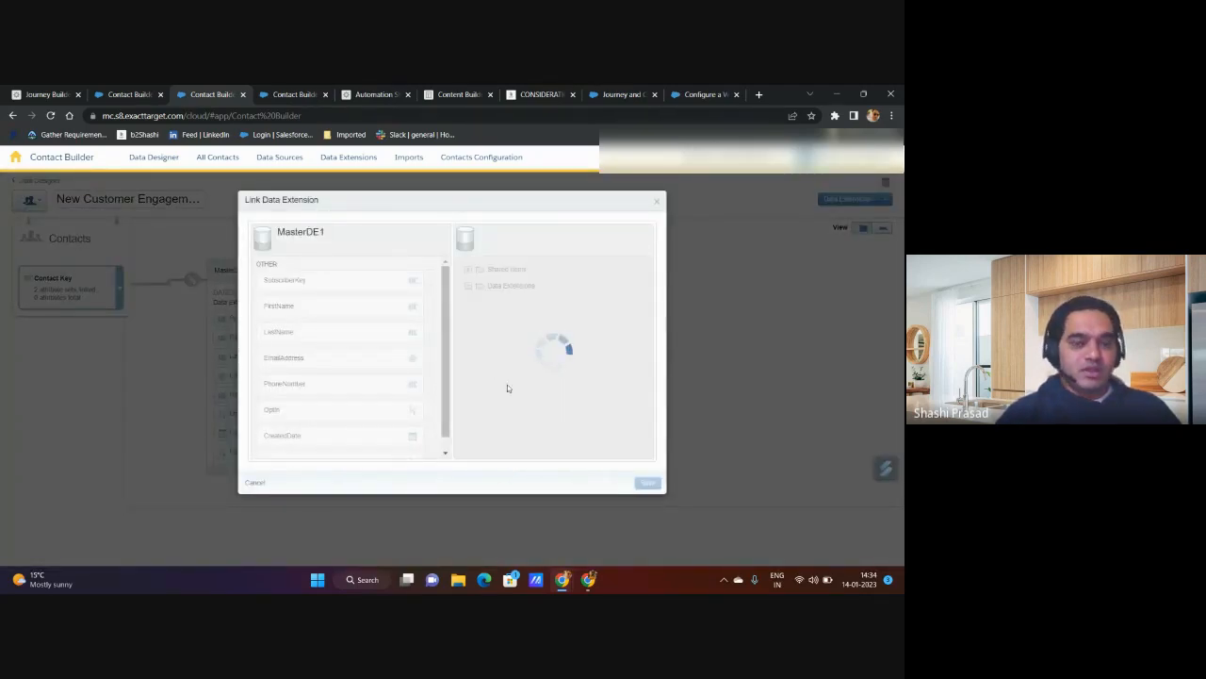
{"action": "left_click", "coordinate": [509, 303]}
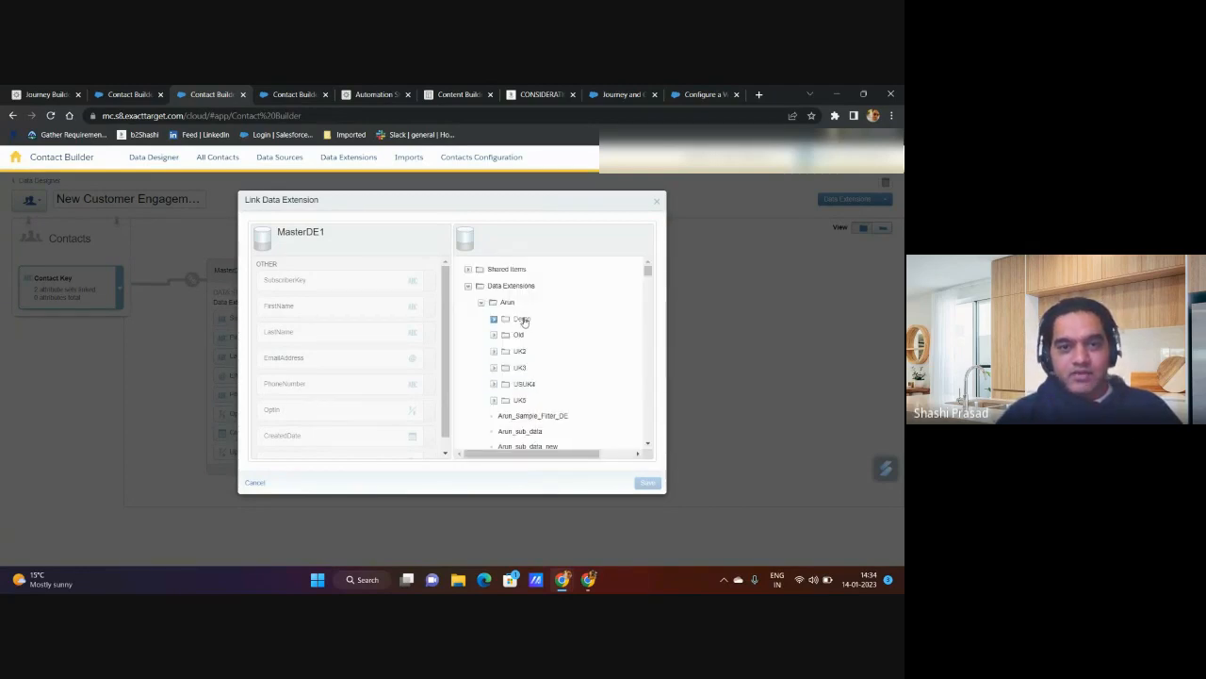
{"action": "left_click", "coordinate": [524, 321]}
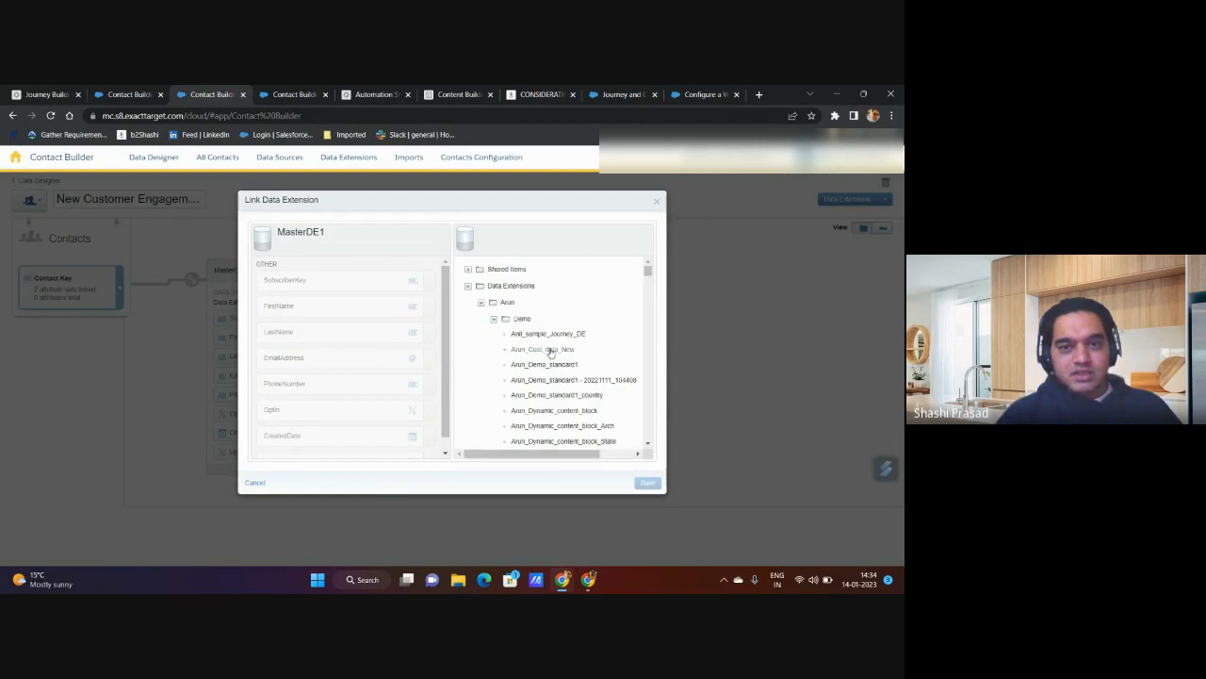
{"action": "left_click", "coordinate": [555, 351]}
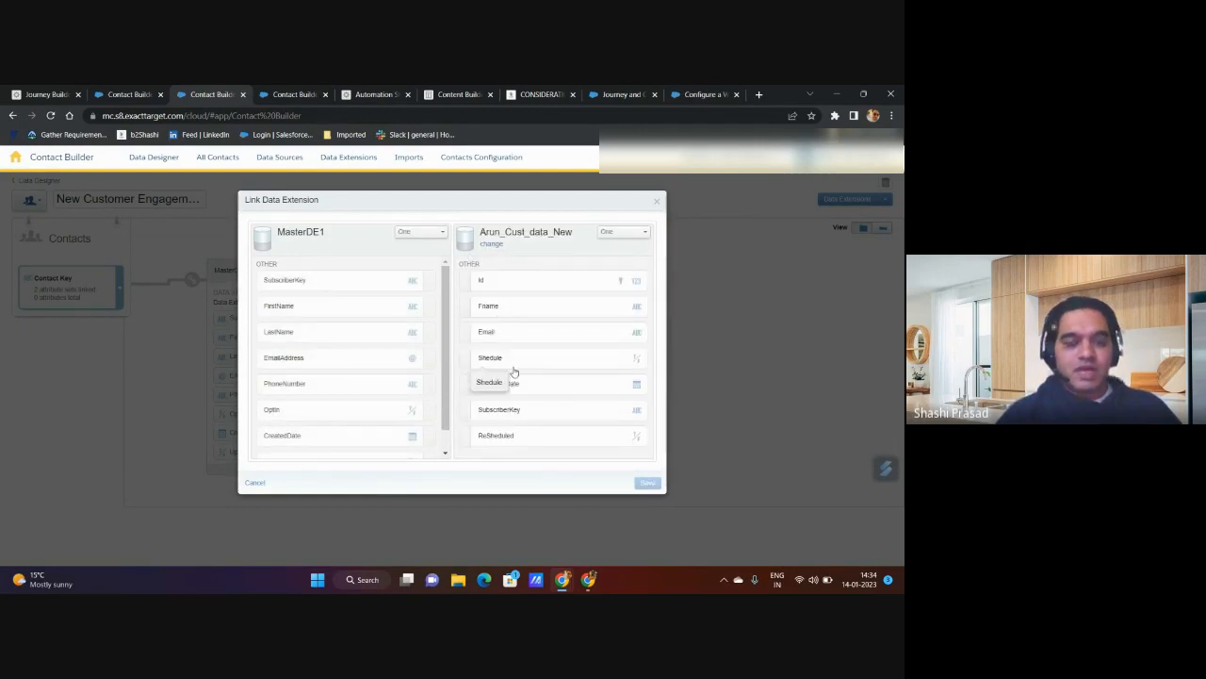
Step: Link the SubscriberKey attribute of MasterDE1 to the SubscriberKey attribute of the data extension ending in Cust_data_New
{"action": "left_click", "coordinate": [425, 285]}
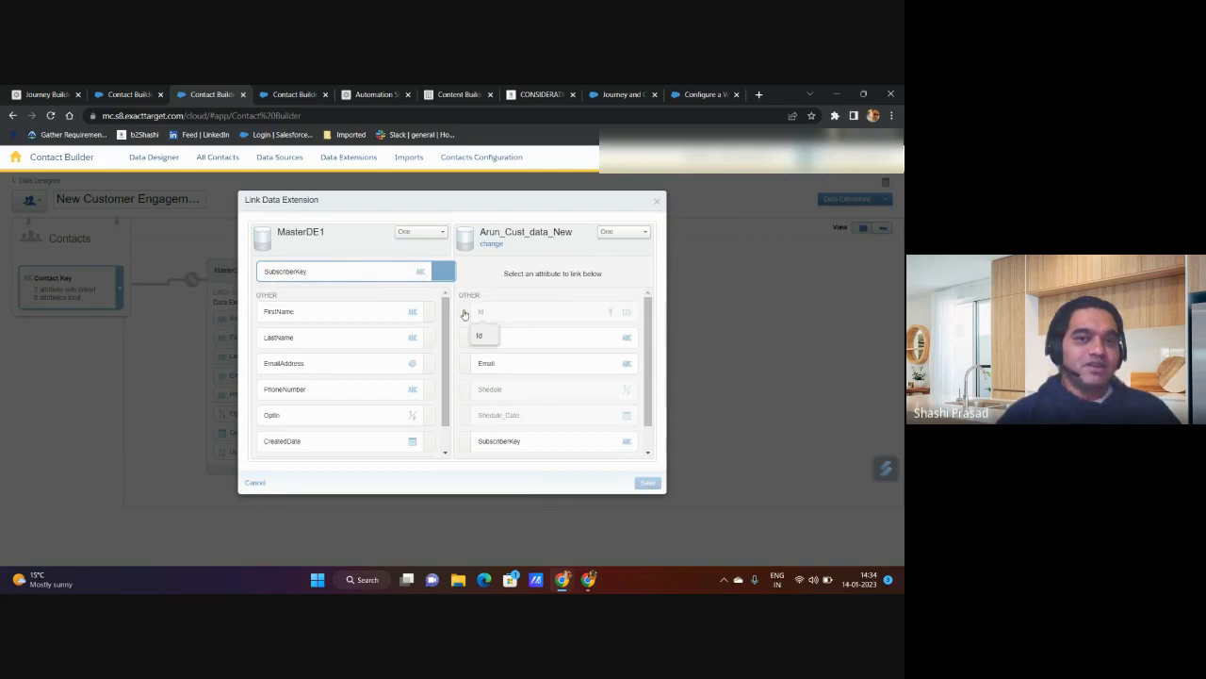
{"action": "scroll", "coordinate": [531, 407], "scroll_direction": "down", "scroll_amount": 1}
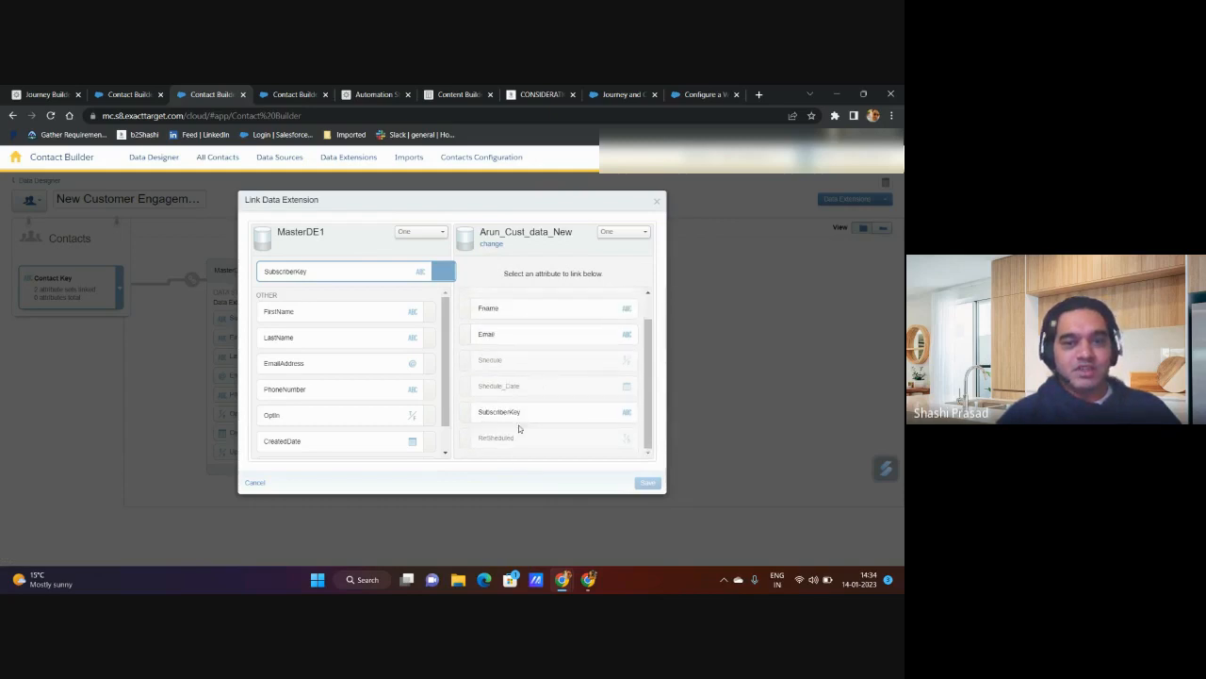
{"action": "scroll", "coordinate": [495, 405], "scroll_direction": "up", "scroll_amount": 1}
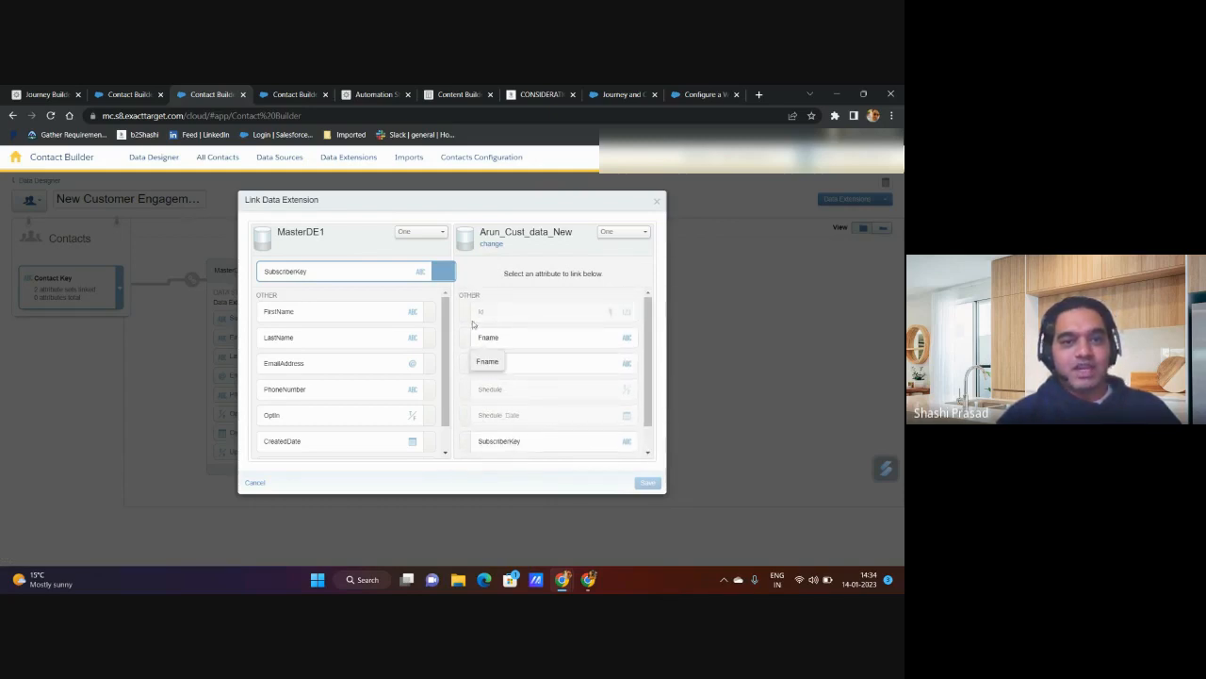
{"action": "scroll", "coordinate": [508, 389], "scroll_direction": "down", "scroll_amount": 1}
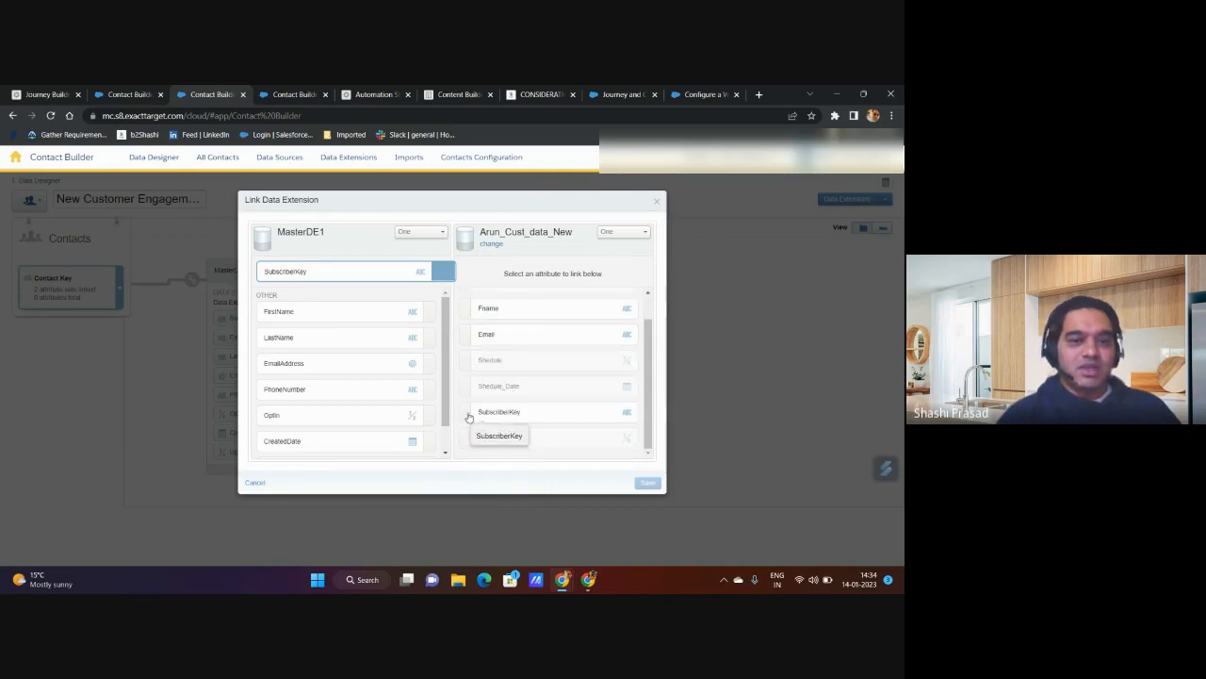
{"action": "left_click", "coordinate": [472, 415]}
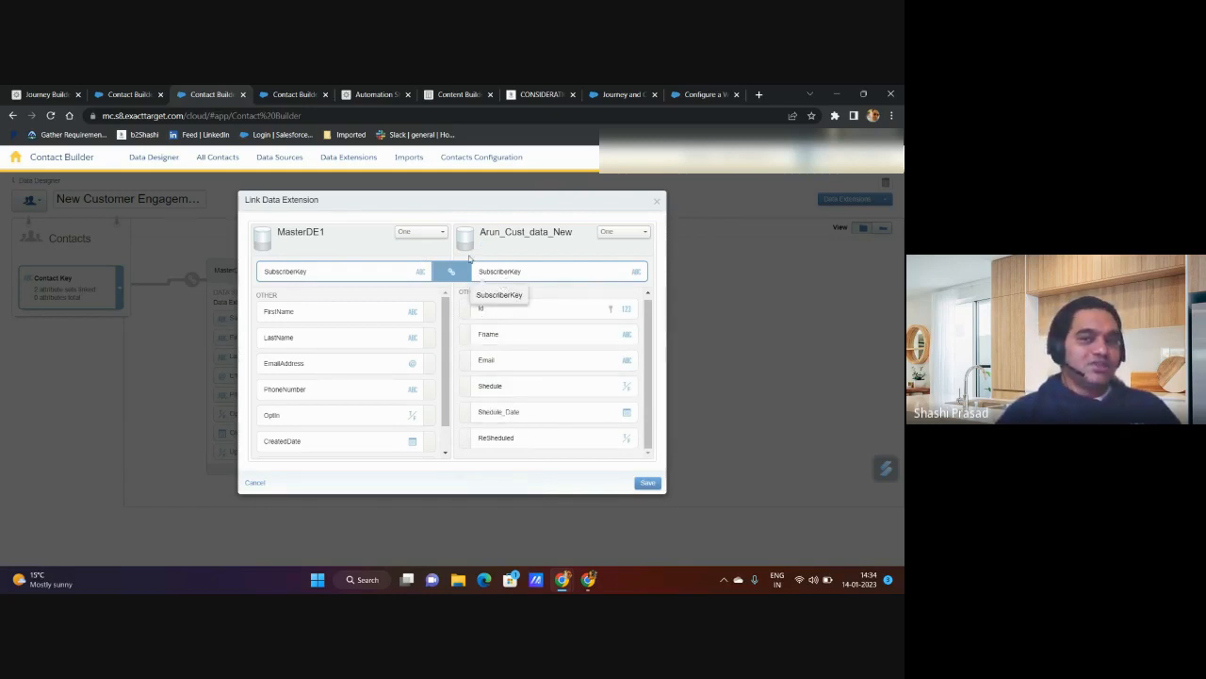
Step: Set the cardinality on the Cust_data_New side to Many, and save and confirm the relationship
{"action": "left_click", "coordinate": [629, 236]}
{"action": "left_click", "coordinate": [614, 258]}
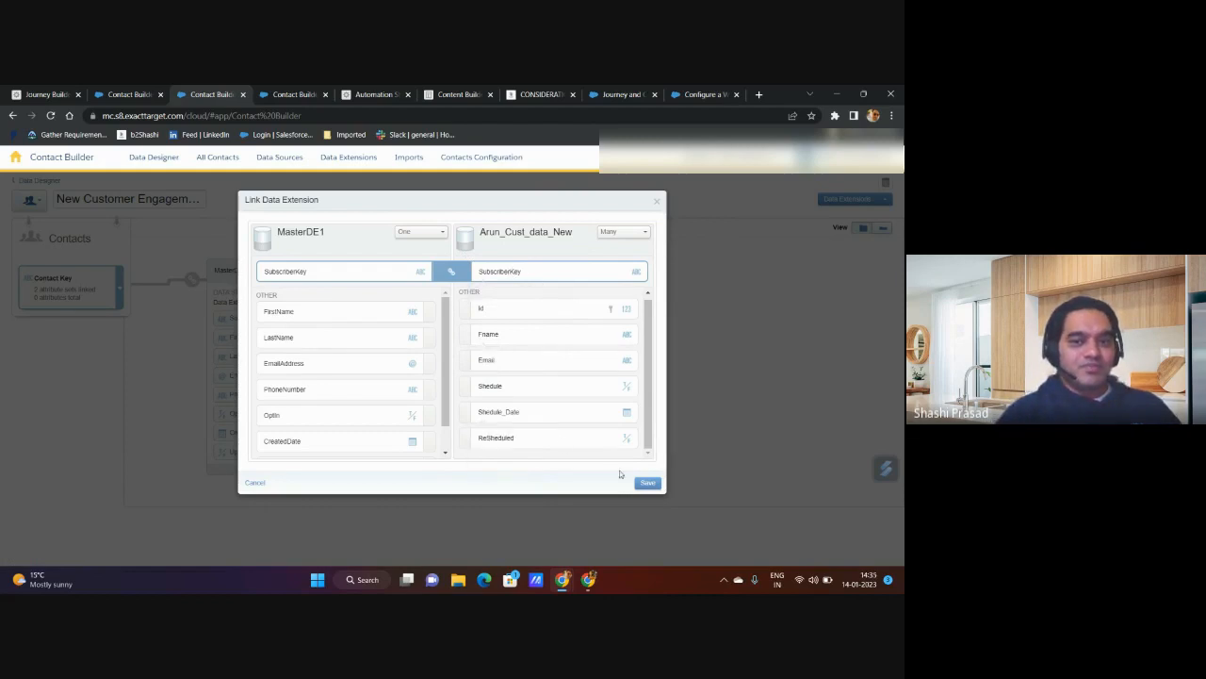
{"action": "left_click", "coordinate": [648, 482]}
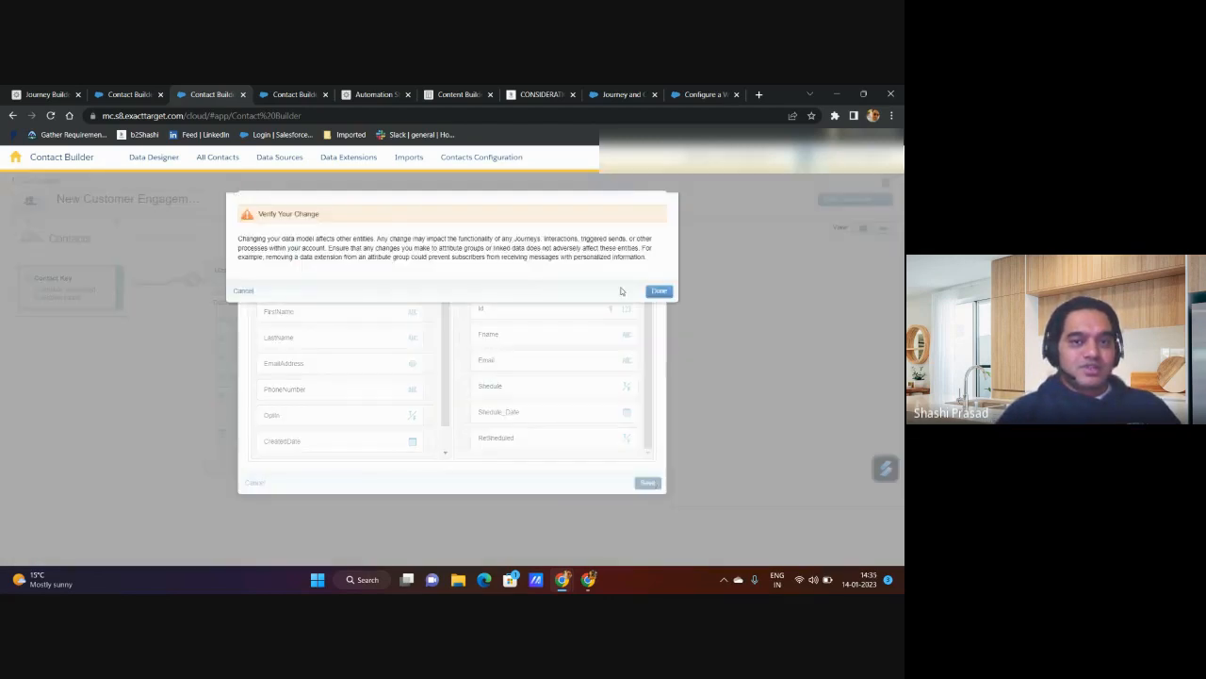
{"action": "left_click", "coordinate": [659, 290]}
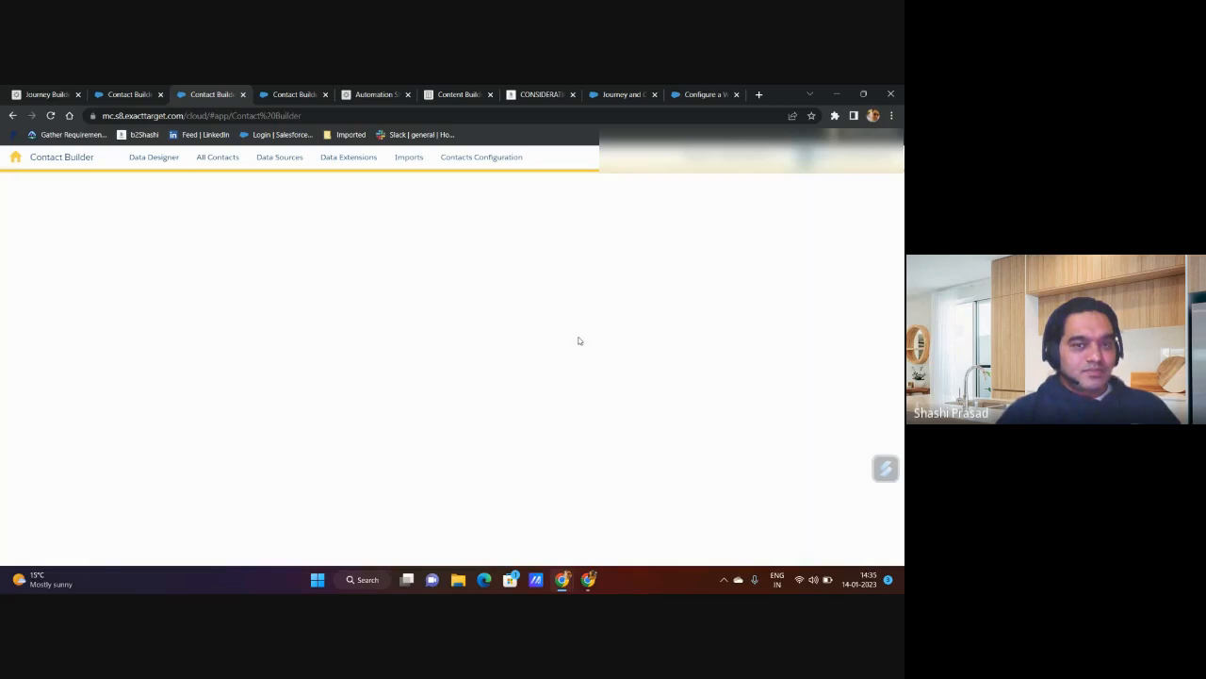
Step: Review the data extensions linked in the New Customer Engagement attribute group, including the linking options of the one ending in Cust_data_New
{"action": "scroll", "coordinate": [449, 386], "scroll_direction": "down", "scroll_amount": 2}
{"action": "scroll", "coordinate": [325, 448], "scroll_direction": "up", "scroll_amount": 2}
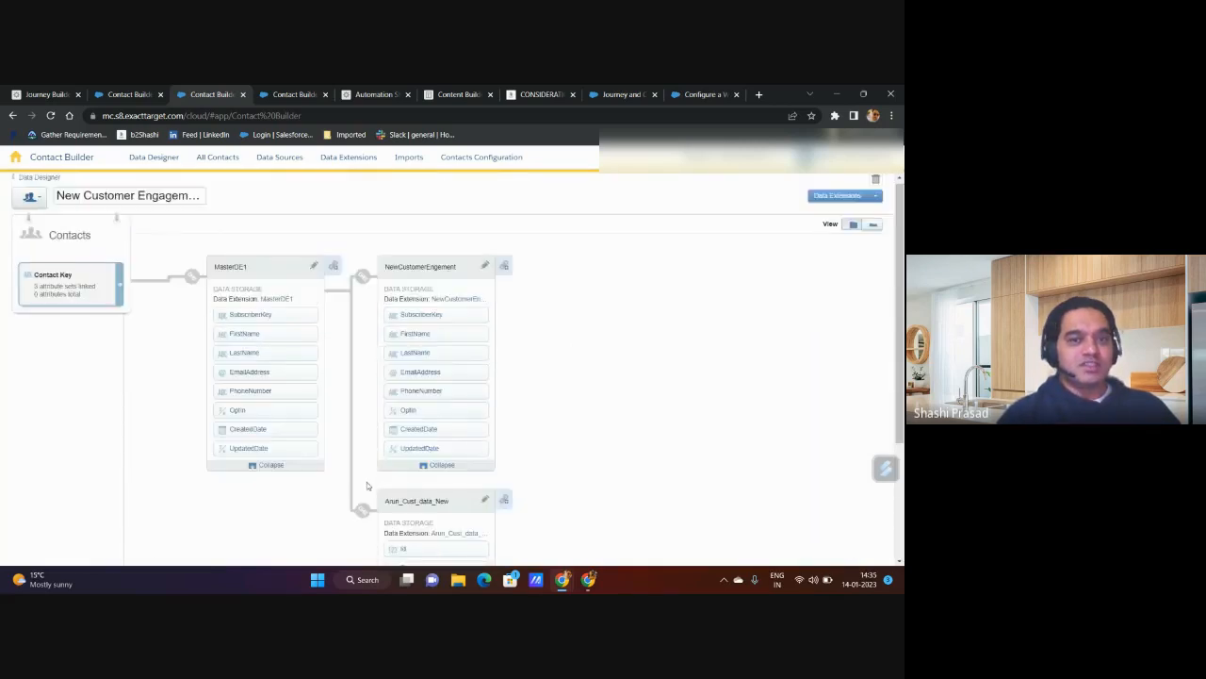
{"action": "scroll", "coordinate": [481, 396], "scroll_direction": "down", "scroll_amount": 2}
{"action": "scroll", "coordinate": [468, 474], "scroll_direction": "up", "scroll_amount": 1}
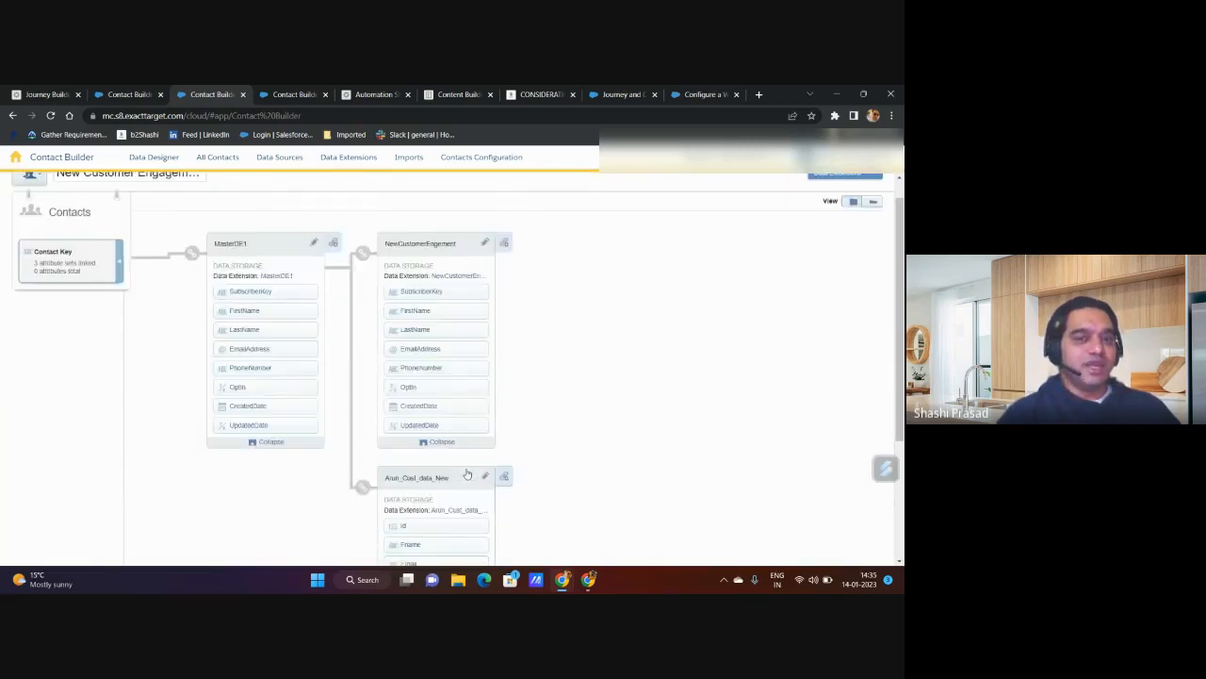
{"action": "scroll", "coordinate": [468, 474], "scroll_direction": "up", "scroll_amount": 1}
{"action": "scroll", "coordinate": [632, 503], "scroll_direction": "down", "scroll_amount": 3}
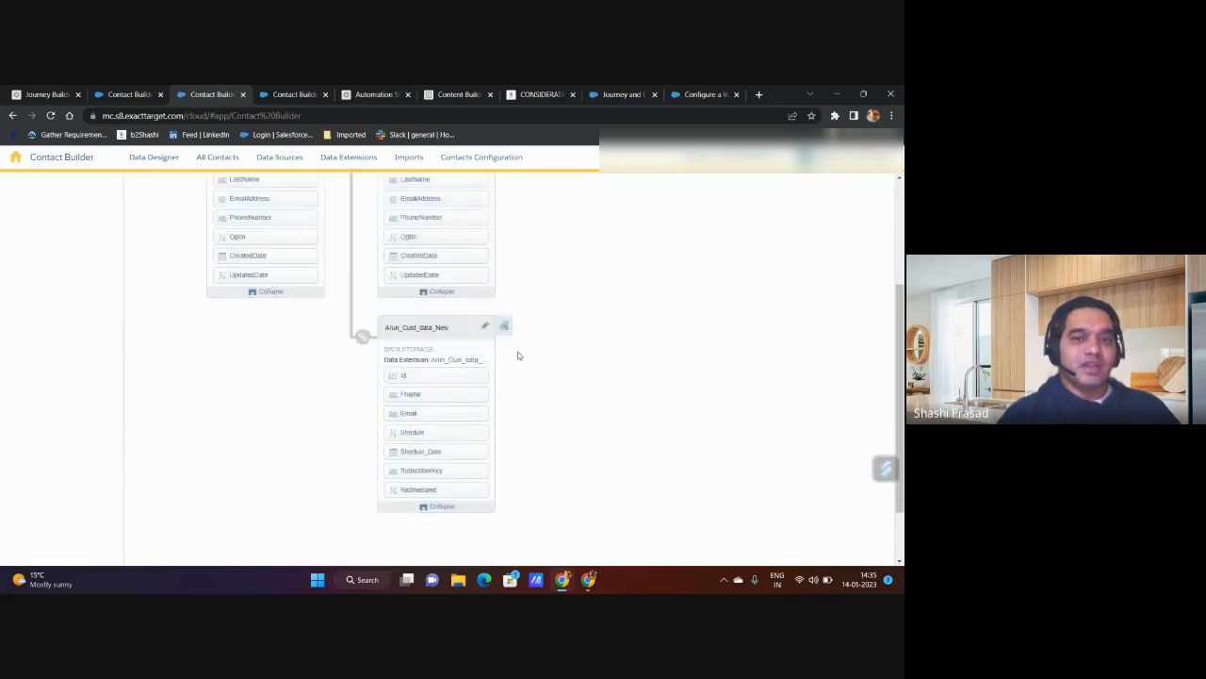
{"action": "left_click", "coordinate": [505, 327]}
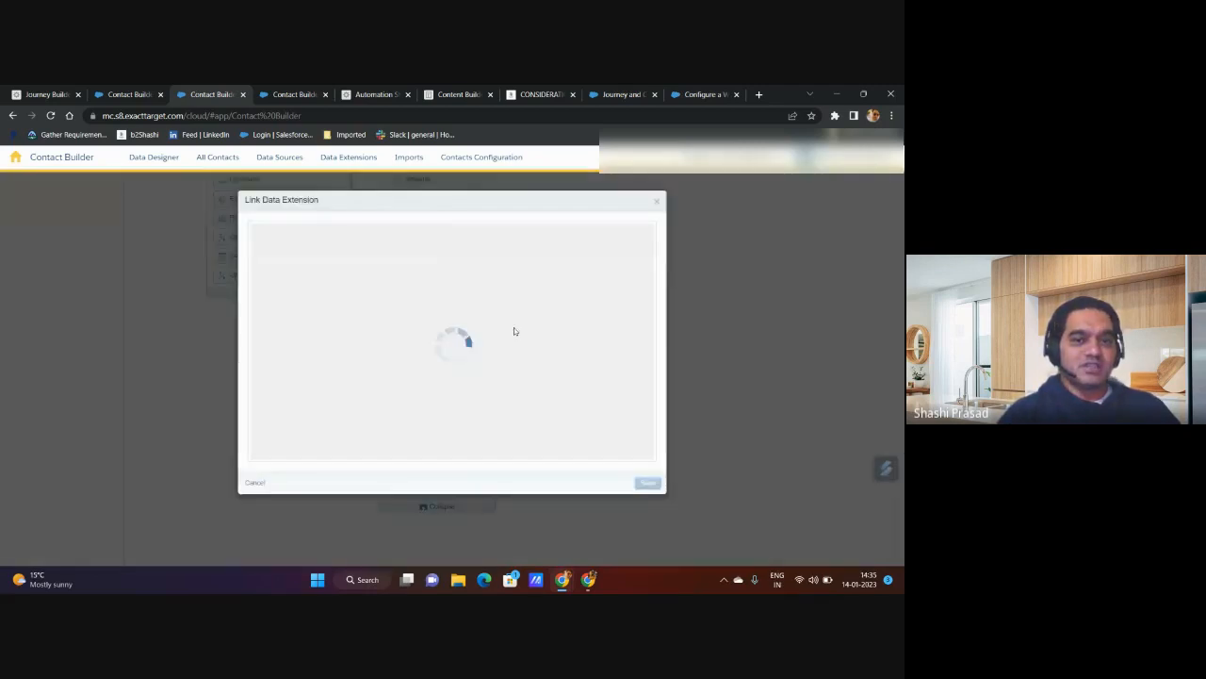
{"action": "left_click", "coordinate": [658, 204]}
{"action": "scroll", "coordinate": [474, 474], "scroll_direction": "up", "scroll_amount": 3}
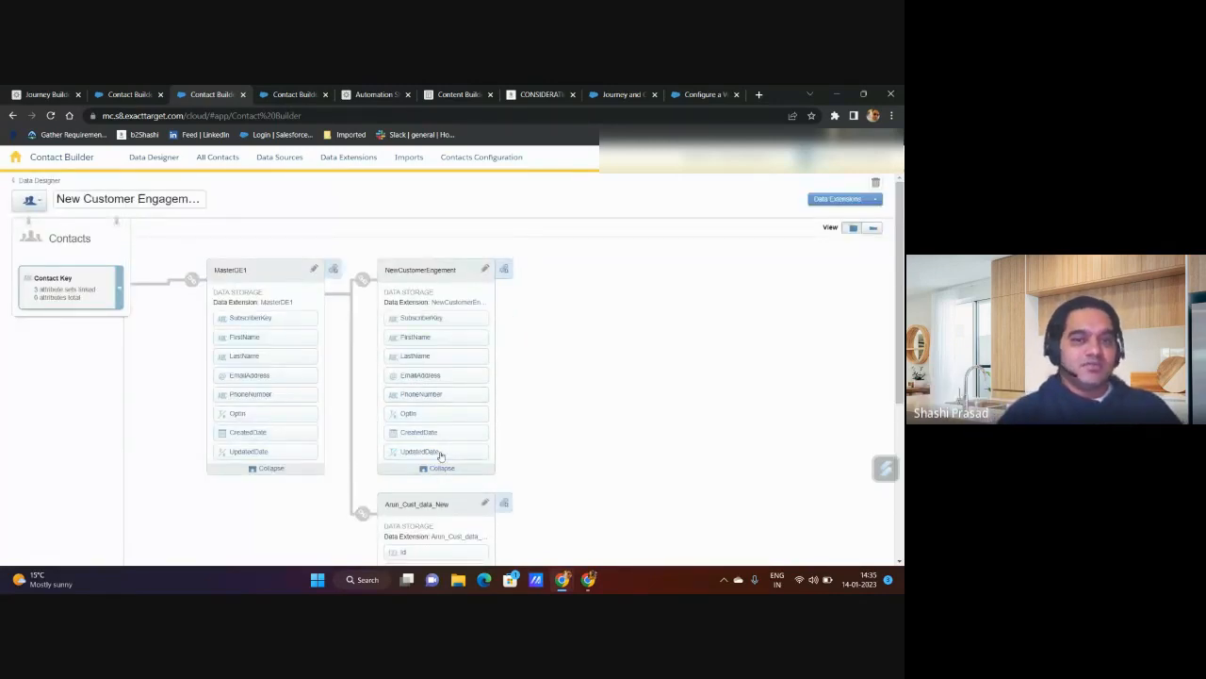
{"action": "scroll", "coordinate": [442, 457], "scroll_direction": "down", "scroll_amount": 2}
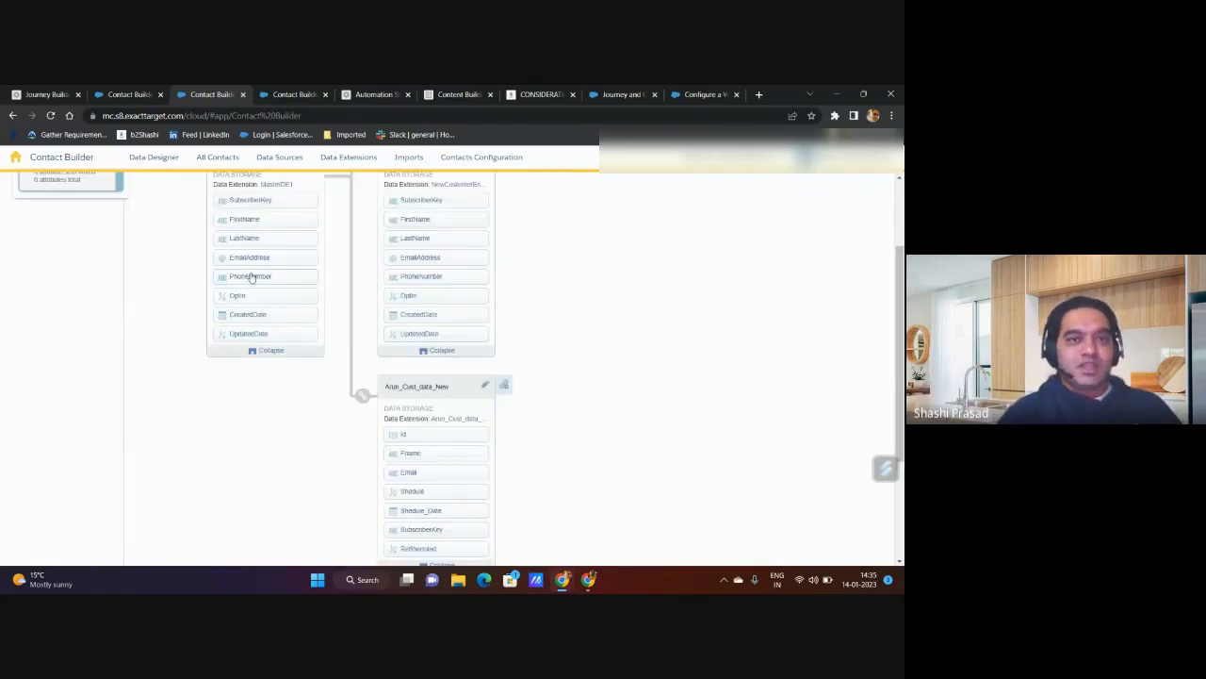
Step: Switch to Journey Builder, discard the open contact filter's changes, and reopen the filter from the journey's data extension entry source
{"action": "left_click", "coordinate": [66, 95]}
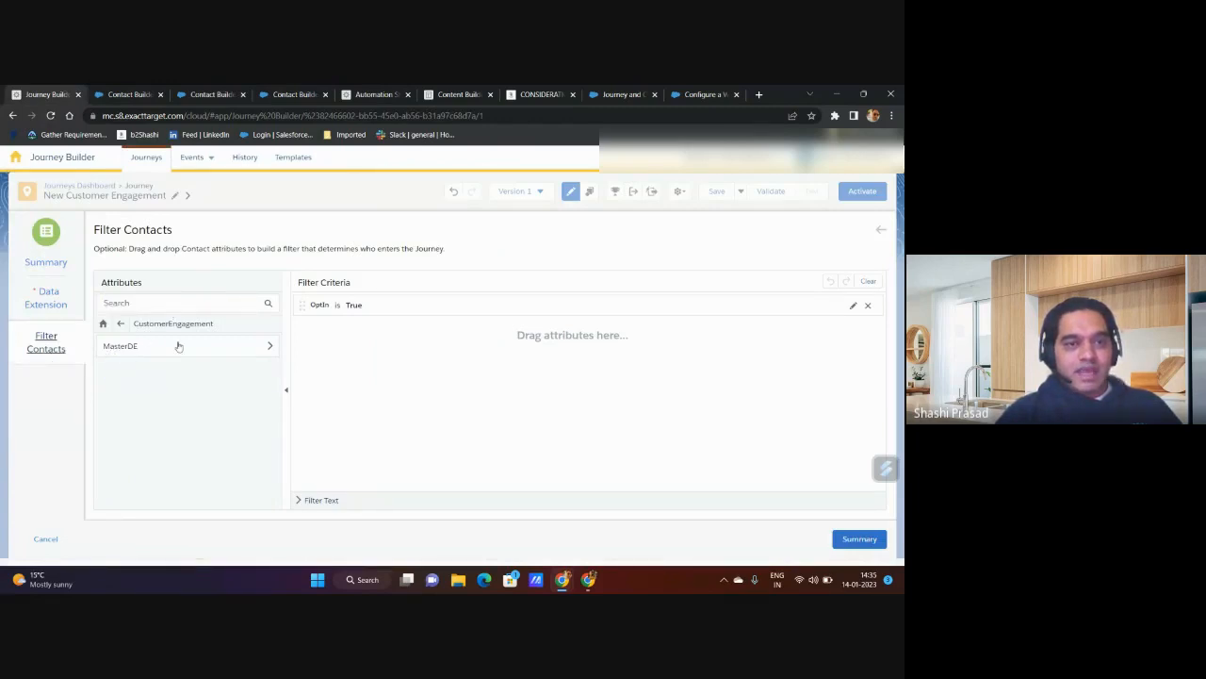
{"action": "left_click", "coordinate": [47, 542]}
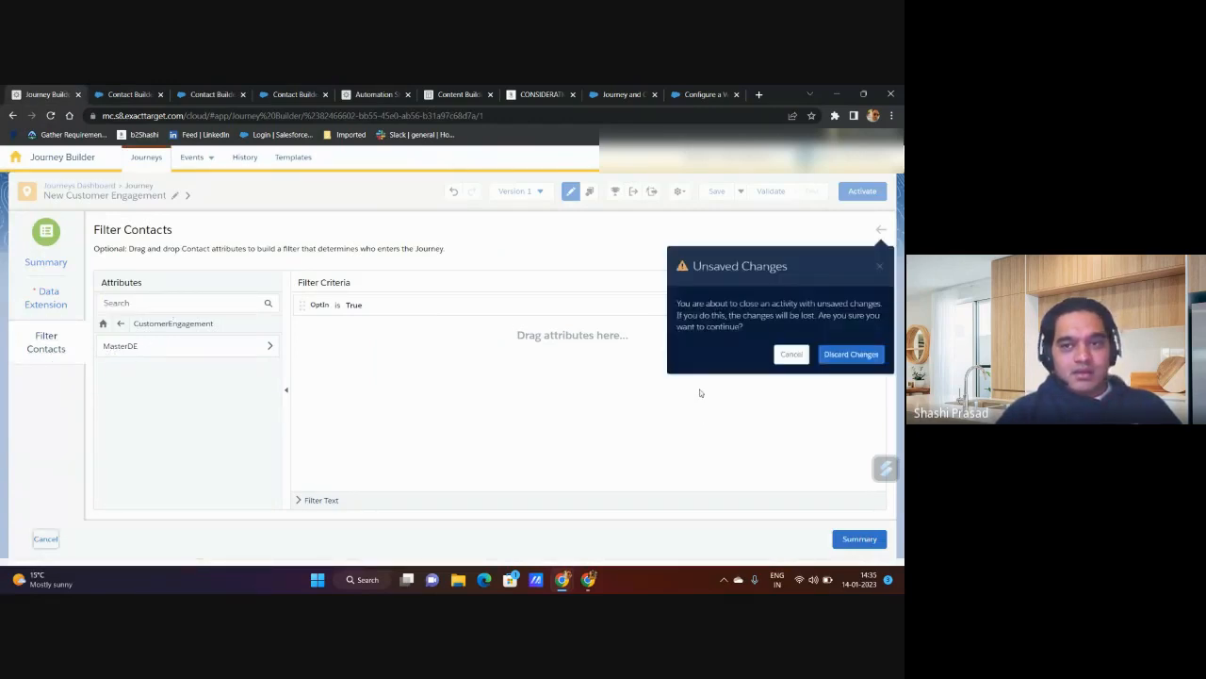
{"action": "left_click", "coordinate": [839, 362]}
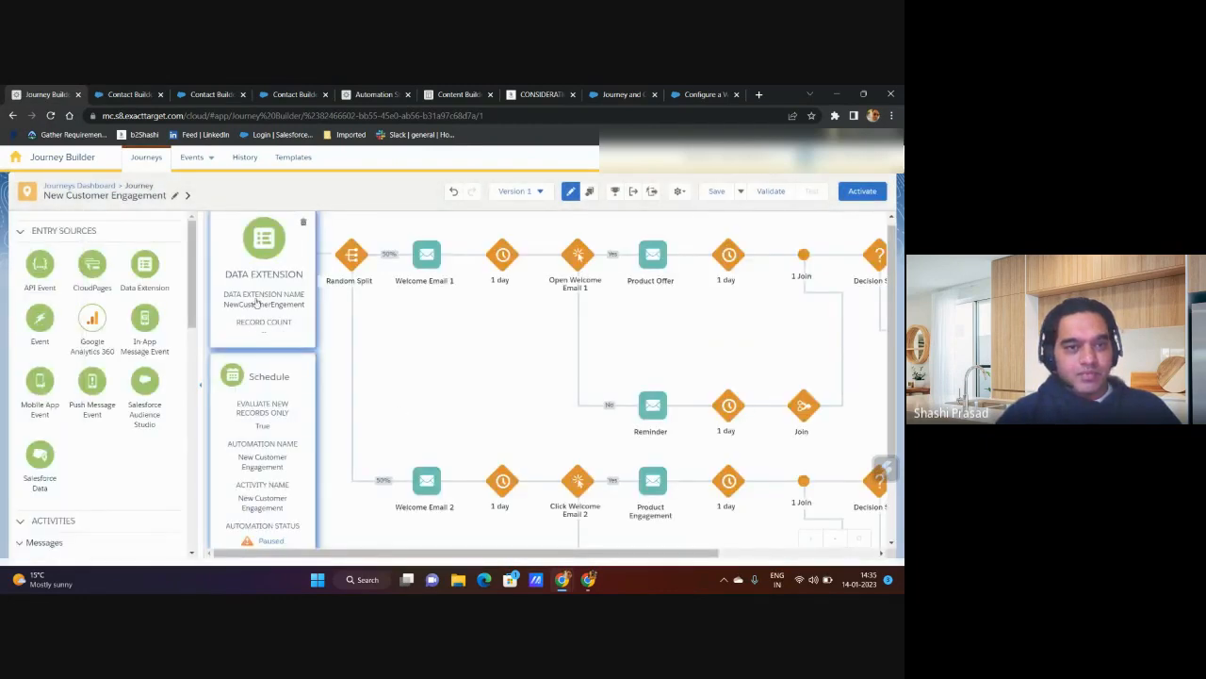
{"action": "left_click", "coordinate": [256, 299]}
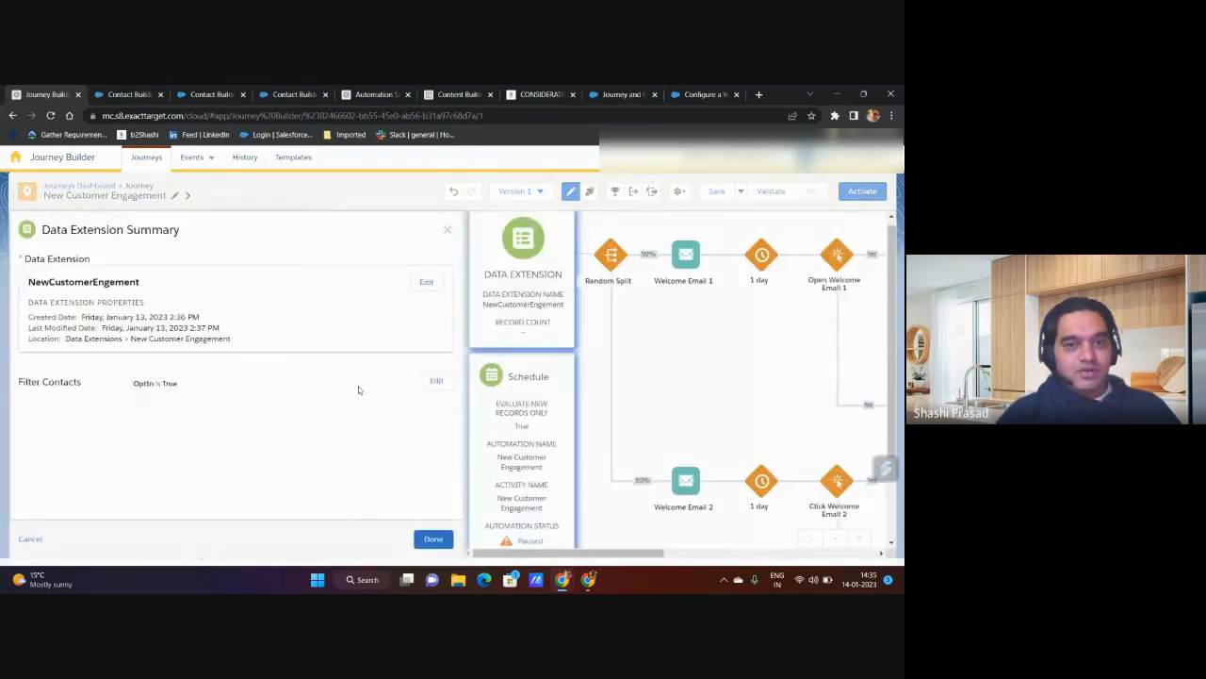
{"action": "left_click", "coordinate": [435, 382]}
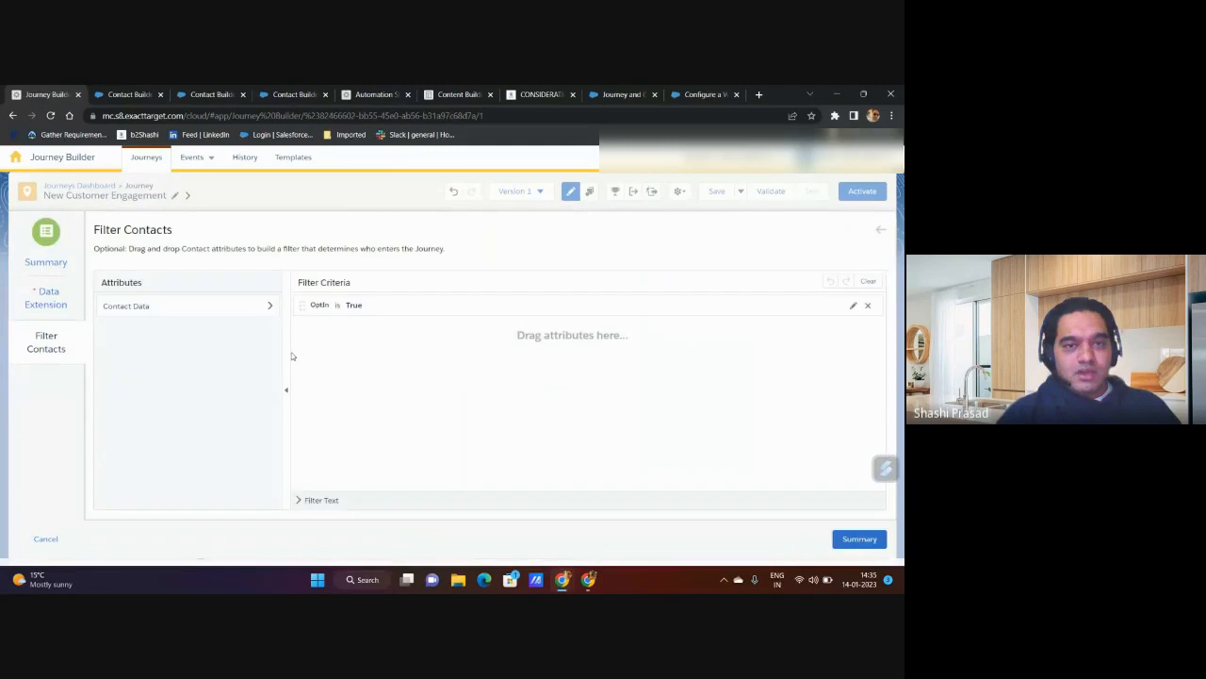
Step: Browse the Contact Data attributes to the MasterDE data extension inside the CustomerEngagement attribute group
{"action": "left_click", "coordinate": [173, 308]}
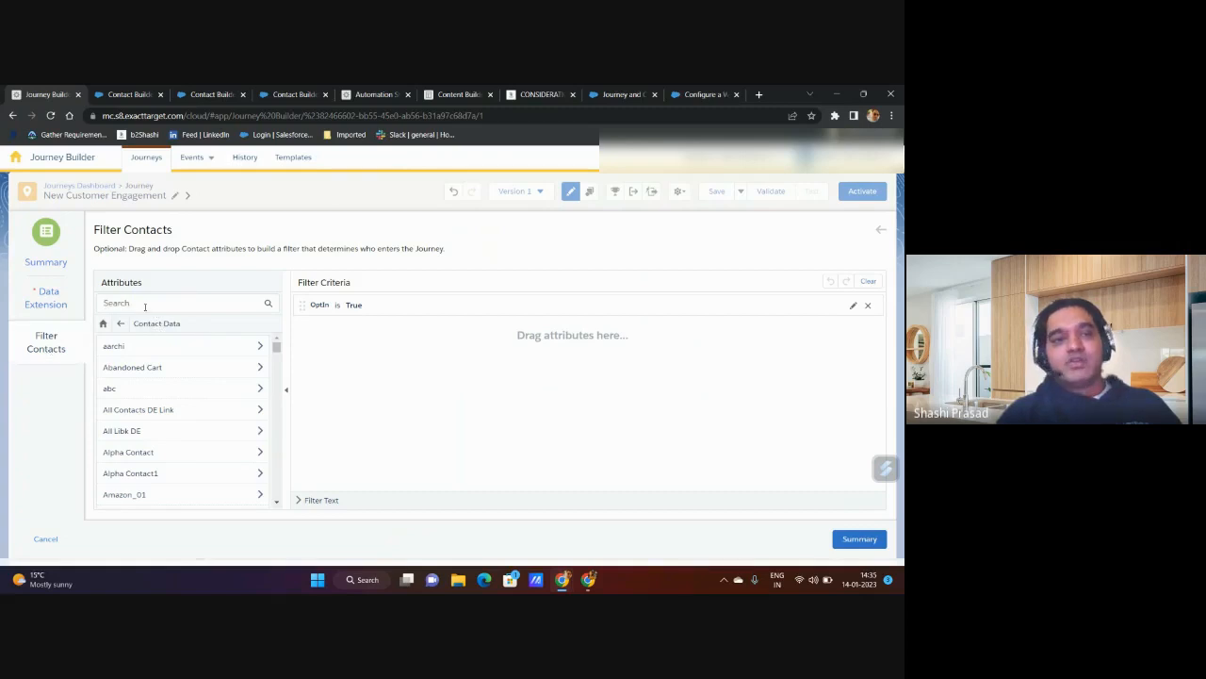
{"action": "scroll", "coordinate": [165, 426], "scroll_direction": "down", "scroll_amount": 10}
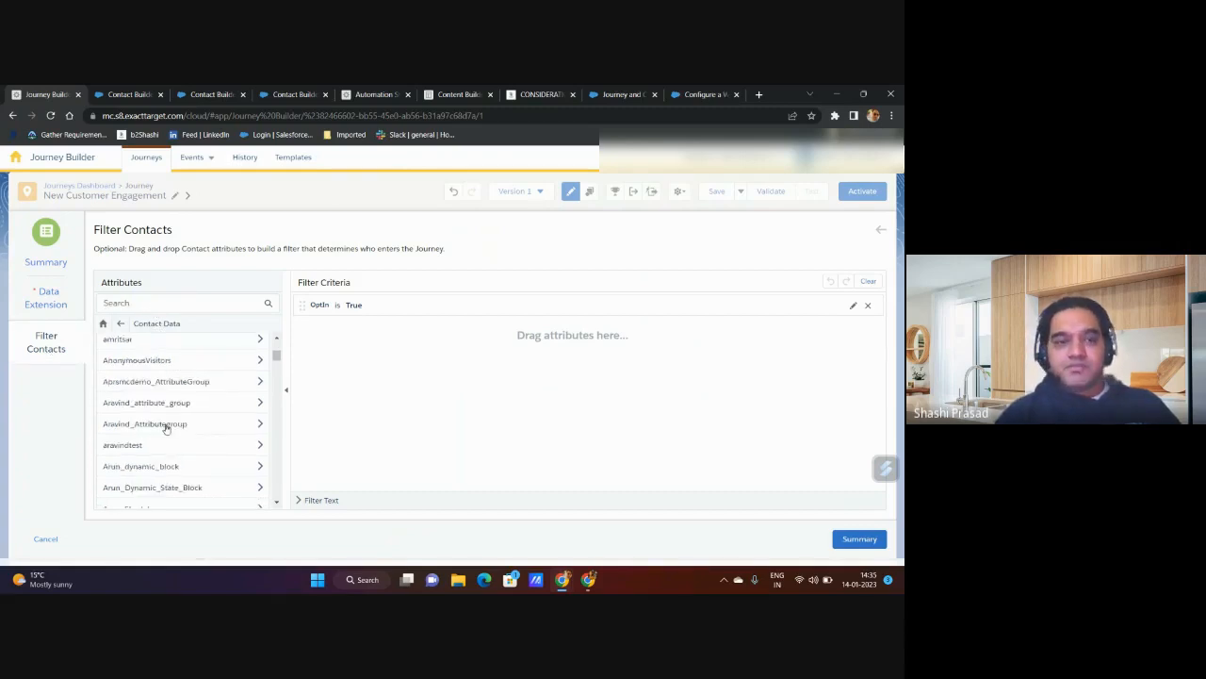
{"action": "scroll", "coordinate": [165, 429], "scroll_direction": "down", "scroll_amount": 2}
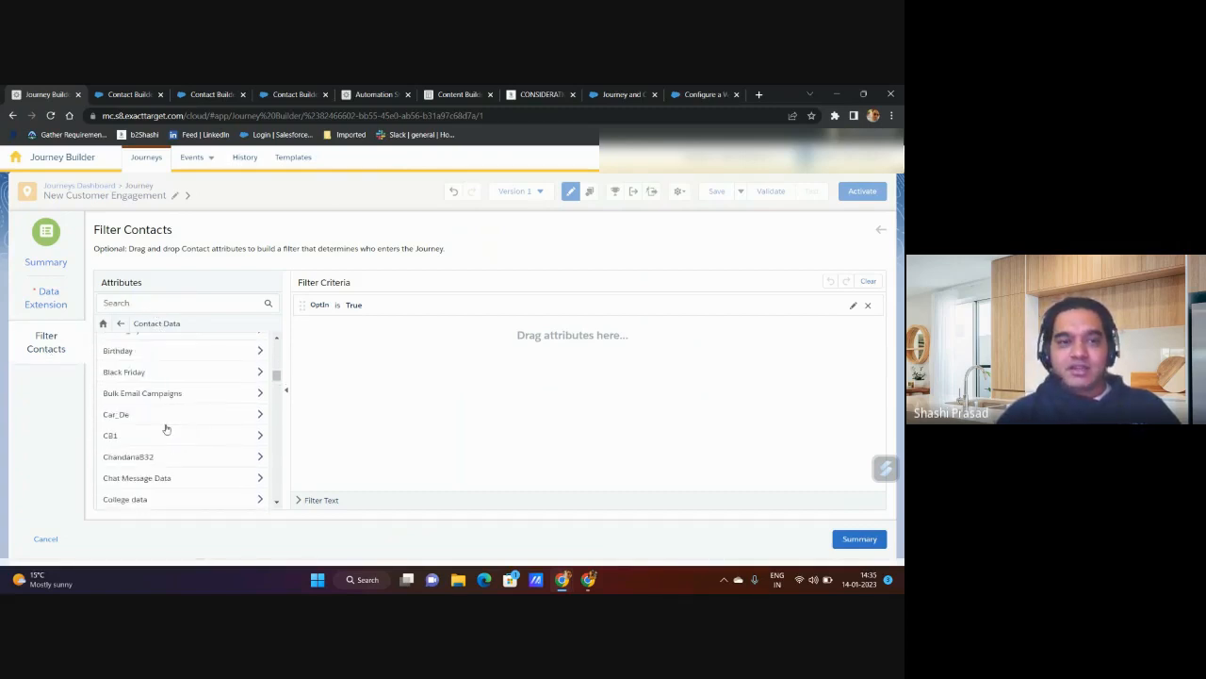
{"action": "scroll", "coordinate": [165, 428], "scroll_direction": "down", "scroll_amount": 5}
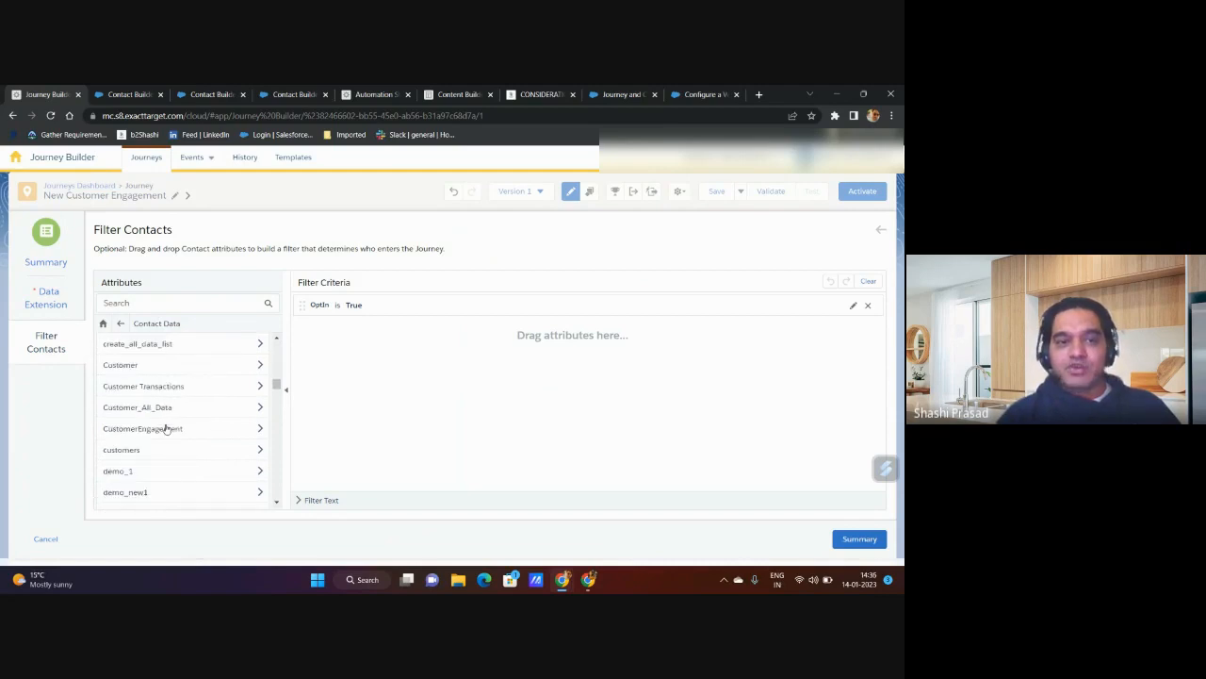
{"action": "left_click", "coordinate": [165, 429]}
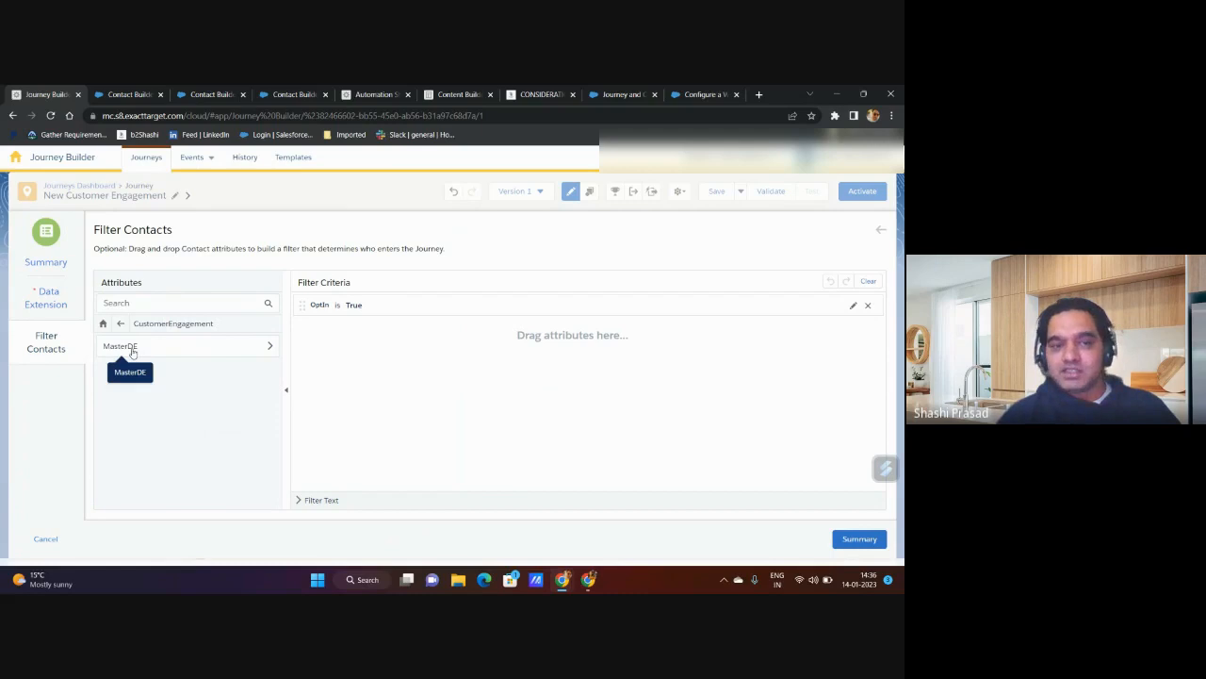
{"action": "left_click", "coordinate": [131, 349]}
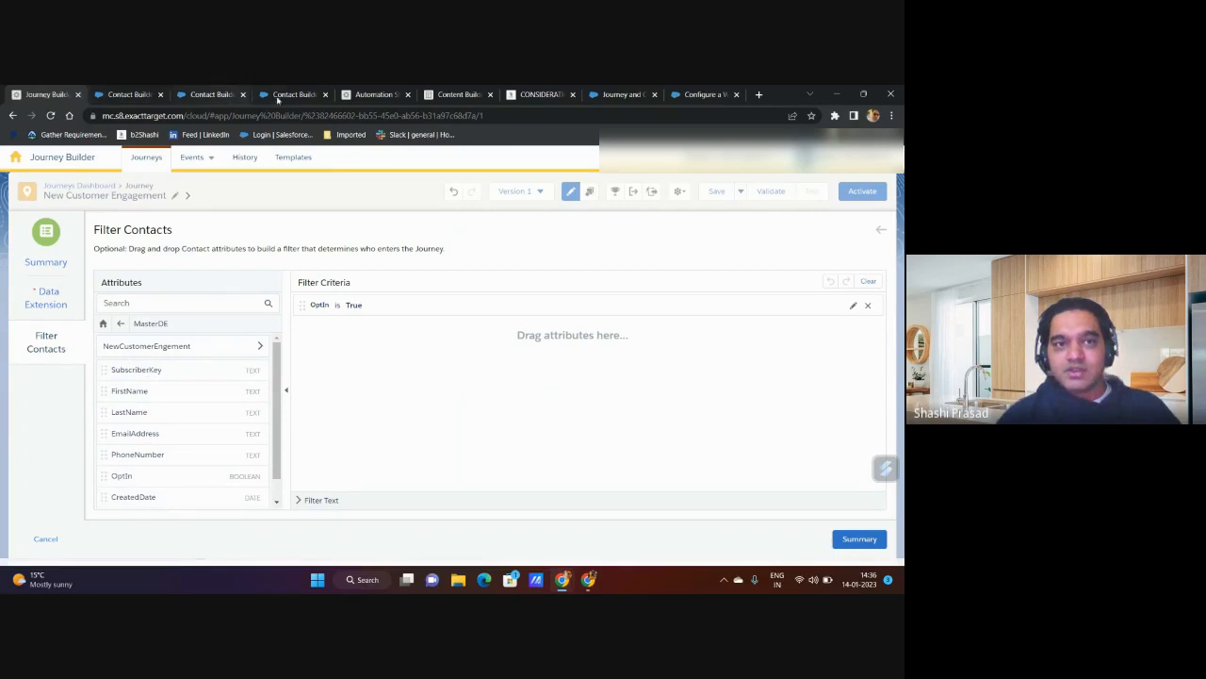
Step: Compare the CustomerEngagement attribute group in Contact Builder with the filter's hierarchy, and open NewCustomerEngement under MasterDE in the filter
{"action": "left_click", "coordinate": [130, 94]}
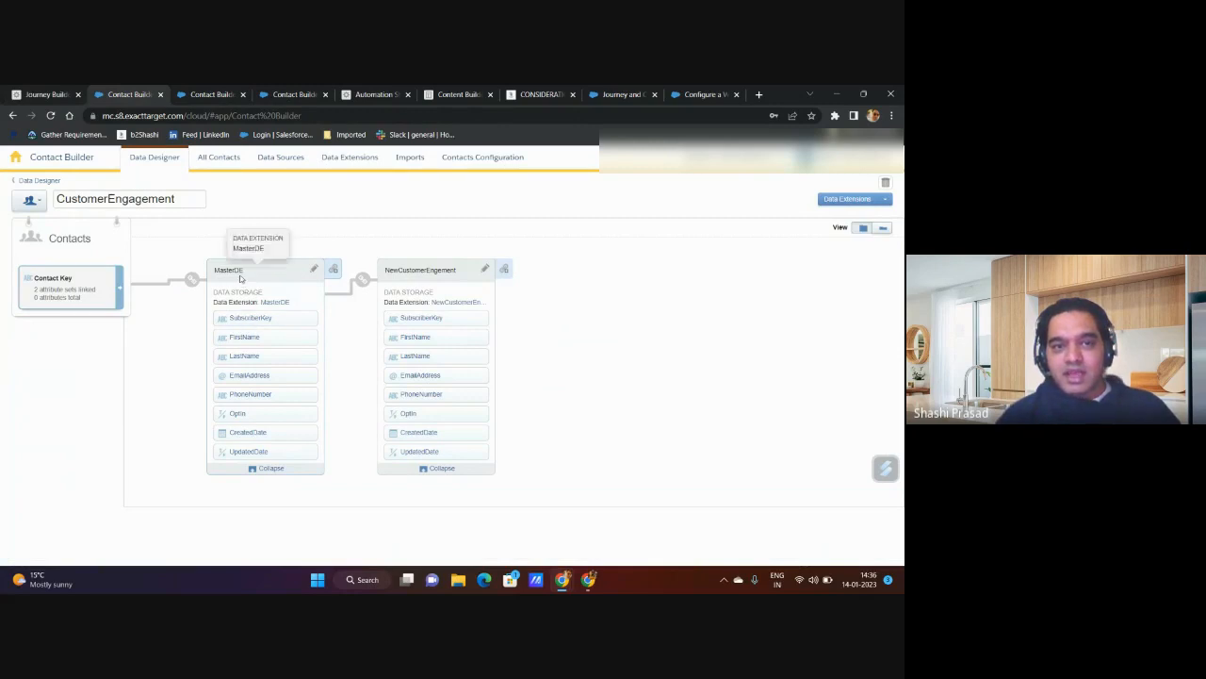
{"action": "left_click", "coordinate": [70, 93]}
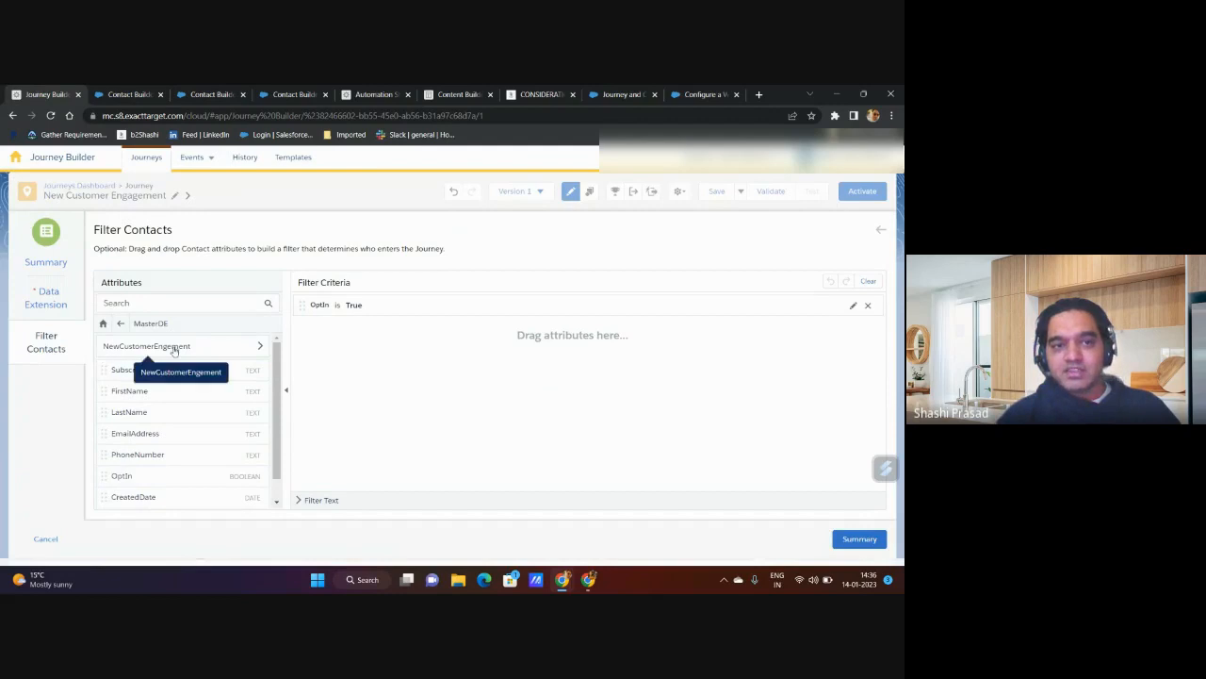
{"action": "left_click", "coordinate": [132, 94]}
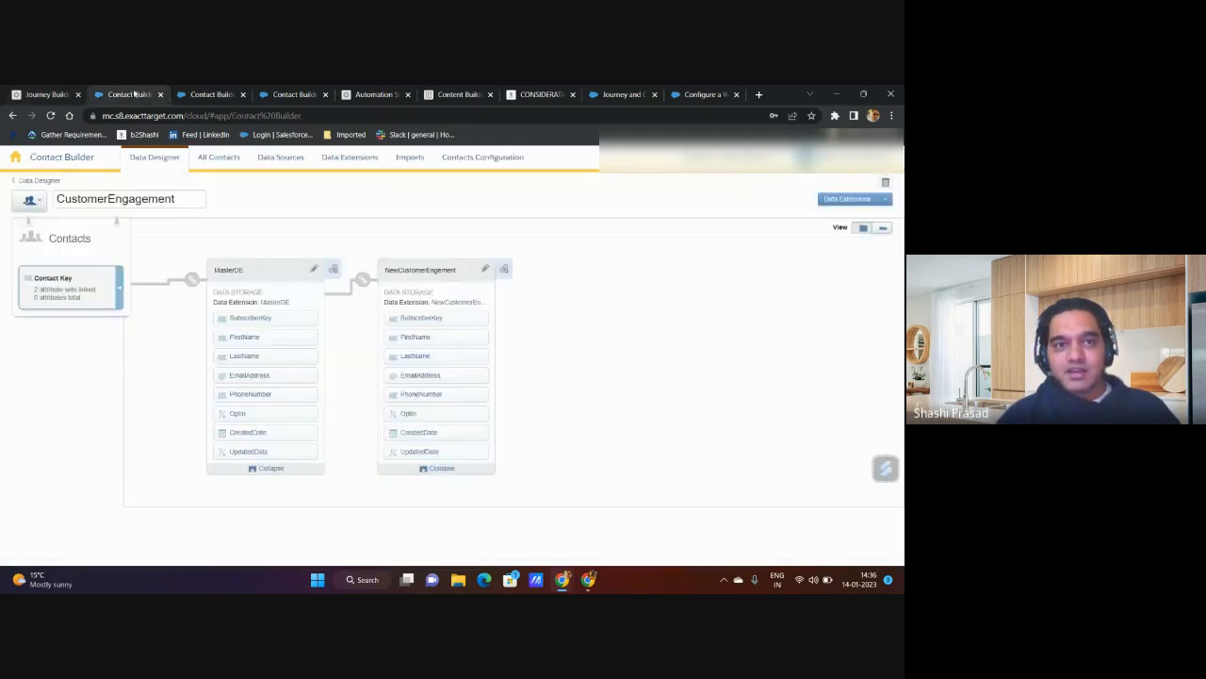
{"action": "left_click", "coordinate": [69, 92]}
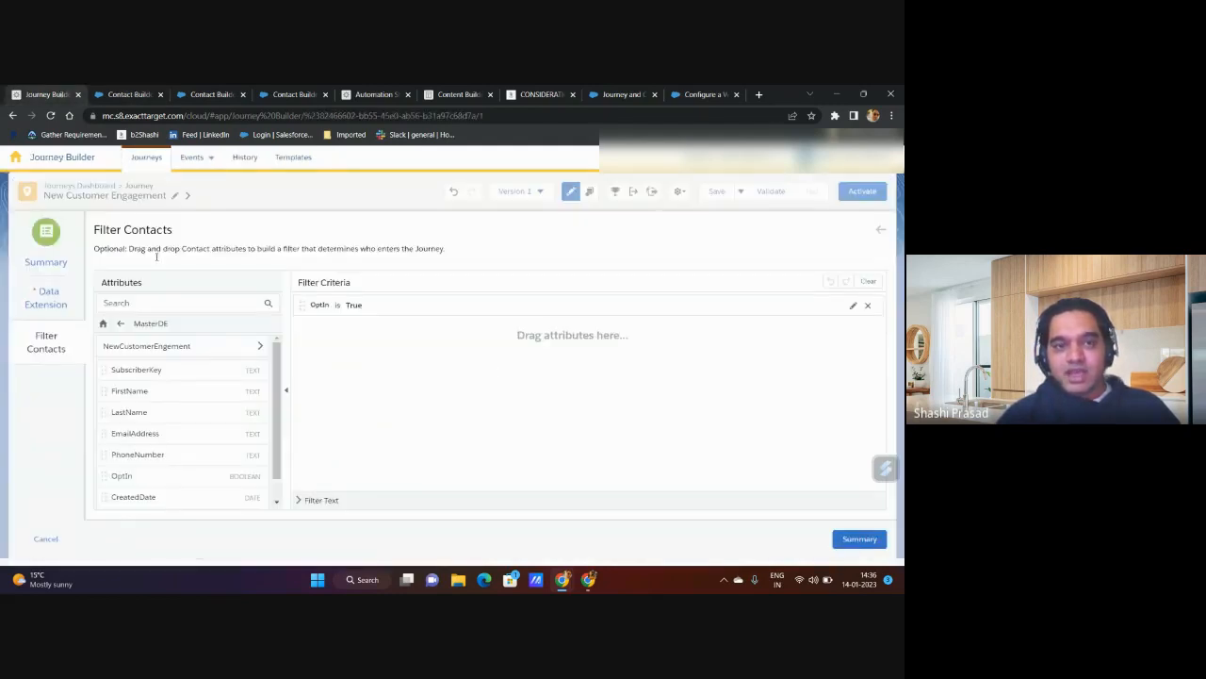
{"action": "left_click", "coordinate": [188, 354]}
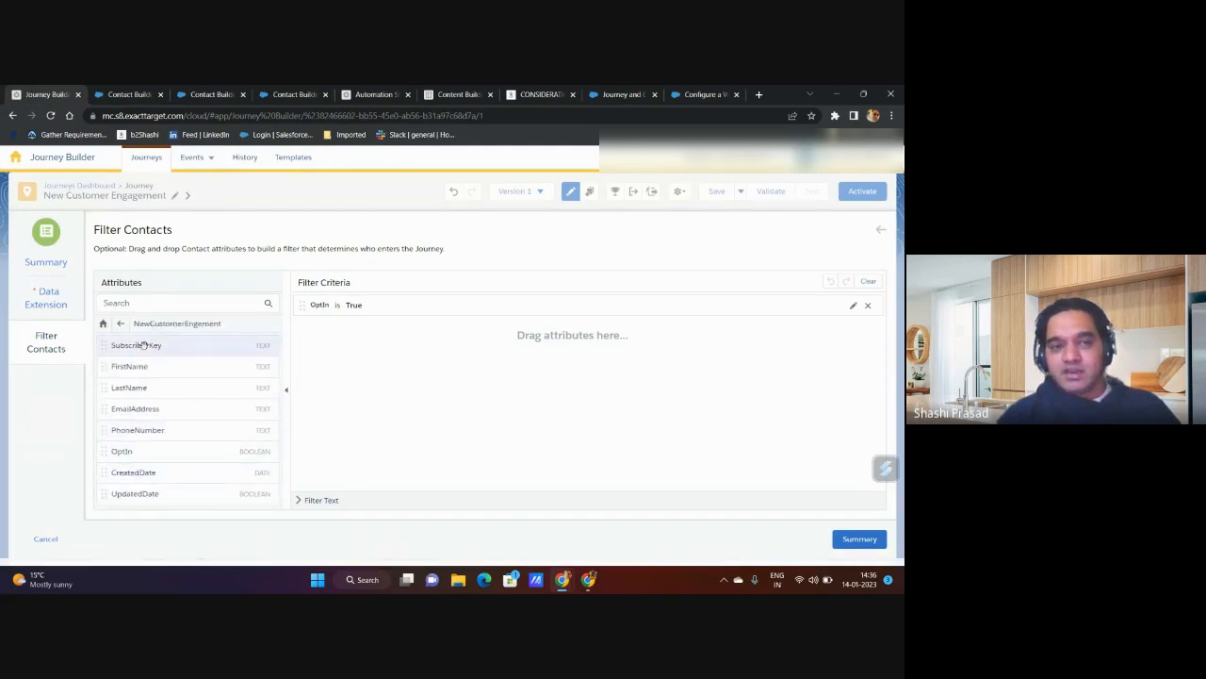
Step: Try adding MasterDE's OptIn attribute as a second filter criterion, and remove that criterion again
{"action": "left_click", "coordinate": [119, 323]}
{"action": "scroll", "coordinate": [161, 450], "scroll_direction": "down", "scroll_amount": 1}
{"action": "left_click_drag", "start_coordinate": [161, 450], "coordinate": [382, 332]}
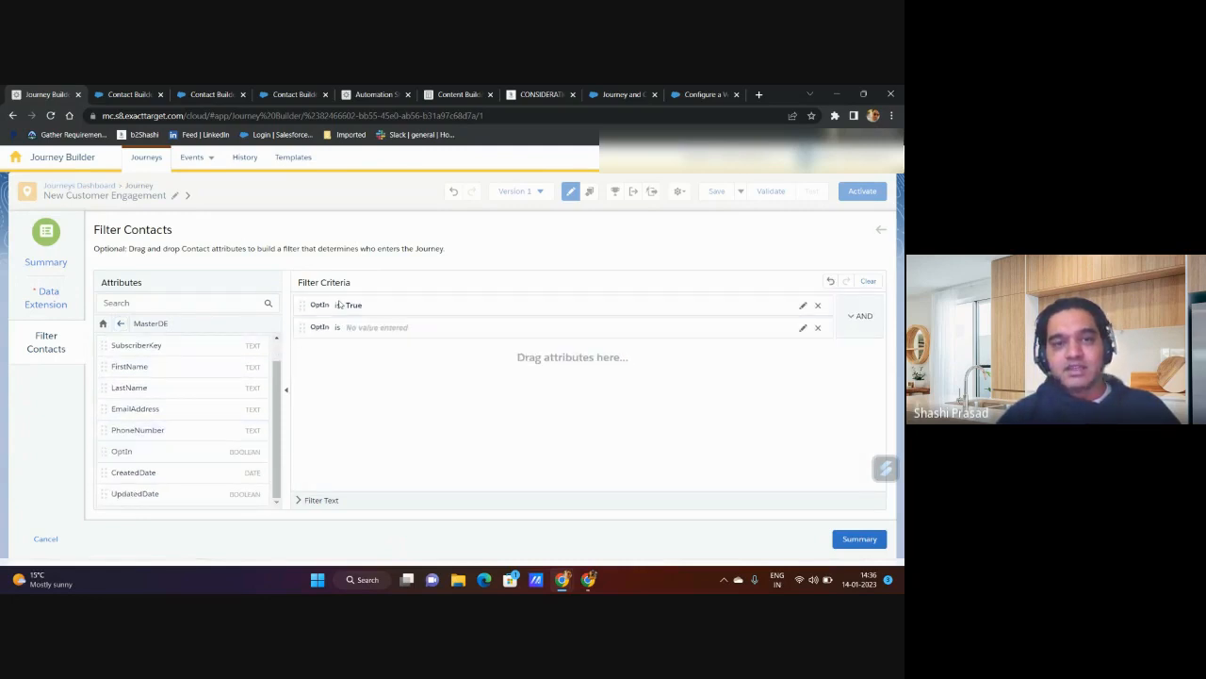
{"action": "left_click", "coordinate": [817, 329]}
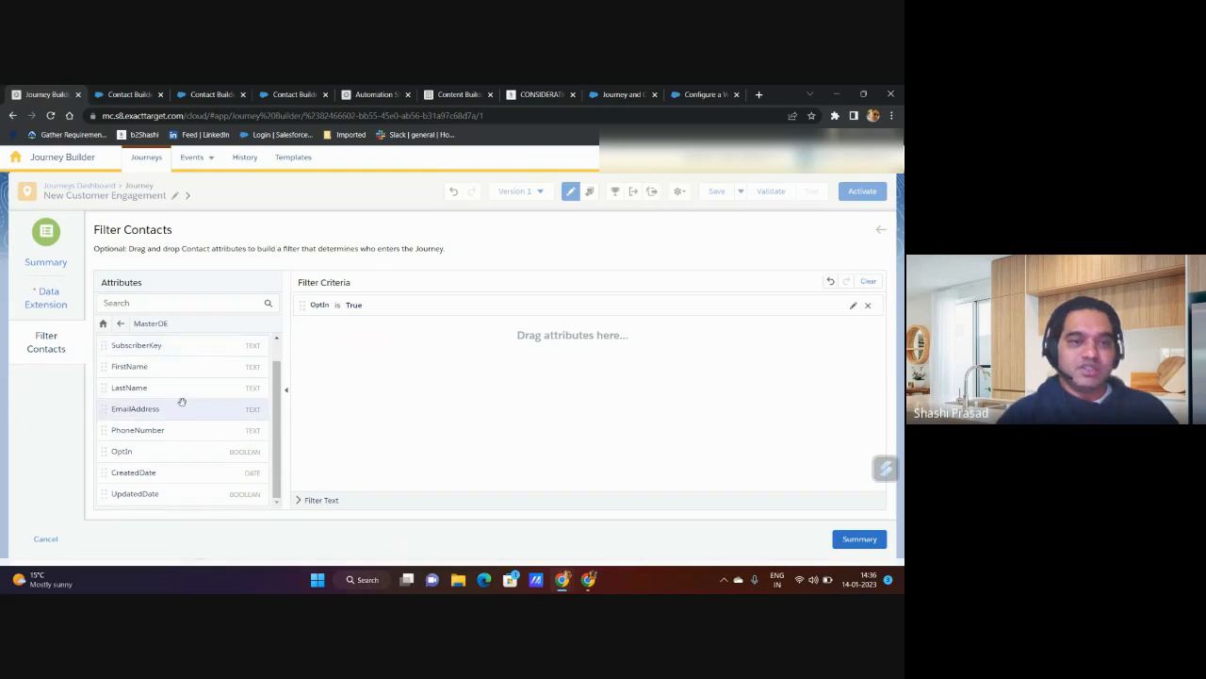
Step: View the NewCustomerEngement attributes under MasterDE, and close the contact filter while discarding its changes
{"action": "scroll", "coordinate": [165, 377], "scroll_direction": "up", "scroll_amount": 1}
{"action": "left_click", "coordinate": [157, 345]}
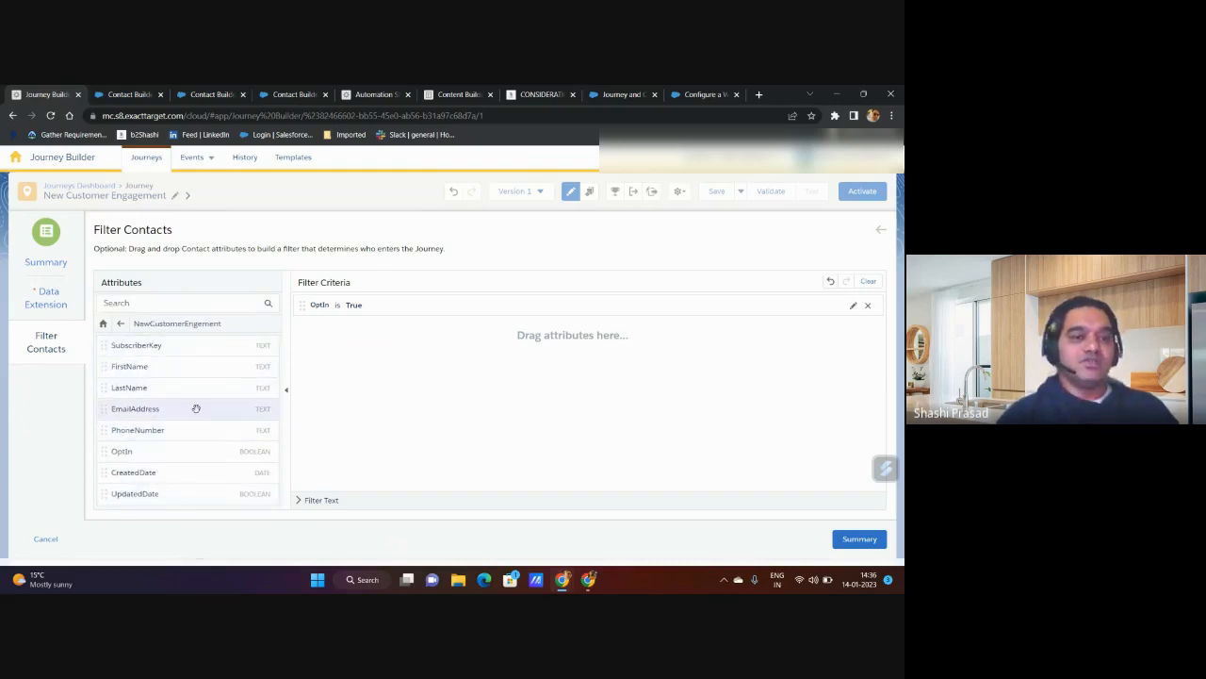
{"action": "left_click", "coordinate": [46, 543]}
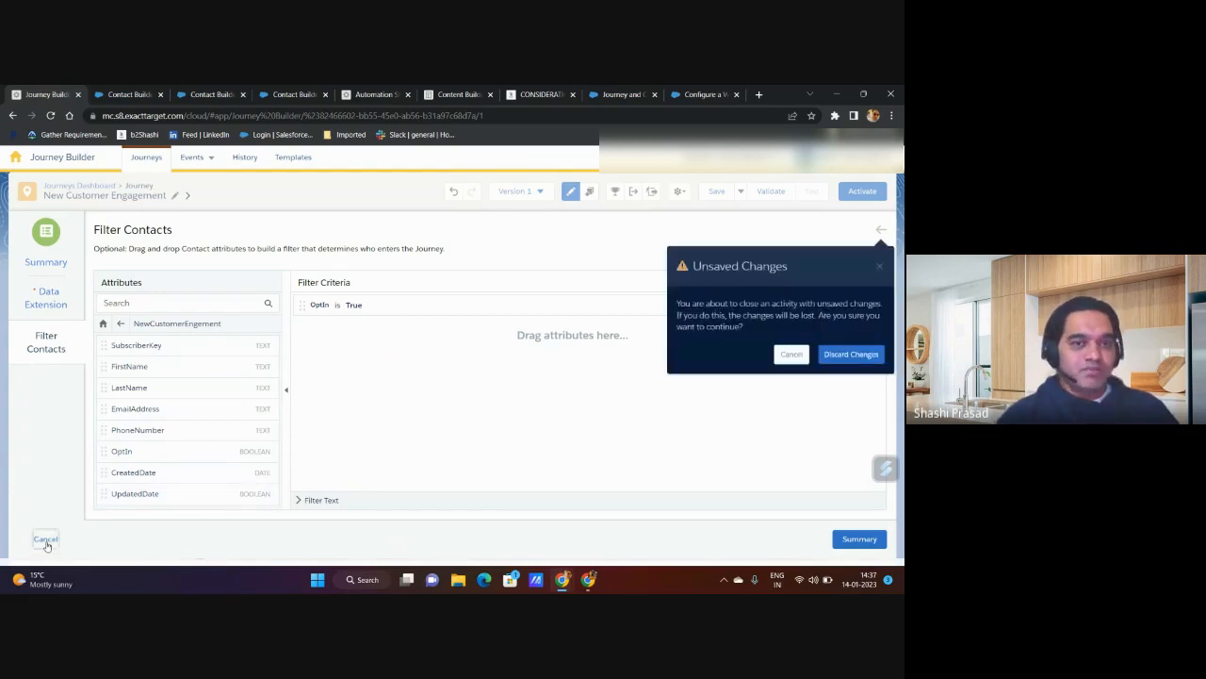
{"action": "left_click", "coordinate": [829, 355]}
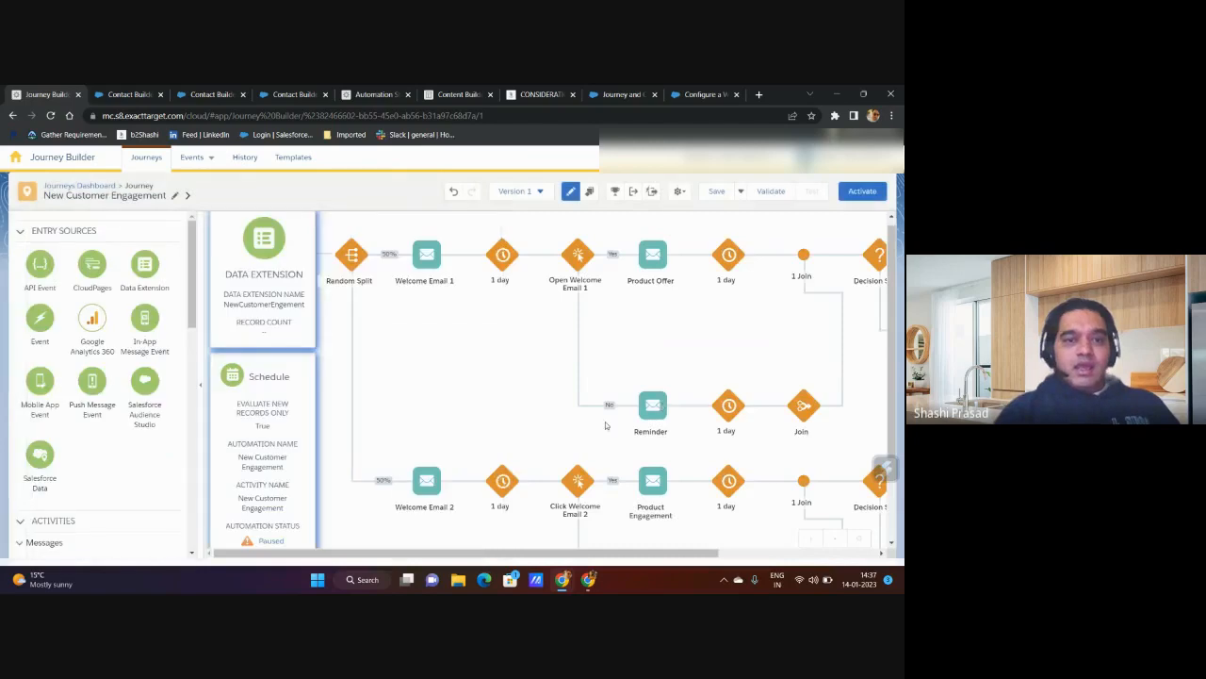
{"action": "scroll", "coordinate": [493, 446], "scroll_direction": "down", "scroll_amount": 2}
{"action": "scroll", "coordinate": [494, 446], "scroll_direction": "up", "scroll_amount": 2}
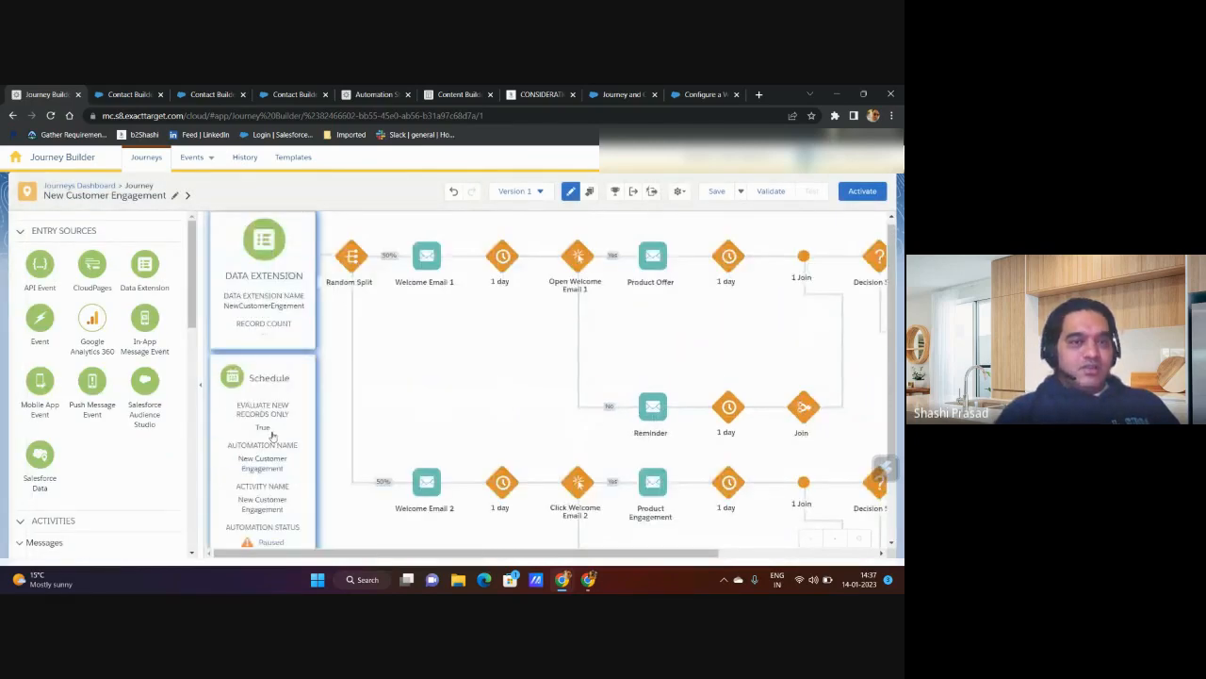